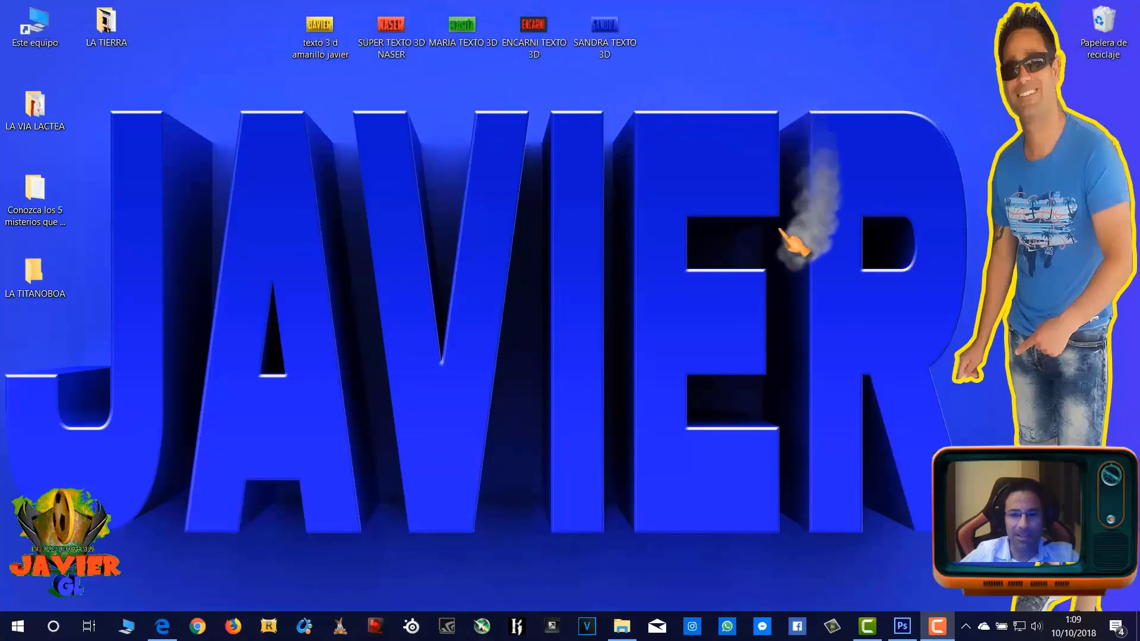
# - Browse the sample 3D text images, from yellow JAVIER to NASER, then close the viewer
pyautogui.doubleClick(320, 27)
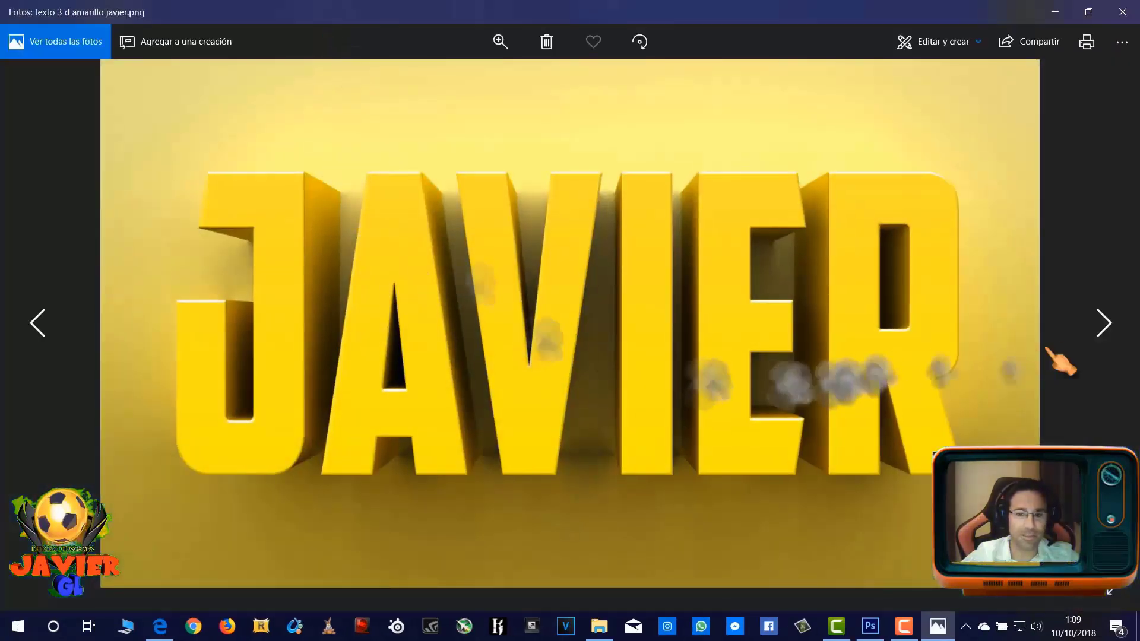
pyautogui.click(1101, 324)
pyautogui.click(1101, 327)
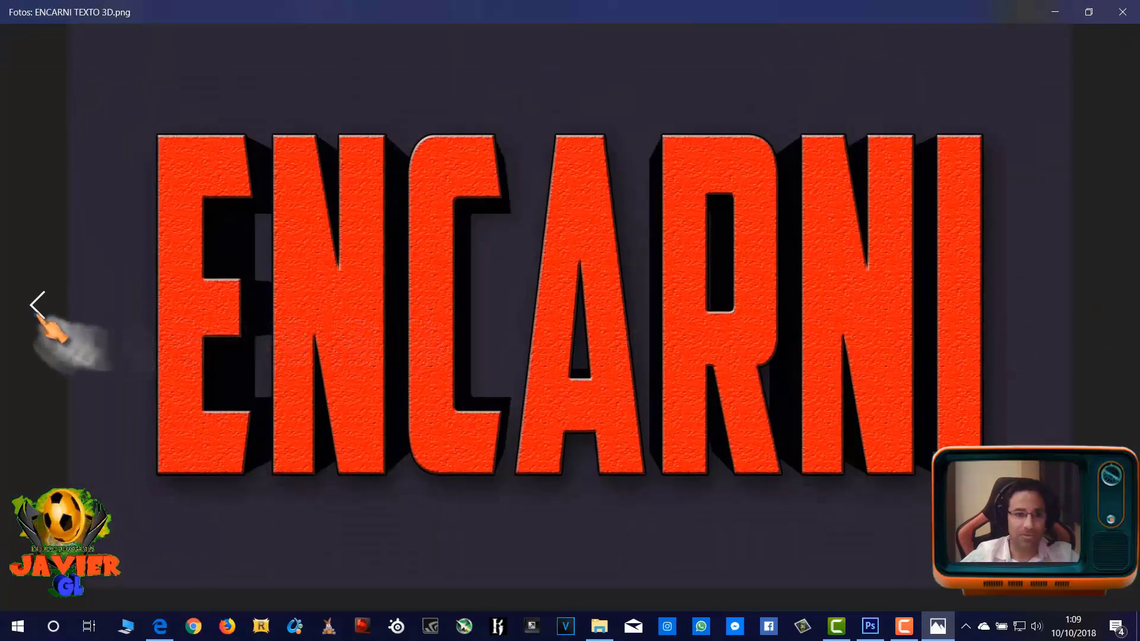
pyautogui.click(37, 307)
pyautogui.click(36, 313)
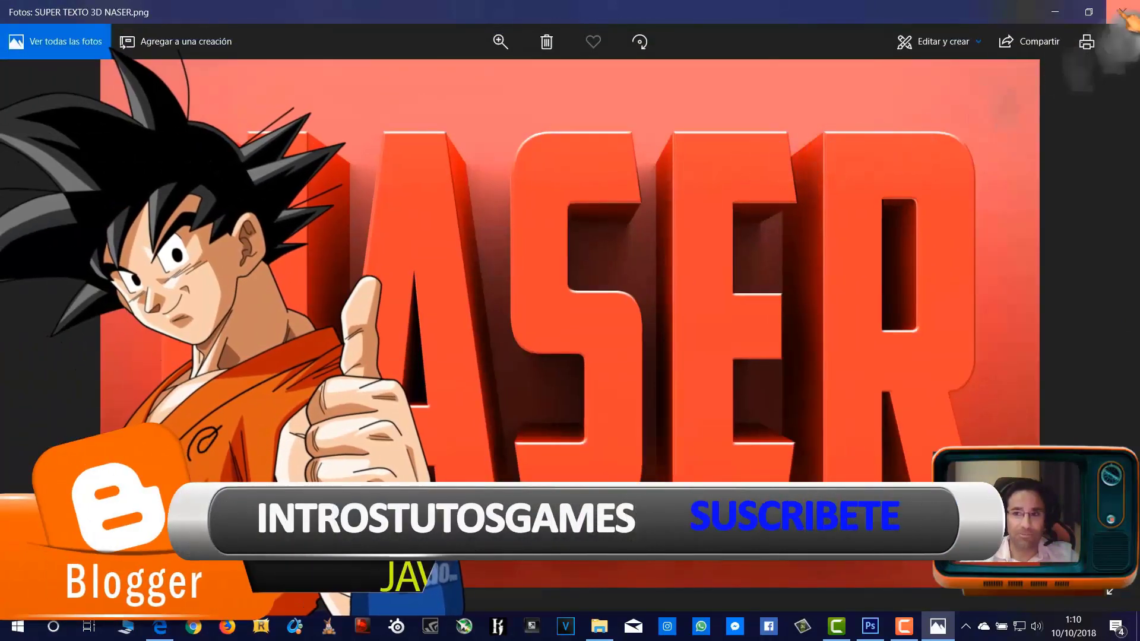
pyautogui.click(1122, 12)
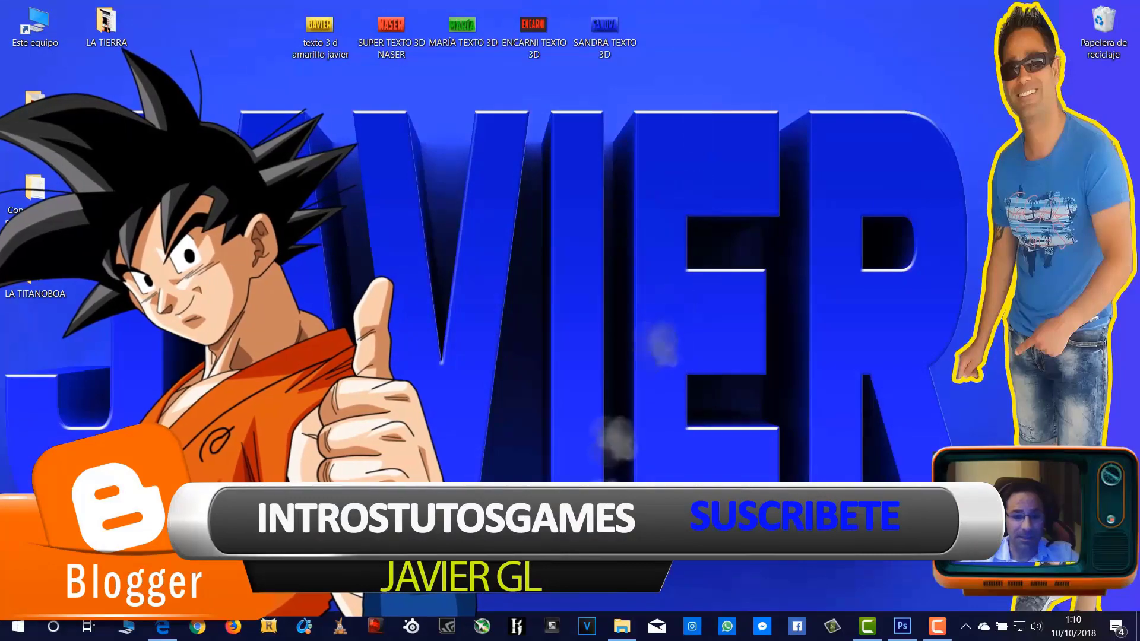
# - Restore the Edge blog window and scroll through its Programas pc post list
pyautogui.click(162, 627)
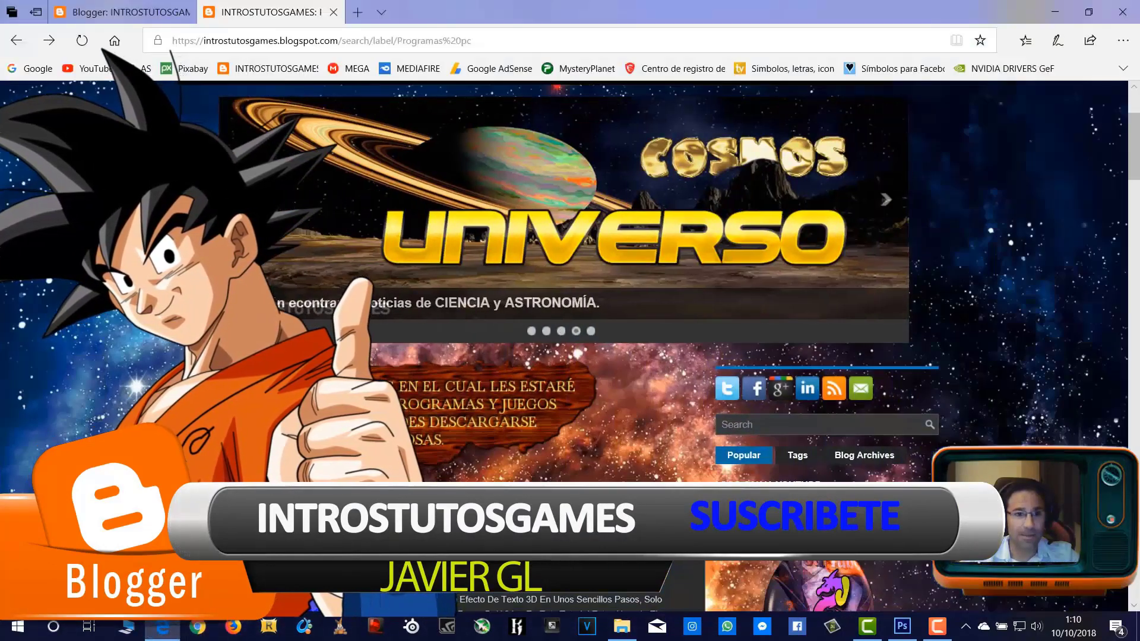
pyautogui.scroll(-2, 569, 297)
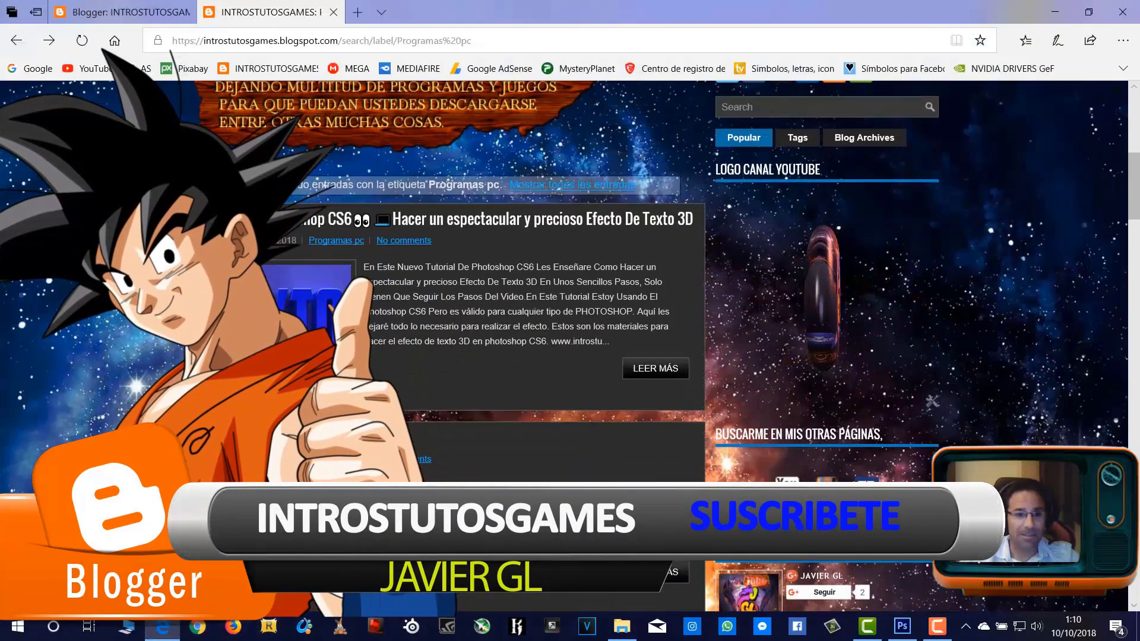
pyautogui.scroll(3, 277, 247)
pyautogui.scroll(5, 277, 247)
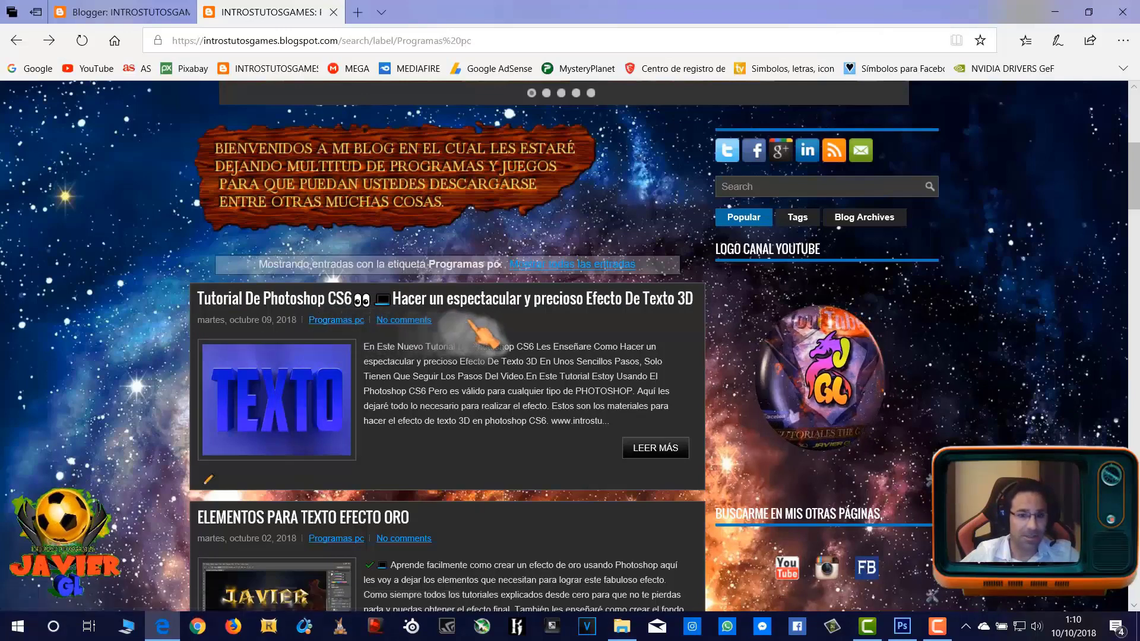
pyautogui.scroll(-1, 579, 378)
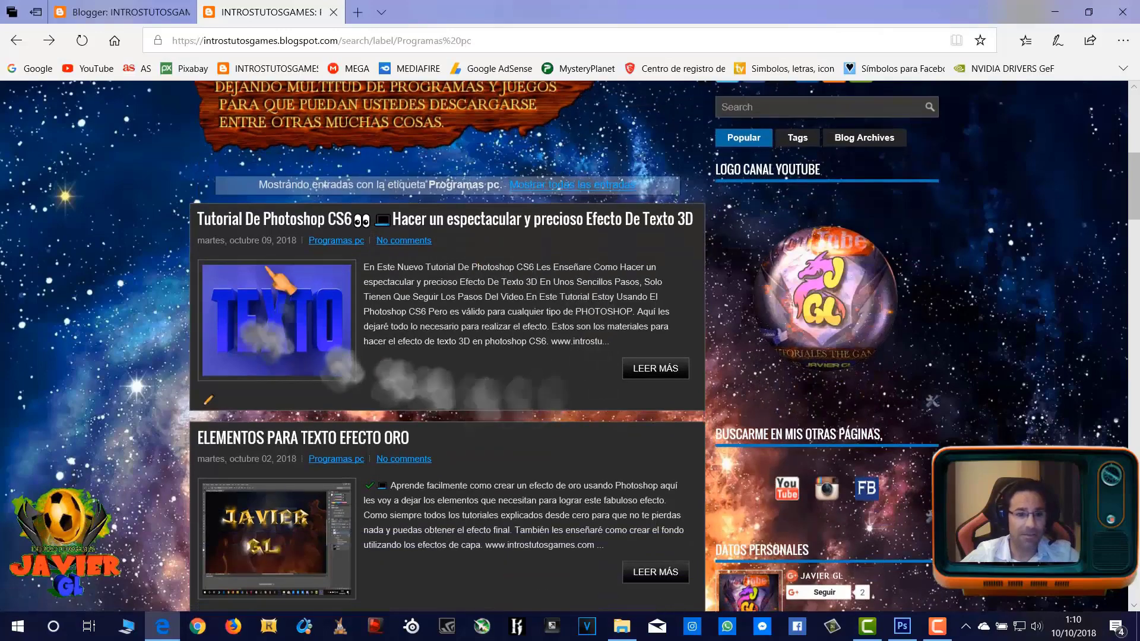
# - Open the Photoshop CS6 3D text post and copy the archive password from its materials section
pyautogui.click(653, 369)
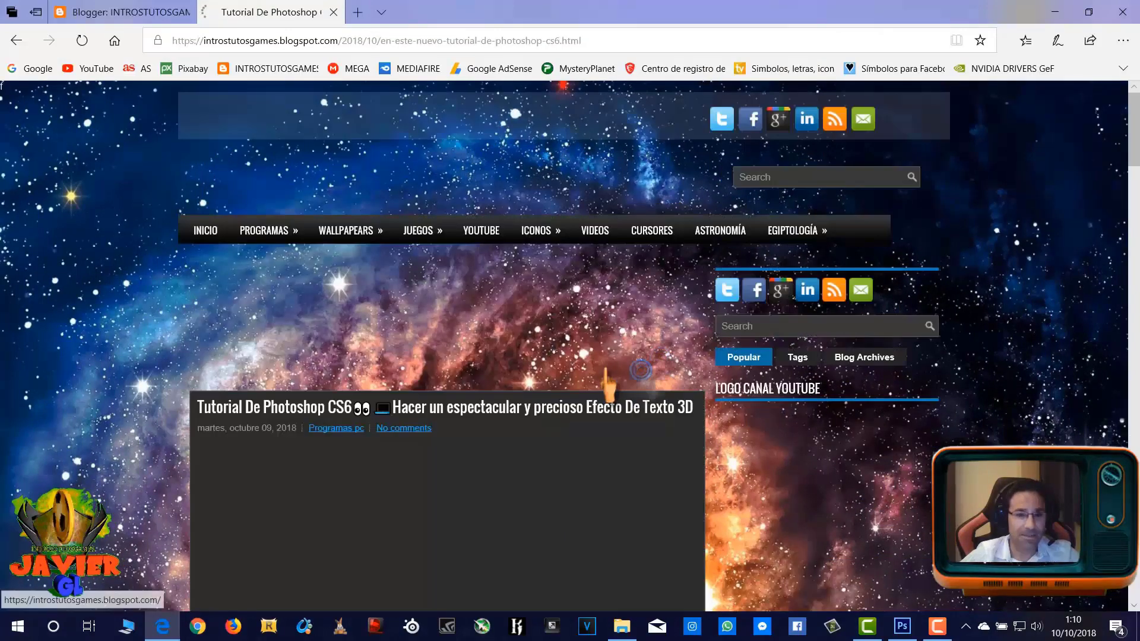
pyautogui.scroll(-2, 605, 386)
pyautogui.scroll(-3, 451, 386)
pyautogui.scroll(-2, 447, 376)
pyautogui.scroll(-2, 416, 356)
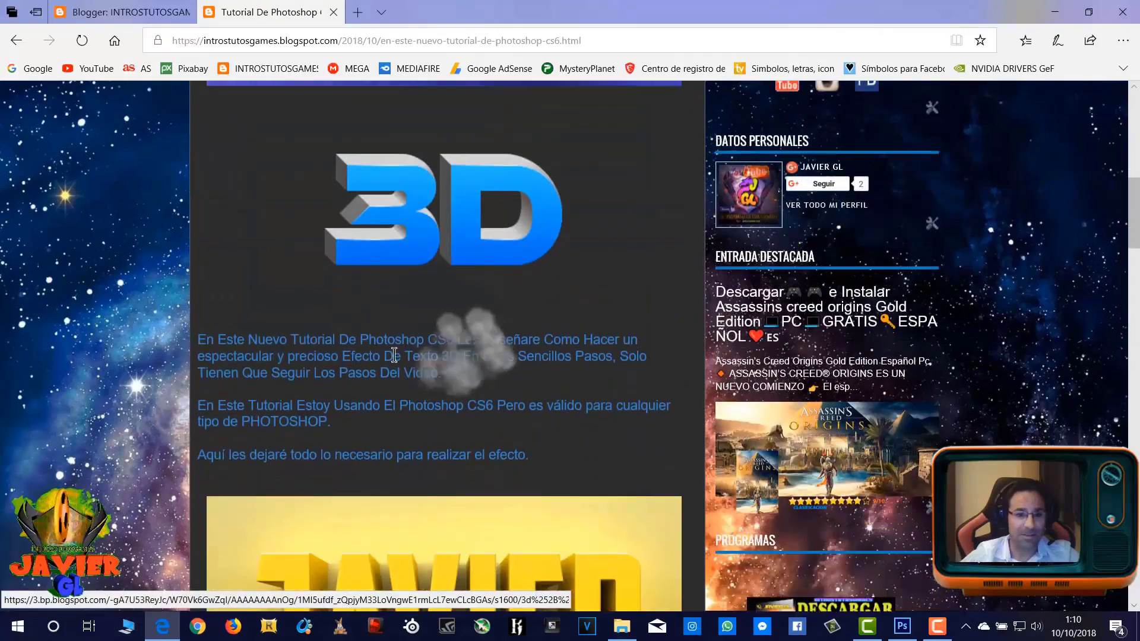
pyautogui.scroll(-2, 396, 350)
pyautogui.scroll(-2, 404, 350)
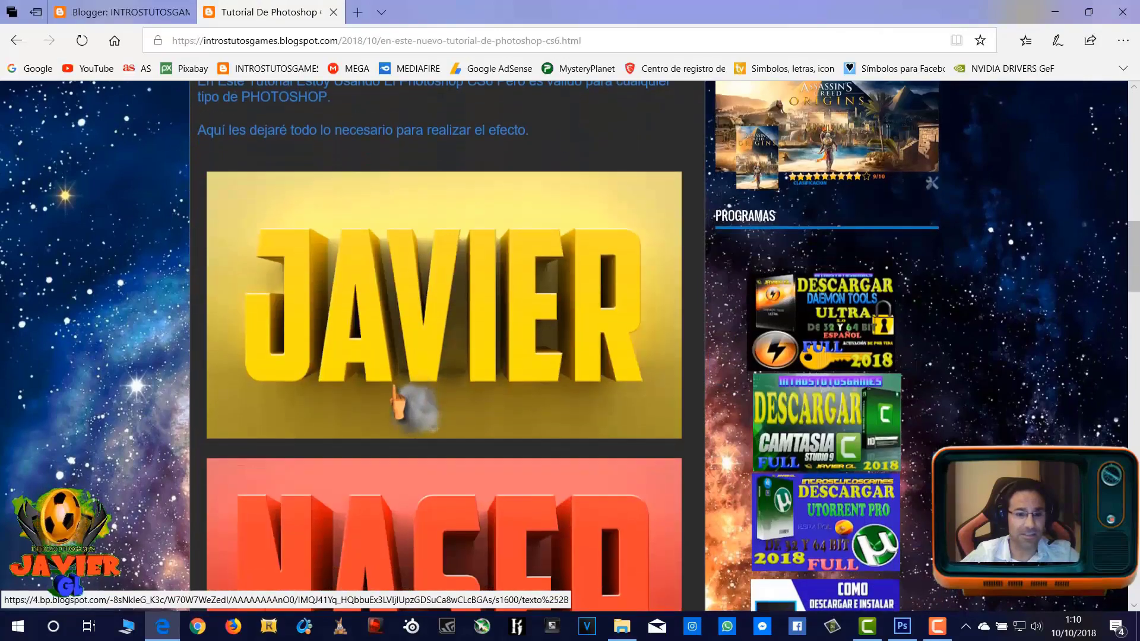
pyautogui.scroll(-3, 415, 350)
pyautogui.scroll(-1, 419, 350)
pyautogui.scroll(-3, 416, 343)
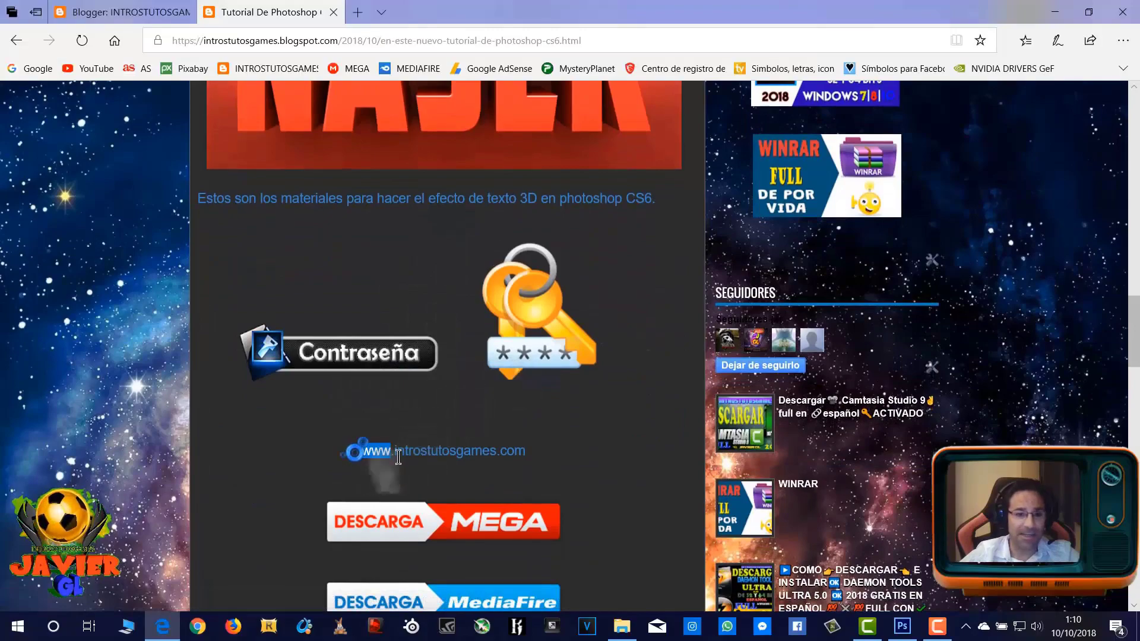
pyautogui.scroll(-3, 558, 463)
pyautogui.scroll(-5, 543, 458)
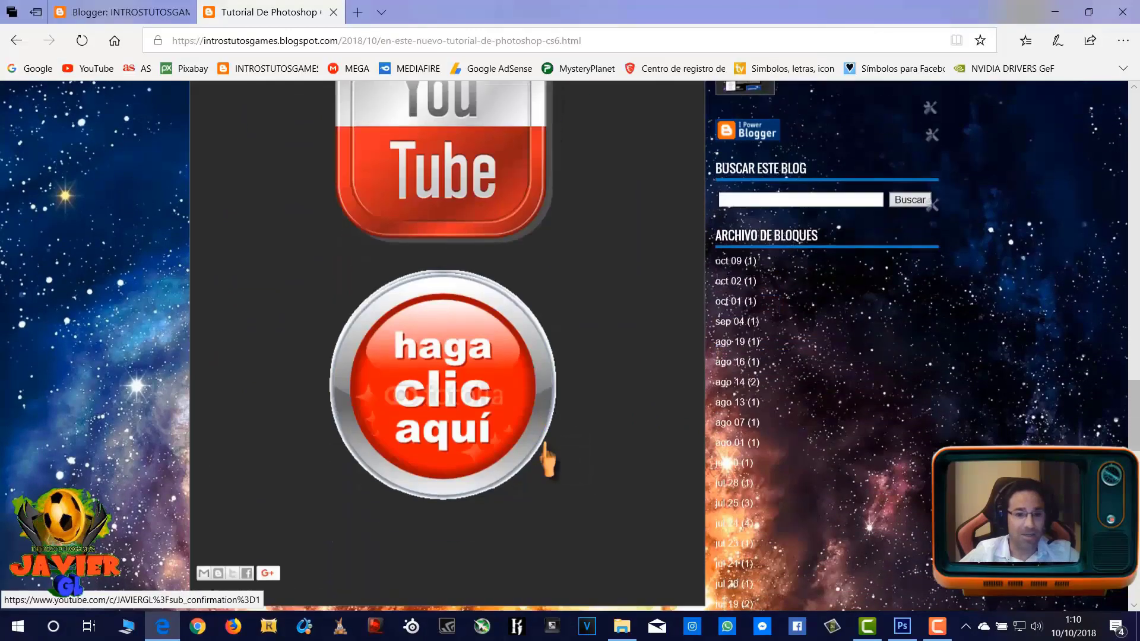
pyautogui.scroll(-1, 543, 458)
pyautogui.scroll(7, 545, 459)
pyautogui.scroll(5, 546, 460)
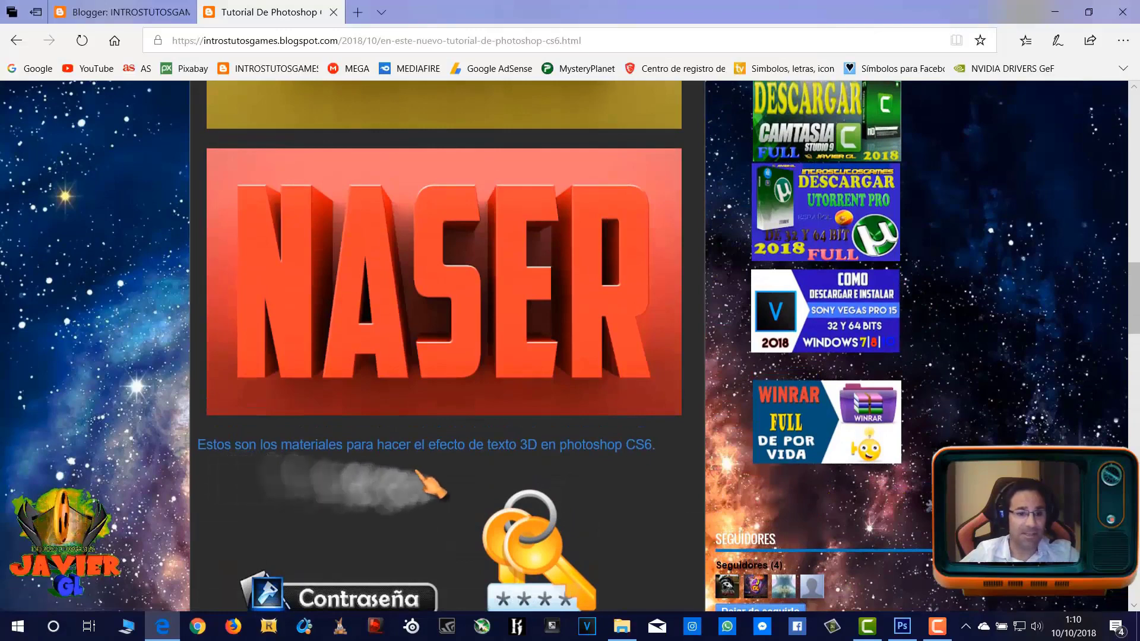
pyautogui.scroll(-2, 541, 474)
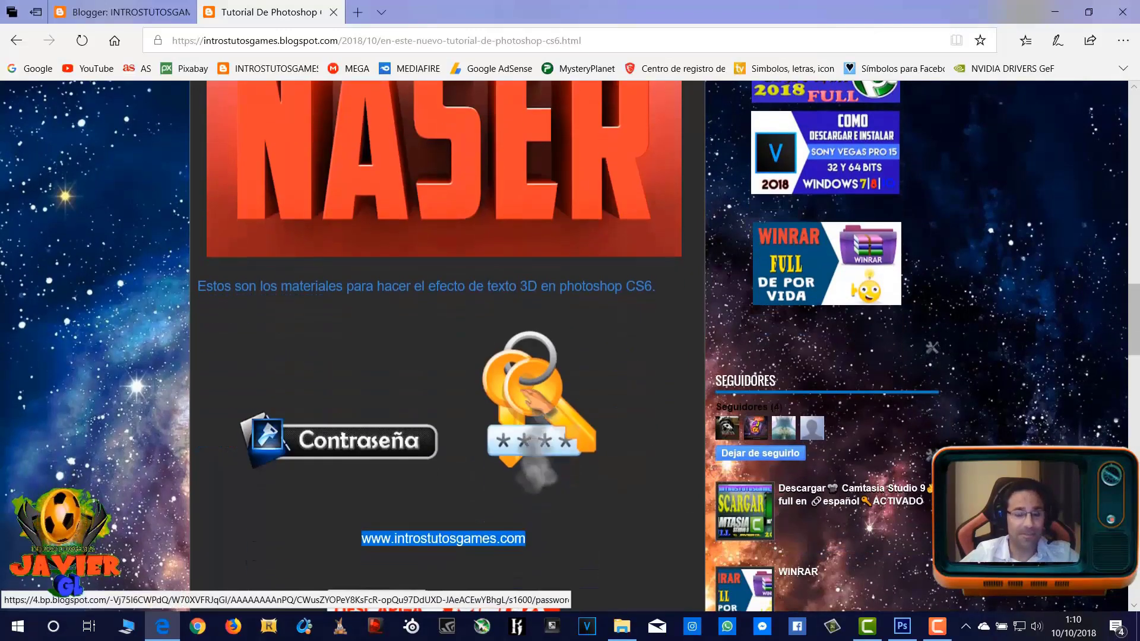
pyautogui.scroll(-2, 475, 458)
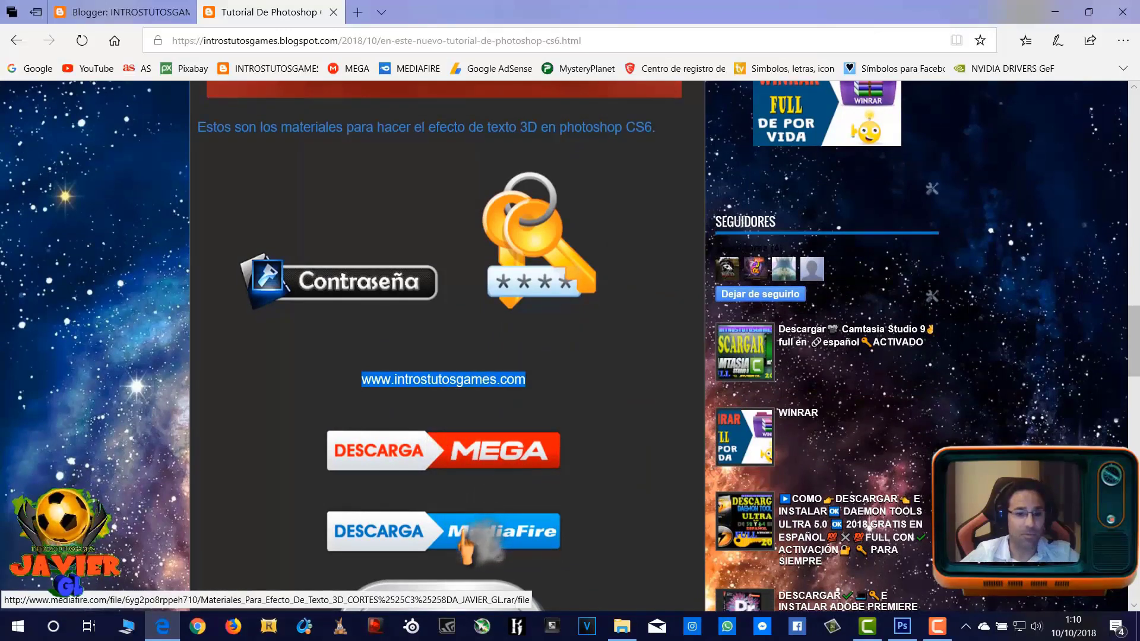
pyautogui.rightClick(422, 381)
pyautogui.click(446, 499)
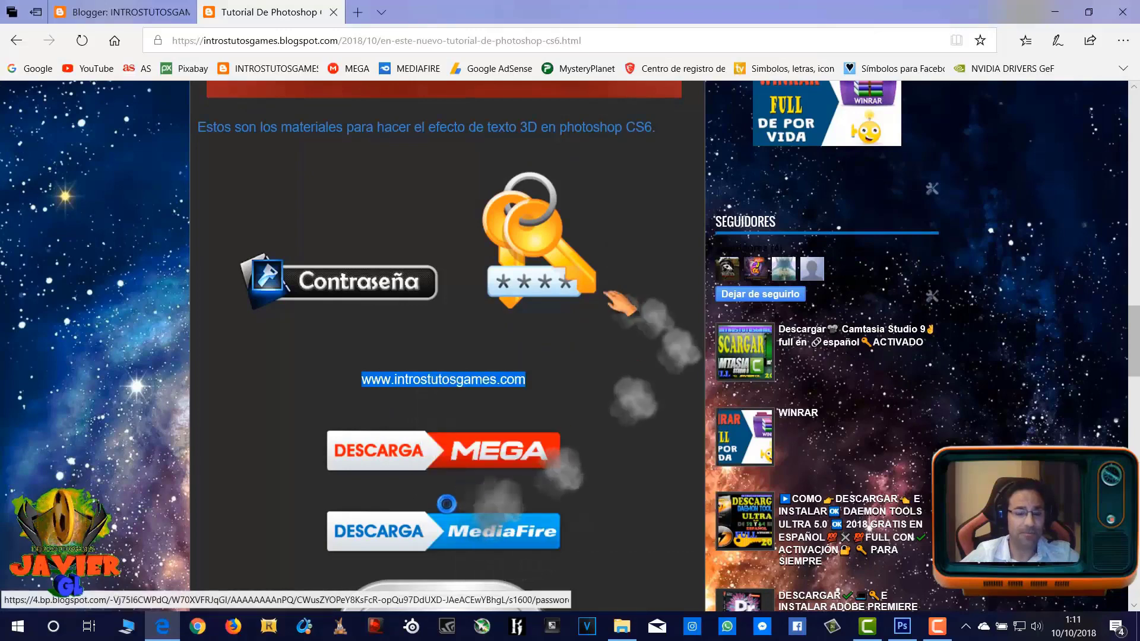
# - Visit the post's MEGA page for the 9.8 MB materials .rar, close it, and minimize Edge
pyautogui.click(439, 456)
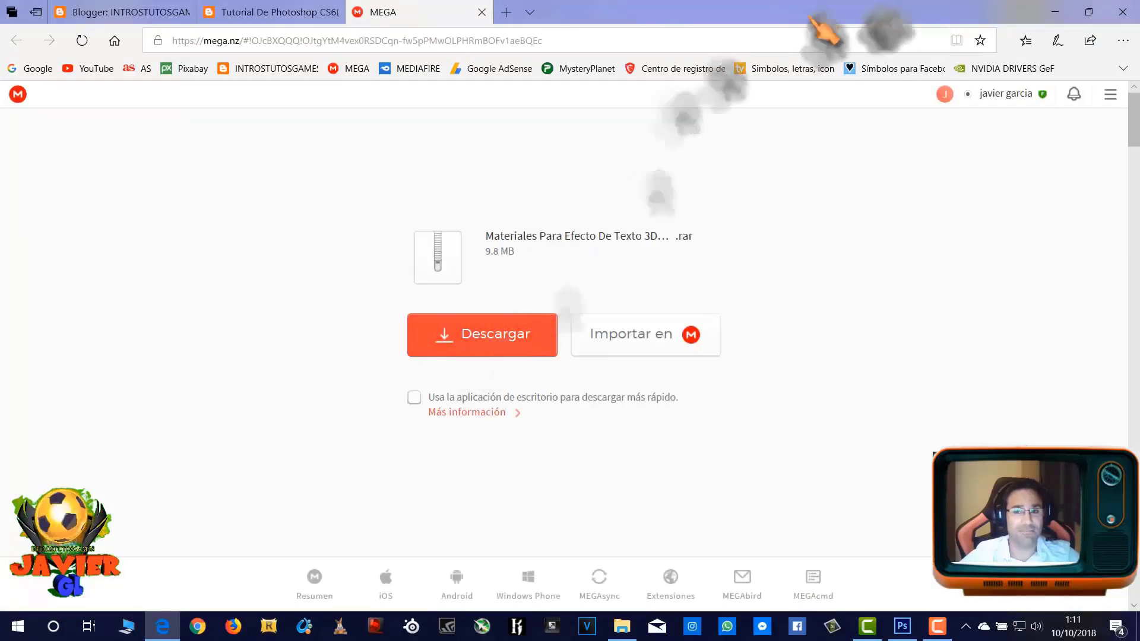
pyautogui.click(482, 12)
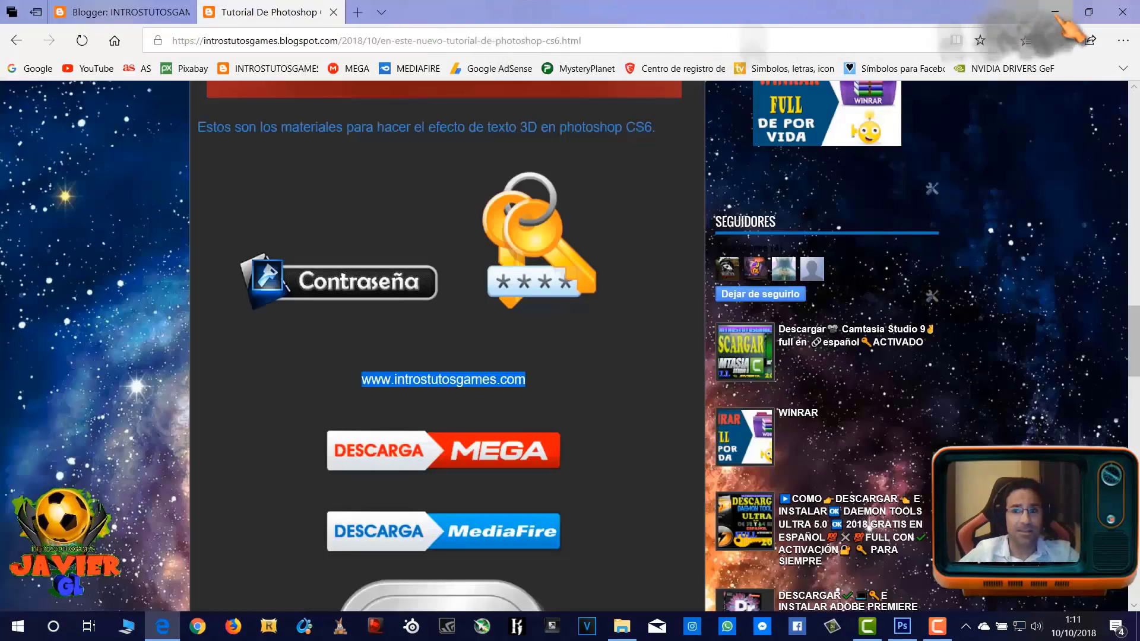
pyautogui.click(1055, 11)
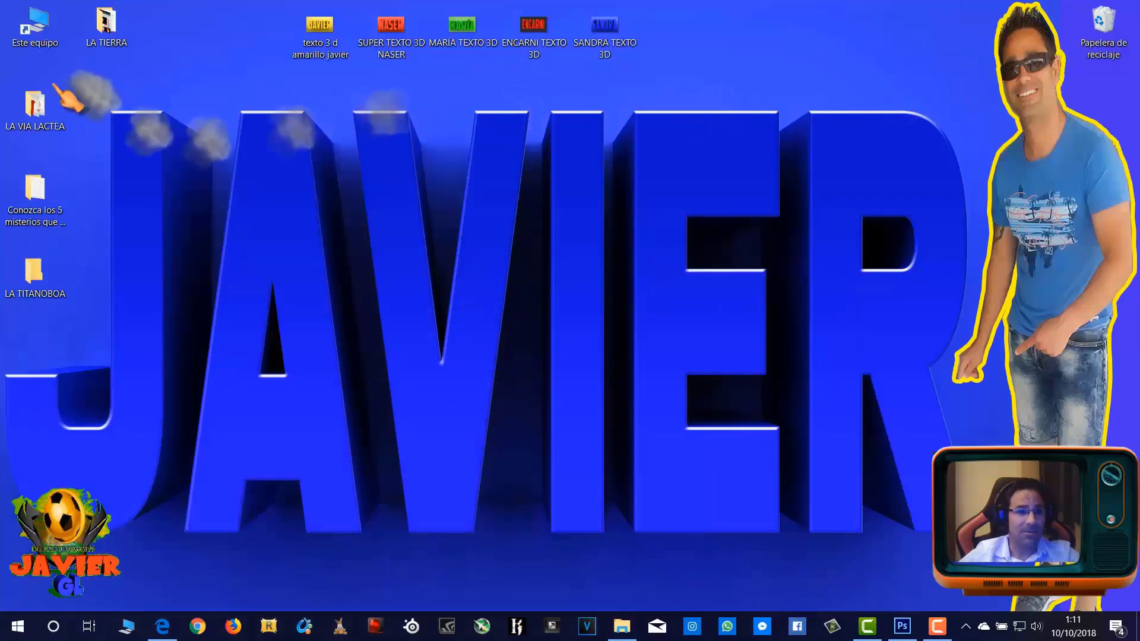
# - Return to Descargas in File Explorer and open the extracted 3D text materials folder
pyautogui.click(621, 626)
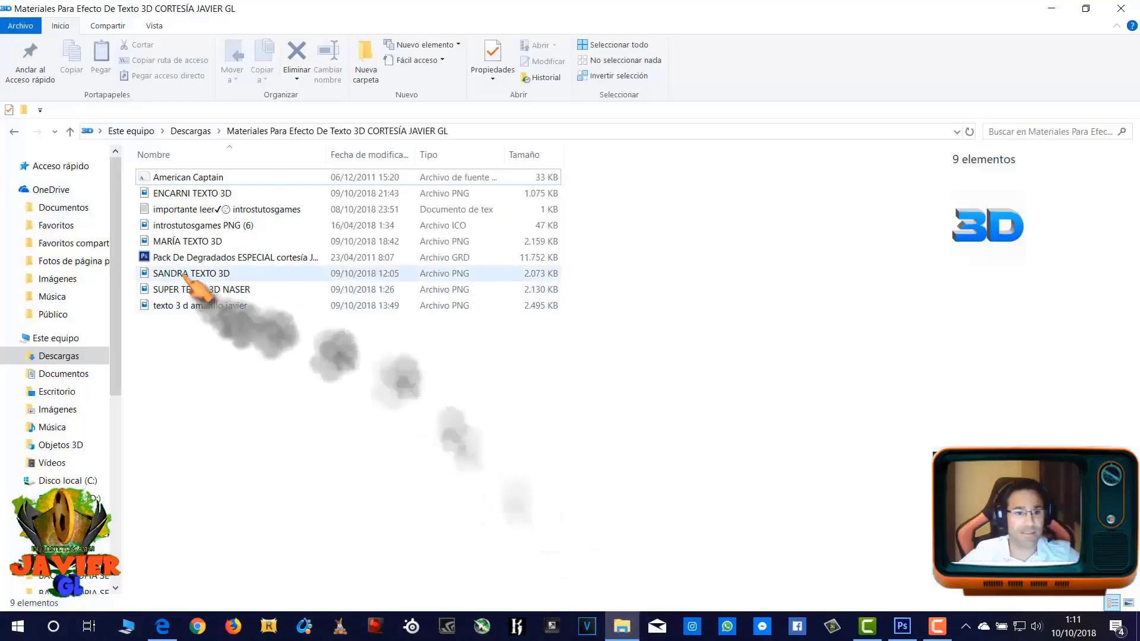
pyautogui.click(13, 131)
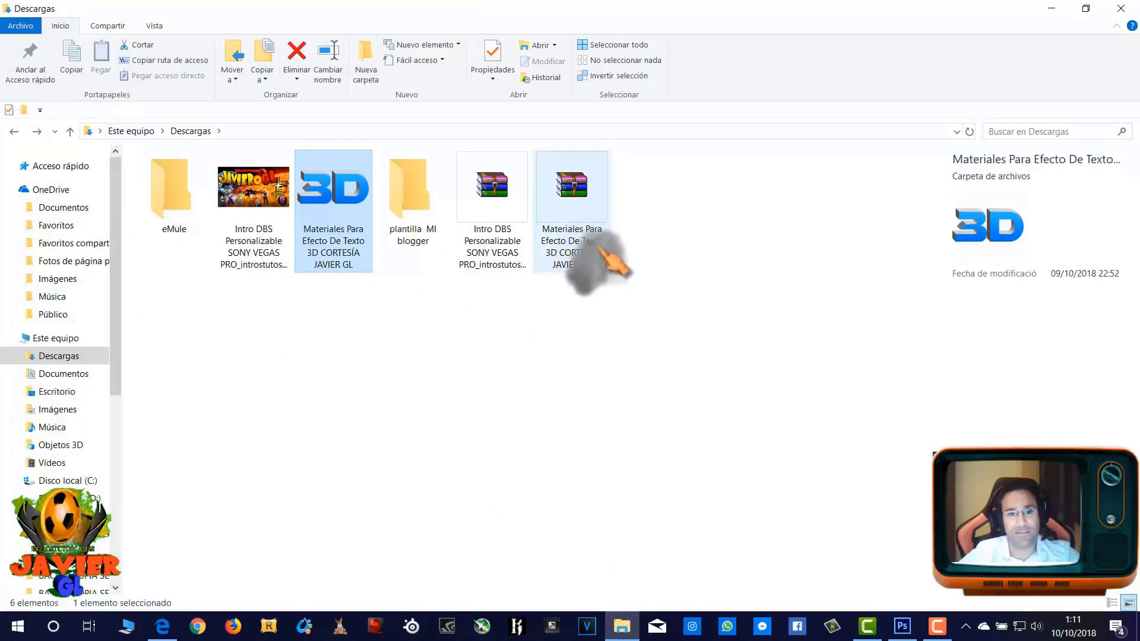
pyautogui.rightClick(580, 210)
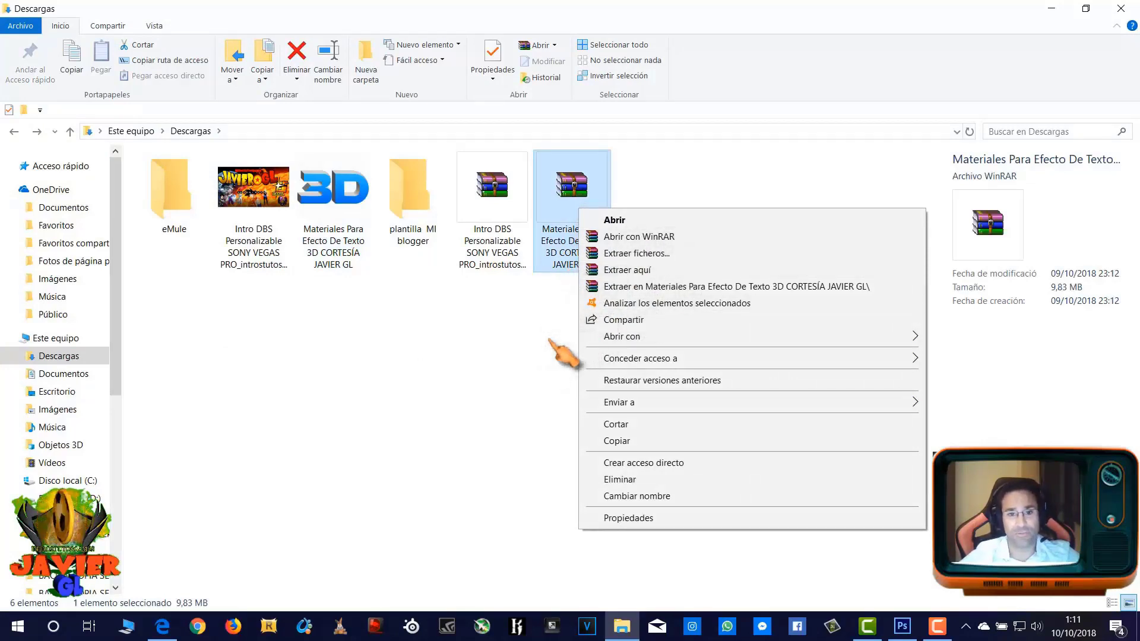
pyautogui.click(546, 294)
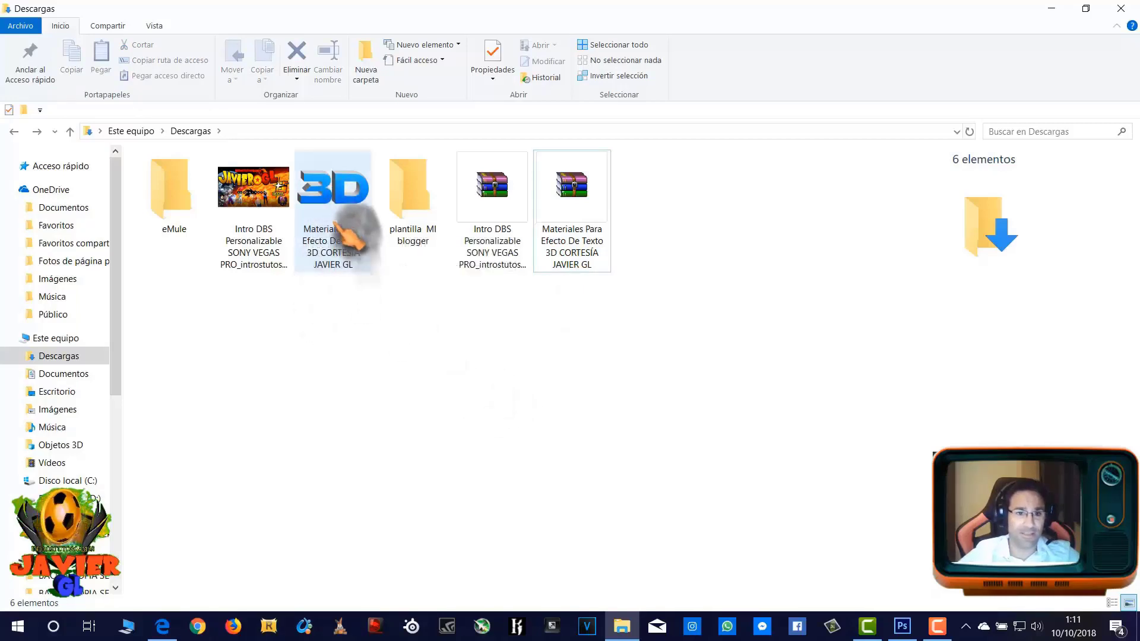
pyautogui.doubleClick(335, 206)
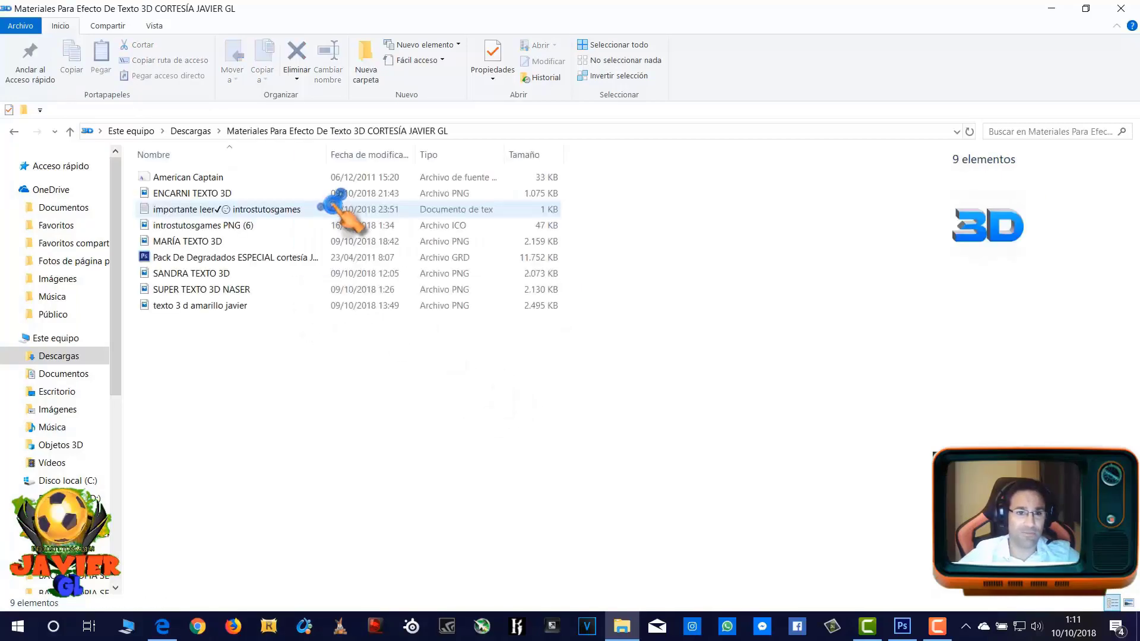
# - Preview the American Captain OpenType font, close the viewer, and minimize File Explorer
pyautogui.doubleClick(159, 178)
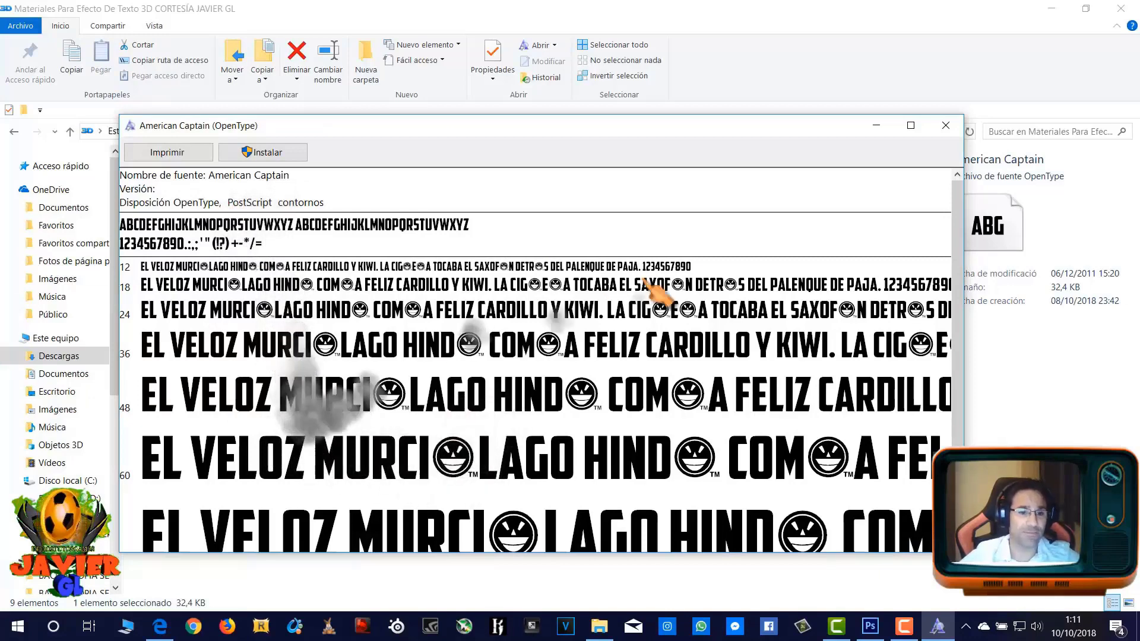
pyautogui.click(946, 125)
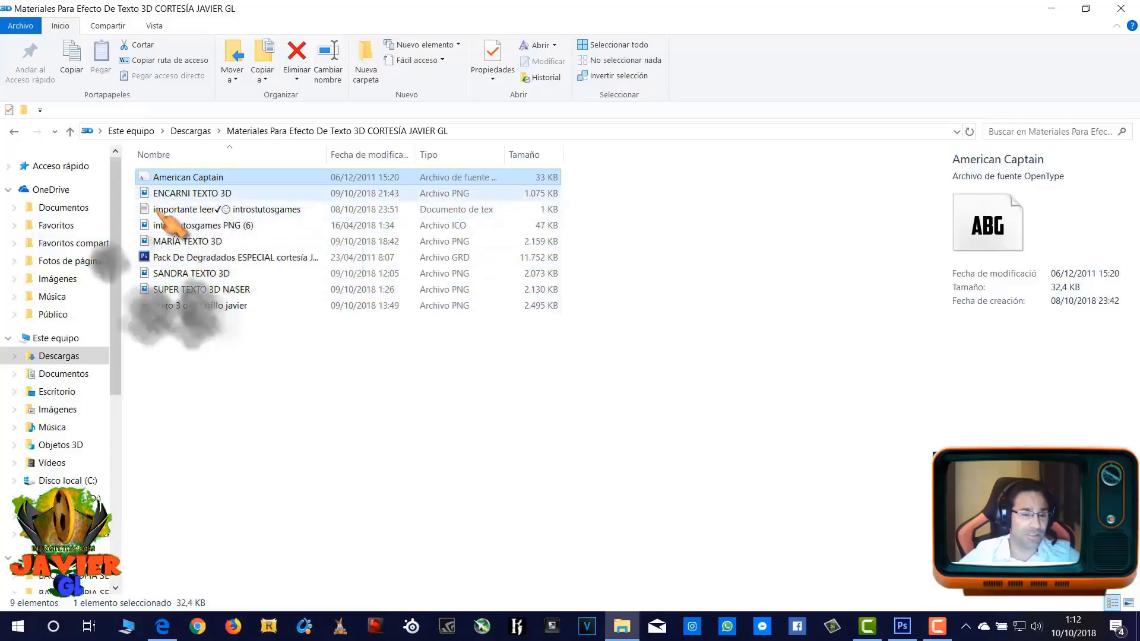
pyautogui.click(1051, 8)
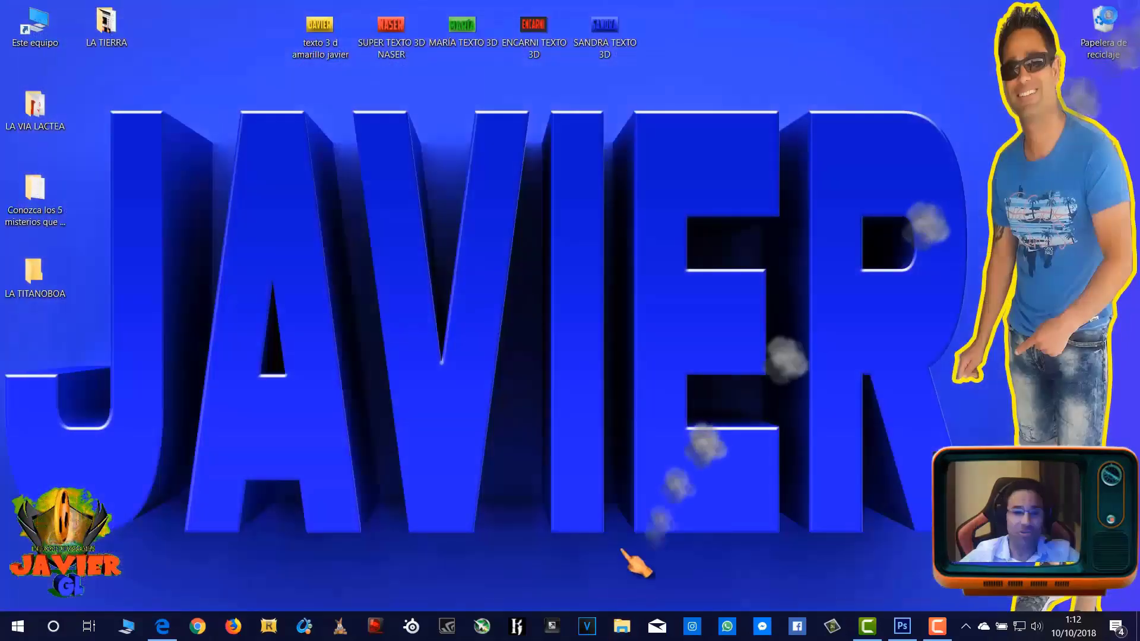
# - Create a new 1920×1080 px, 72 ppi RGB document with a white background
pyautogui.click(902, 626)
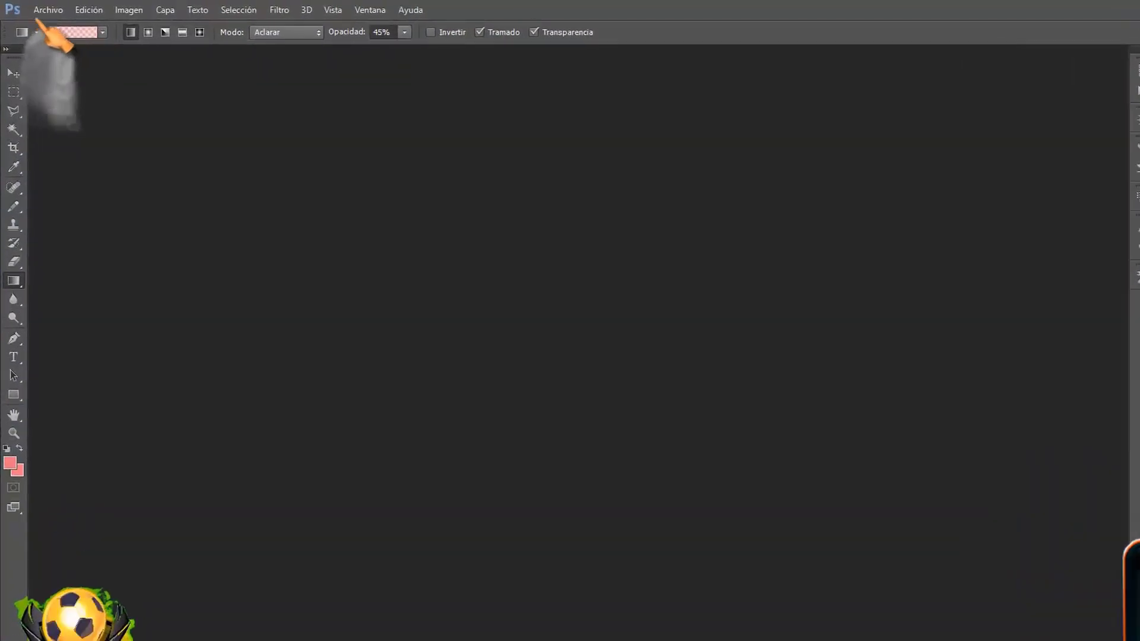
pyautogui.click(40, 8)
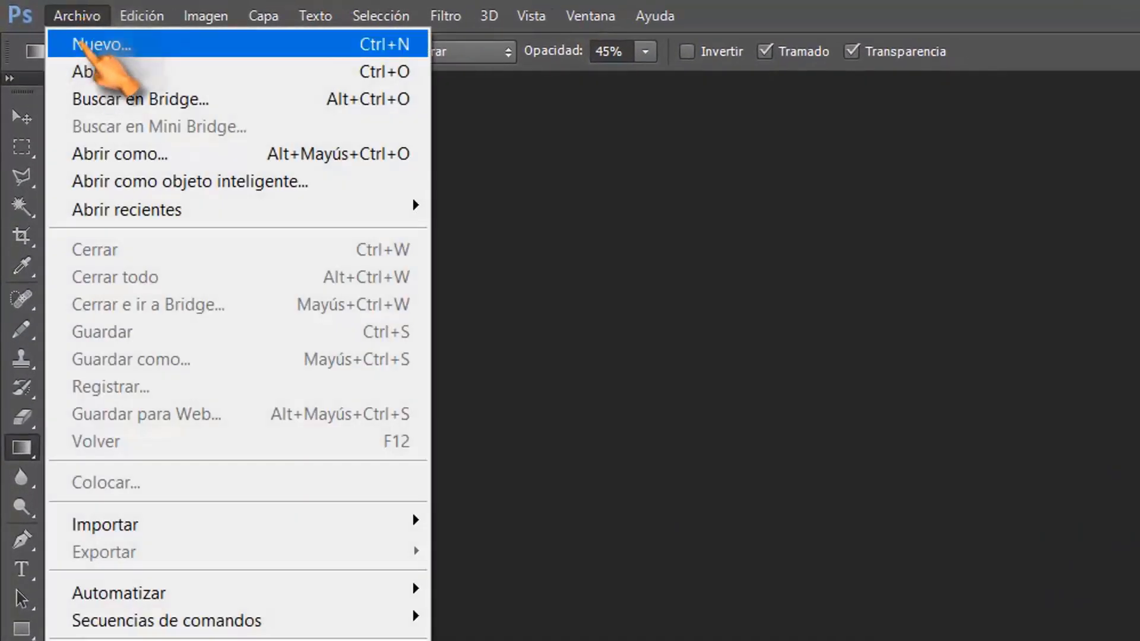
pyautogui.click(89, 44)
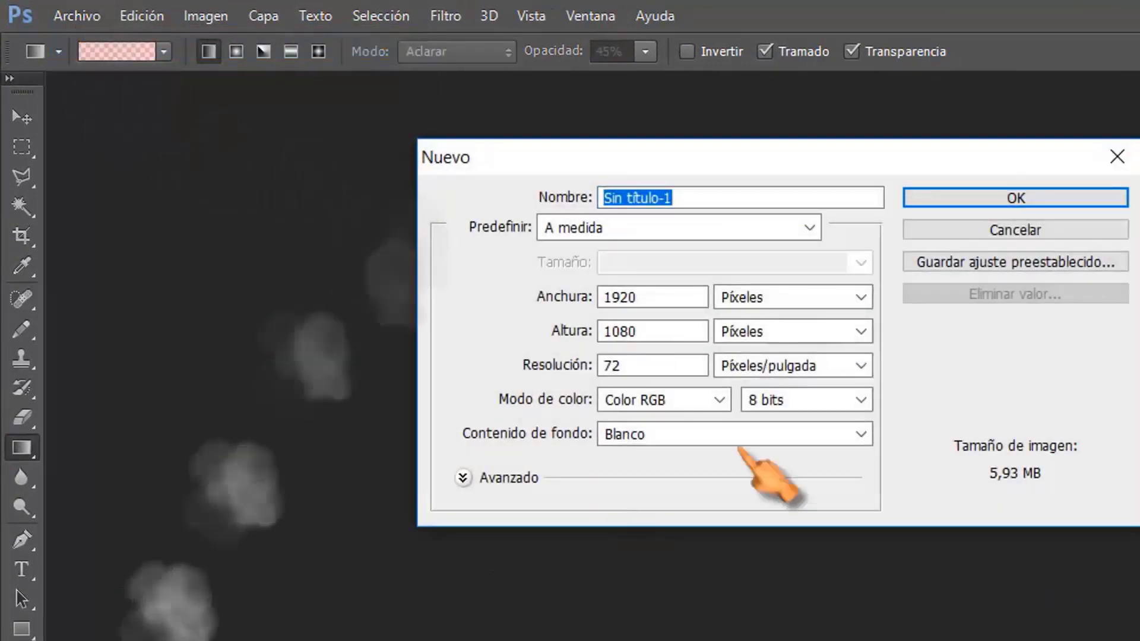
pyautogui.click(1044, 199)
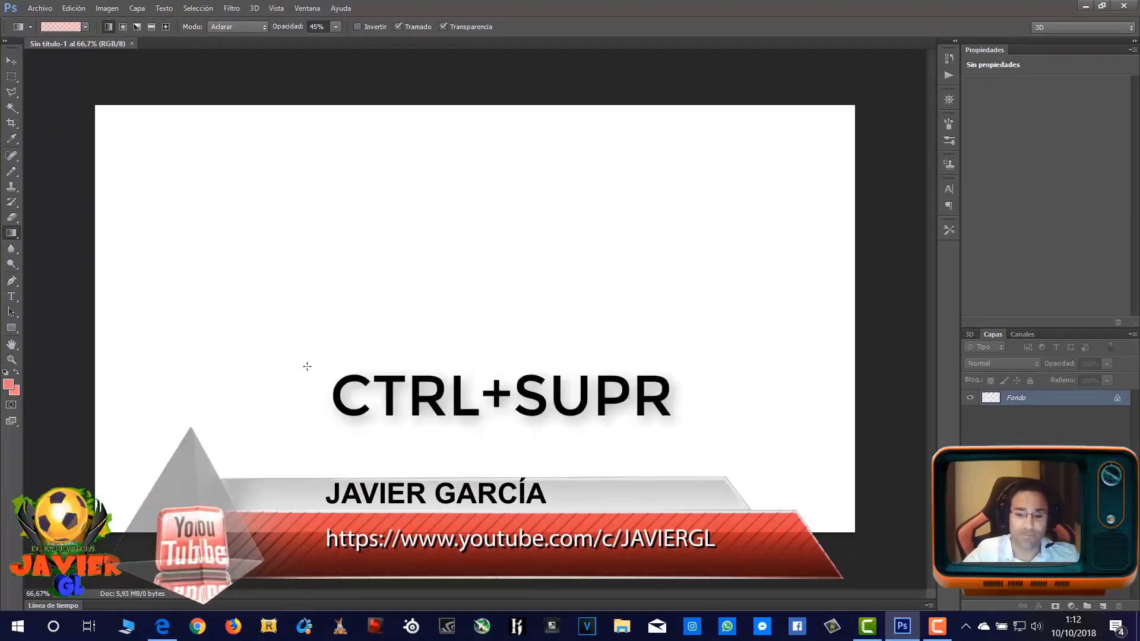
# - Fill the Fondo background layer entirely with salmon
pyautogui.hotkey('ctrl', 'Delete')
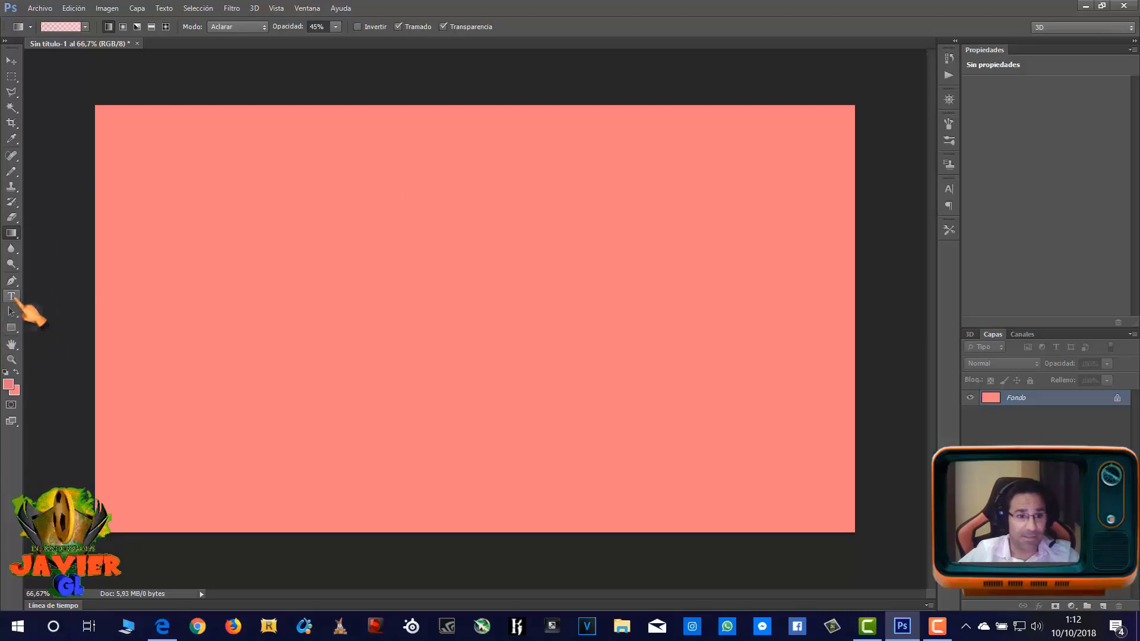
# - Activate the Type tool at 153 pt and scroll the font list to American Captain
pyautogui.click(12, 297)
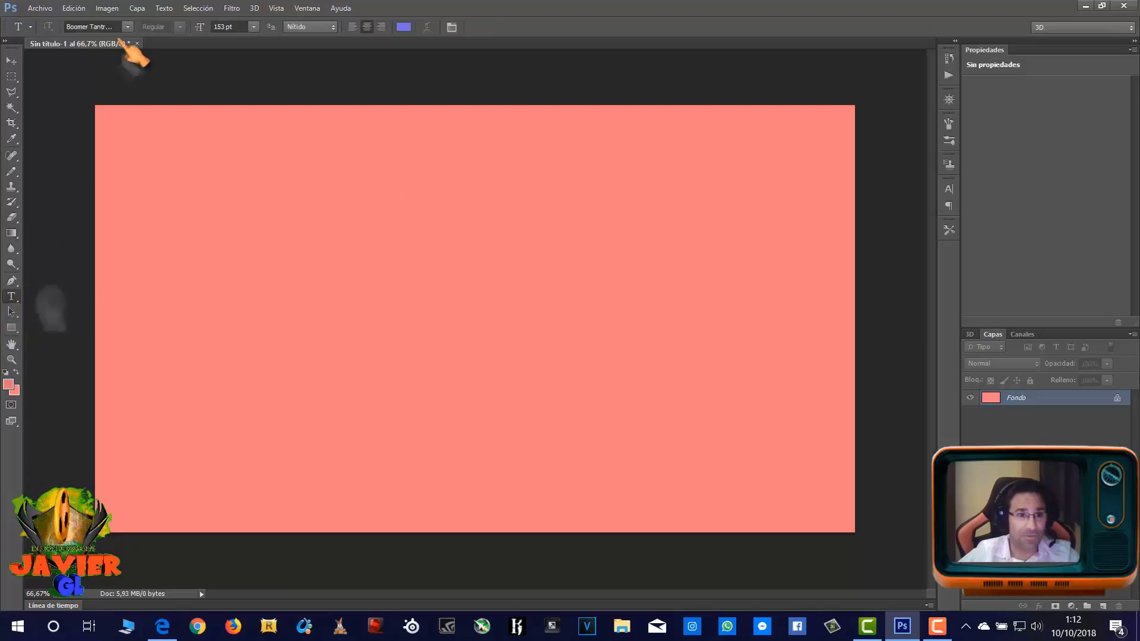
pyautogui.click(127, 27)
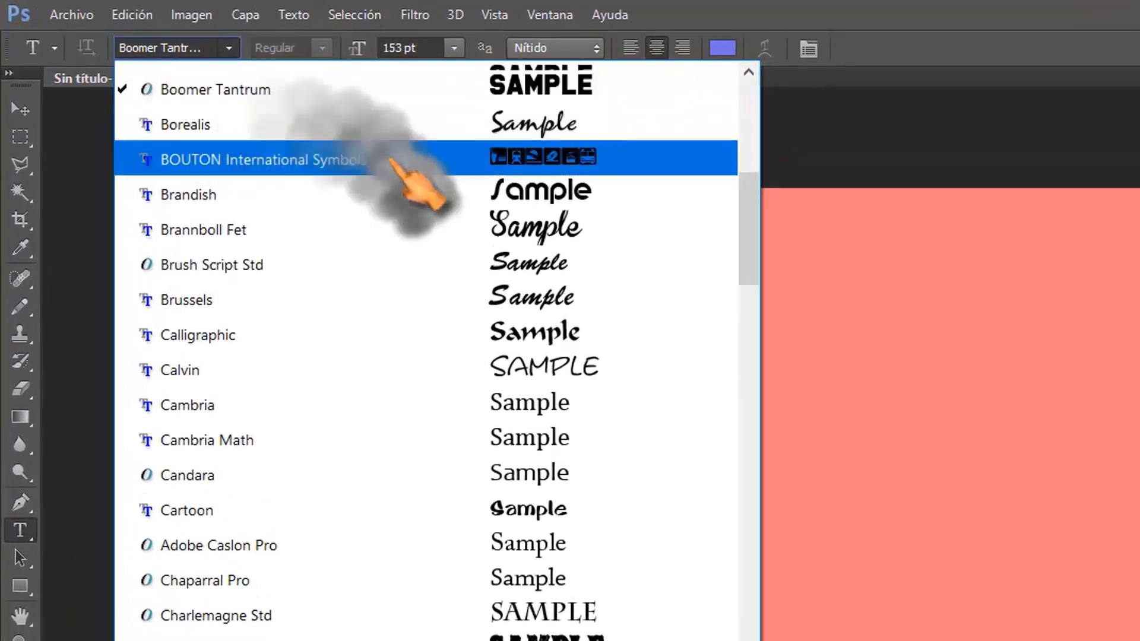
pyautogui.scroll(4, 416, 178)
pyautogui.scroll(5, 433, 226)
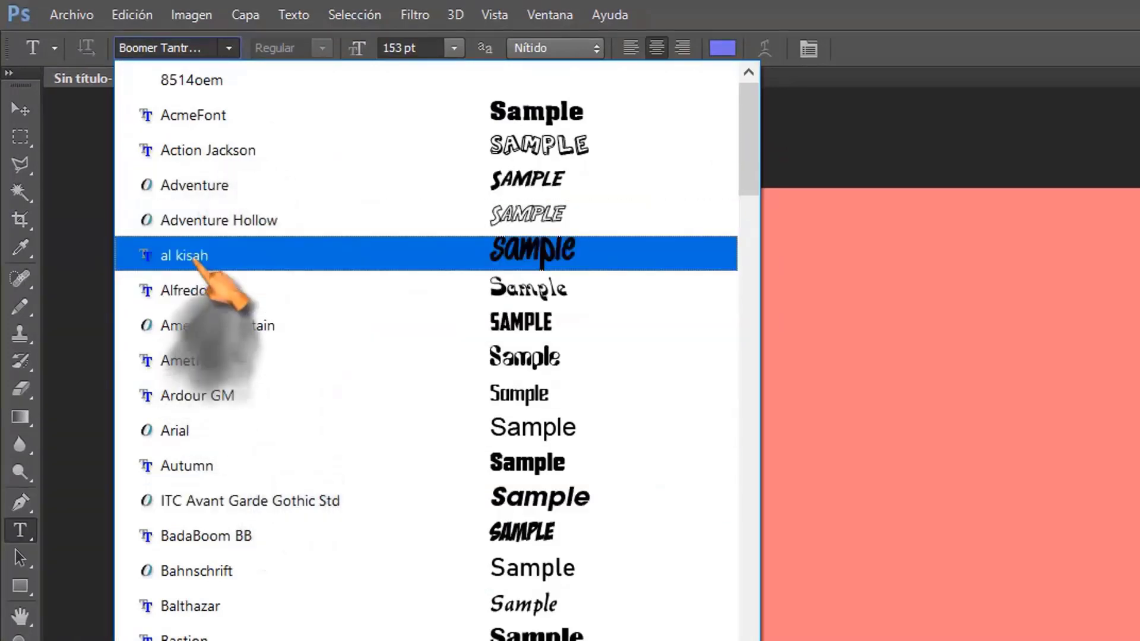
# - Type JAVIER left of centre in American Captain, coloured red e2344d
pyautogui.click(240, 327)
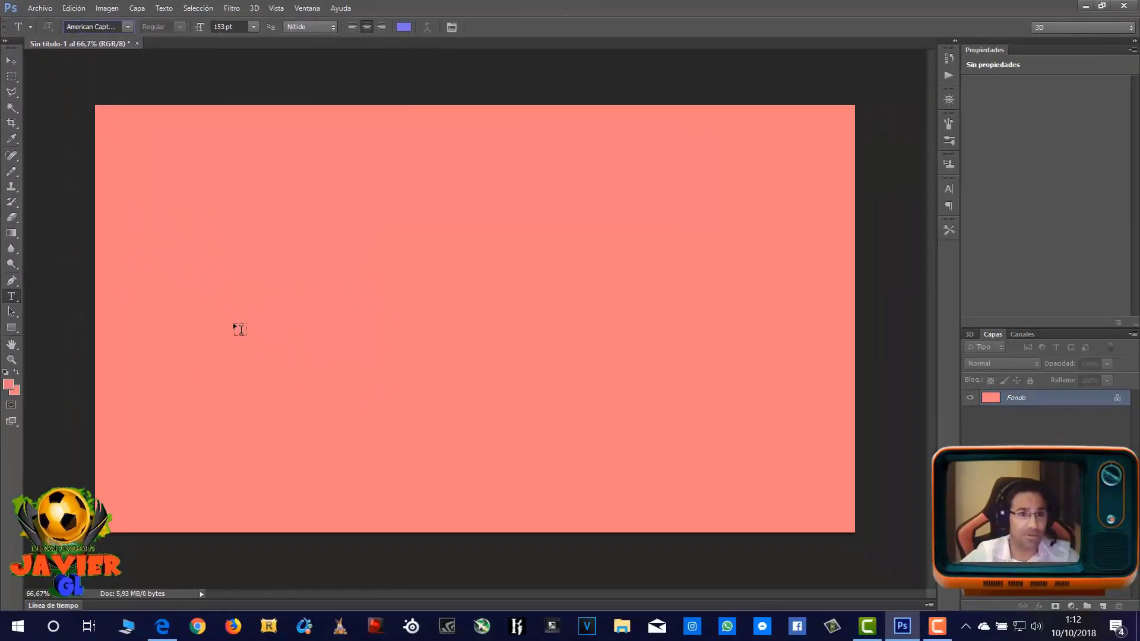
pyautogui.click(233, 324)
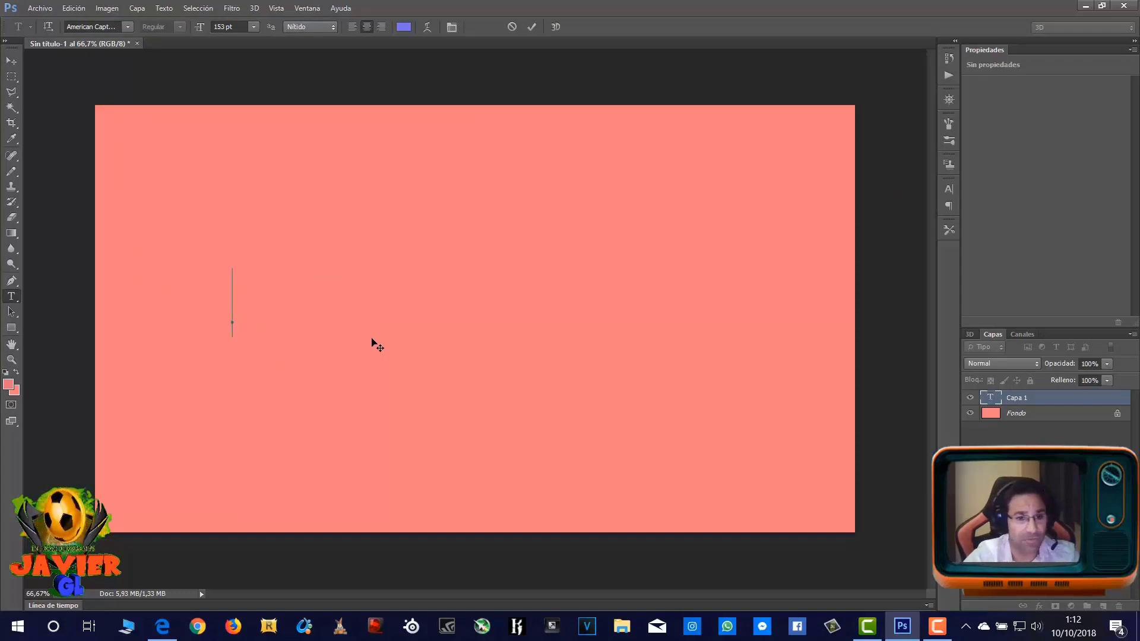
pyautogui.write('JAV')
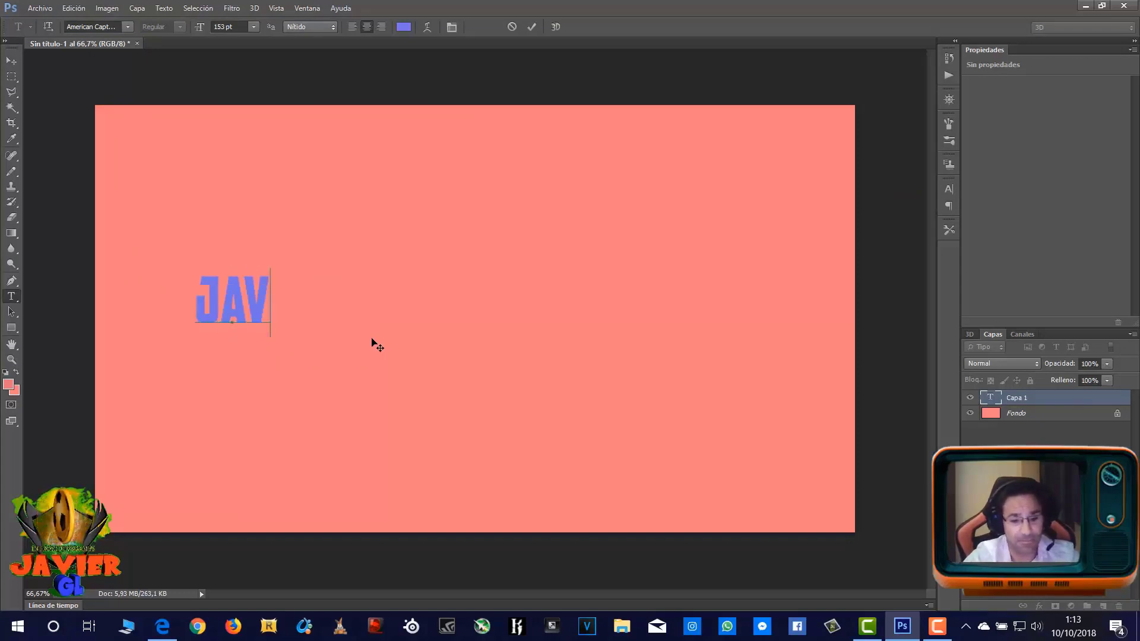
pyautogui.write('IER')
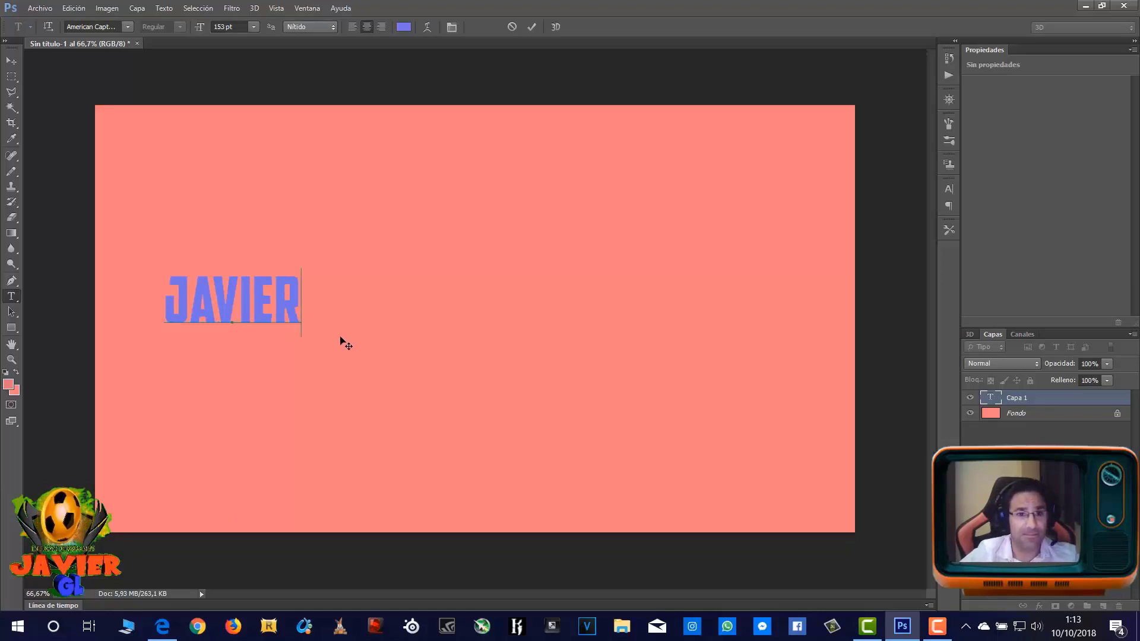
pyautogui.press('BackSpace')
pyautogui.press('BackSpace')
pyautogui.press('BackSpace')
pyautogui.press('BackSpace')
pyautogui.press('BackSpace')
pyautogui.press('BackSpace')
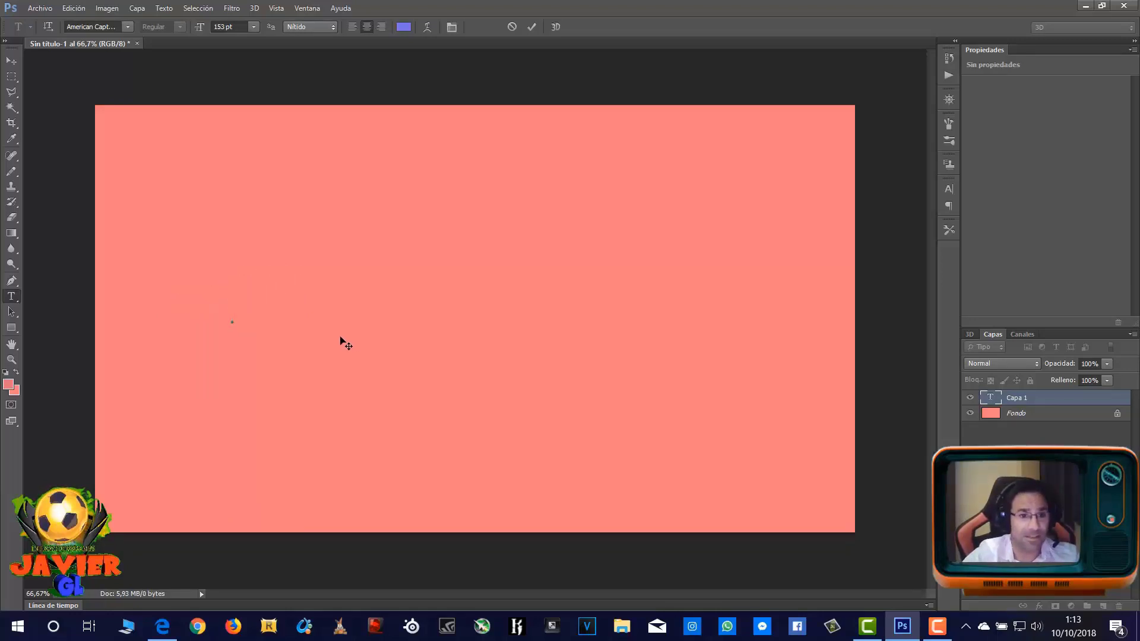
pyautogui.click(403, 27)
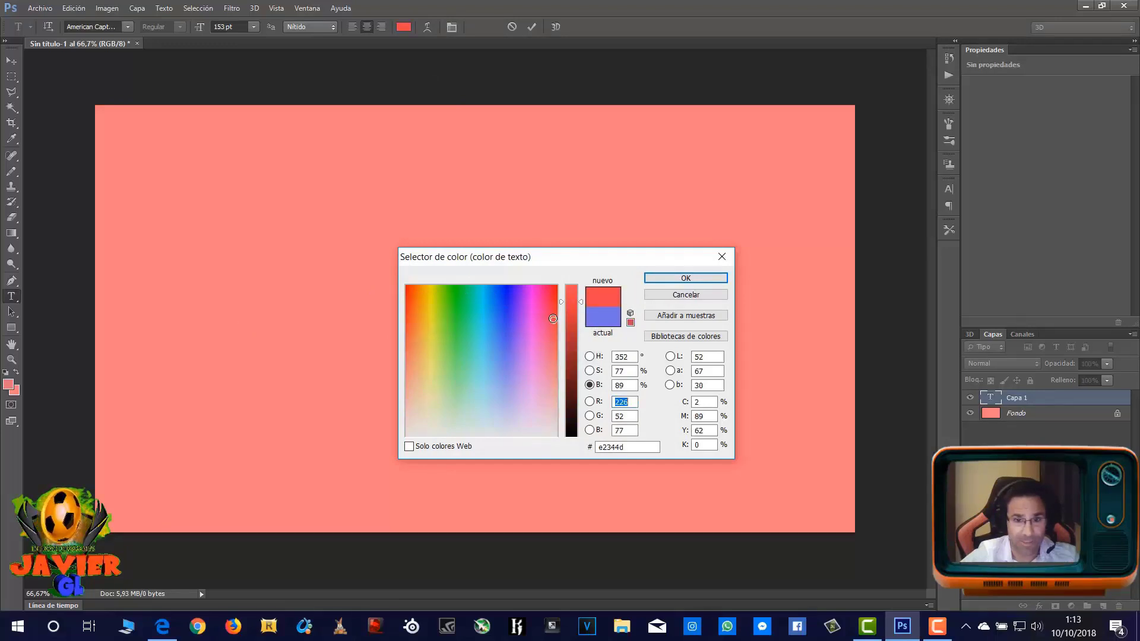
pyautogui.click(686, 278)
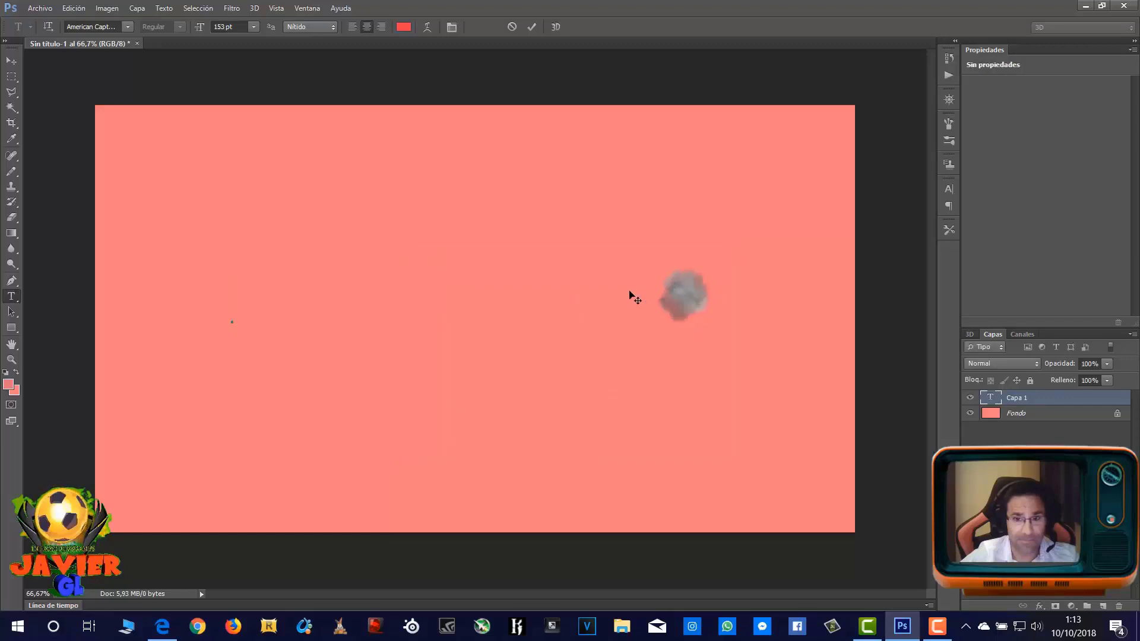
pyautogui.write('JA')
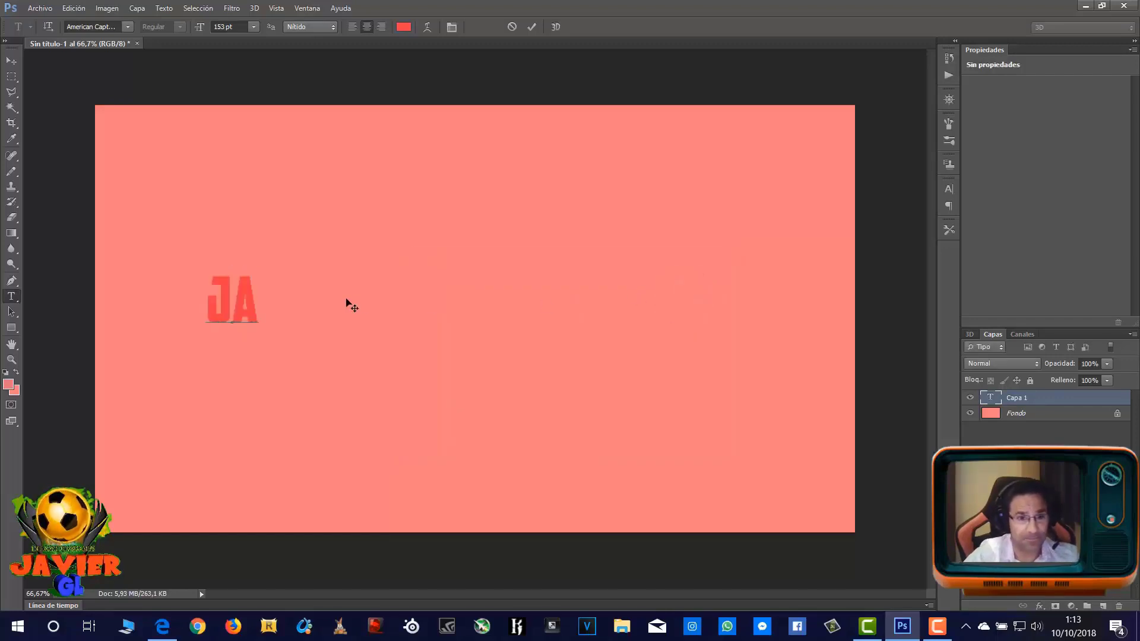
pyautogui.write('VIER')
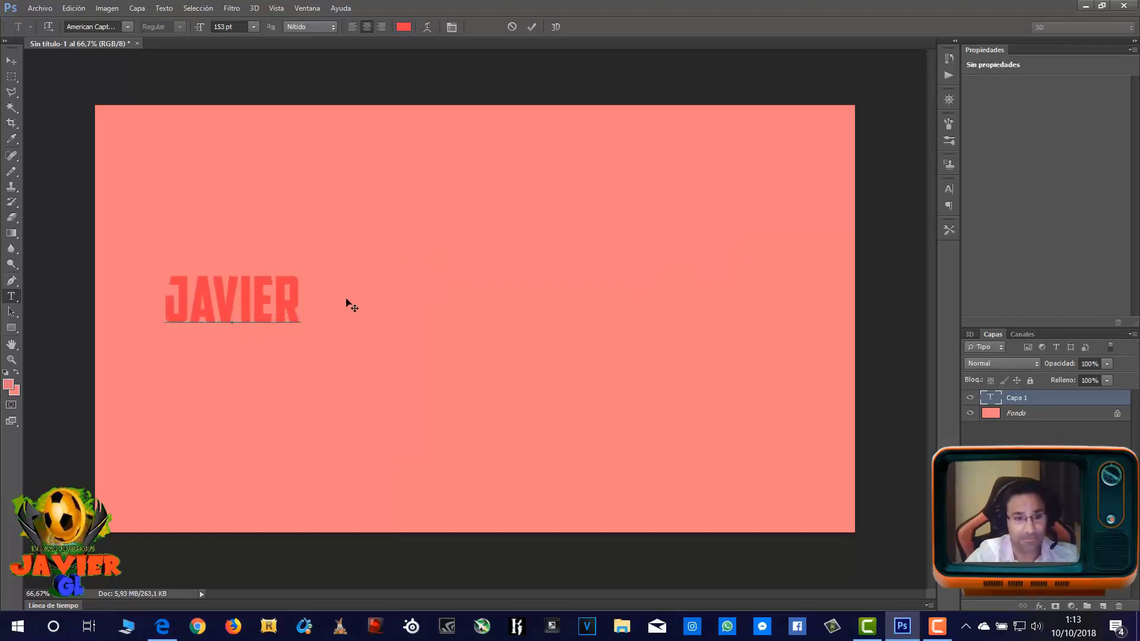
# - Free-transform JAVIER larger and taller to about 706 pt, spanning most of the canvas
pyautogui.click(531, 27)
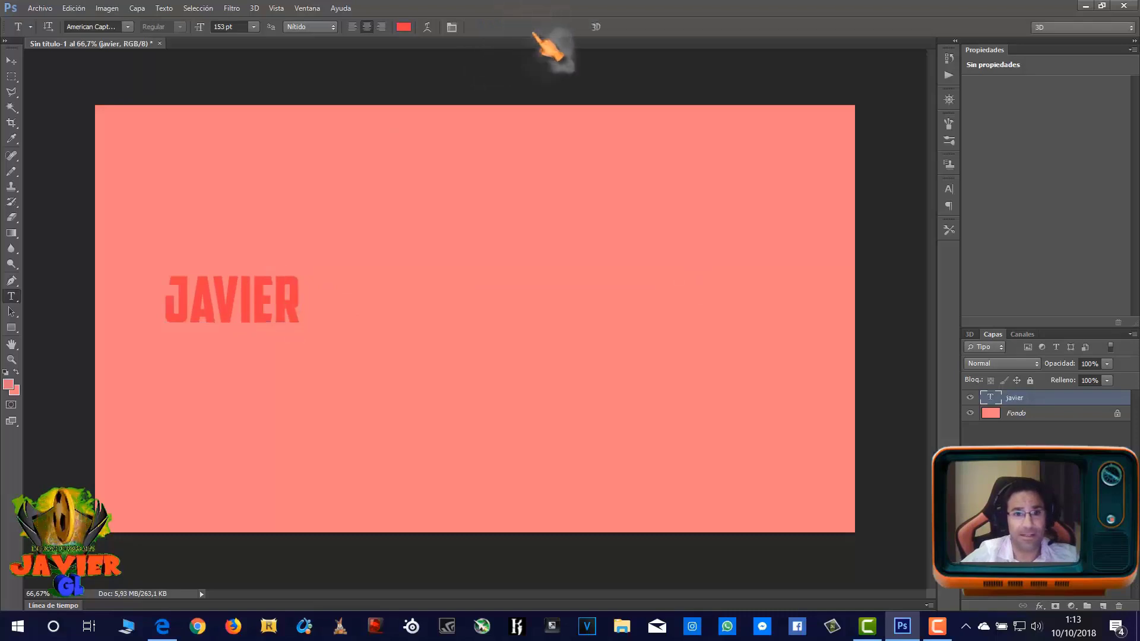
pyautogui.click(73, 7)
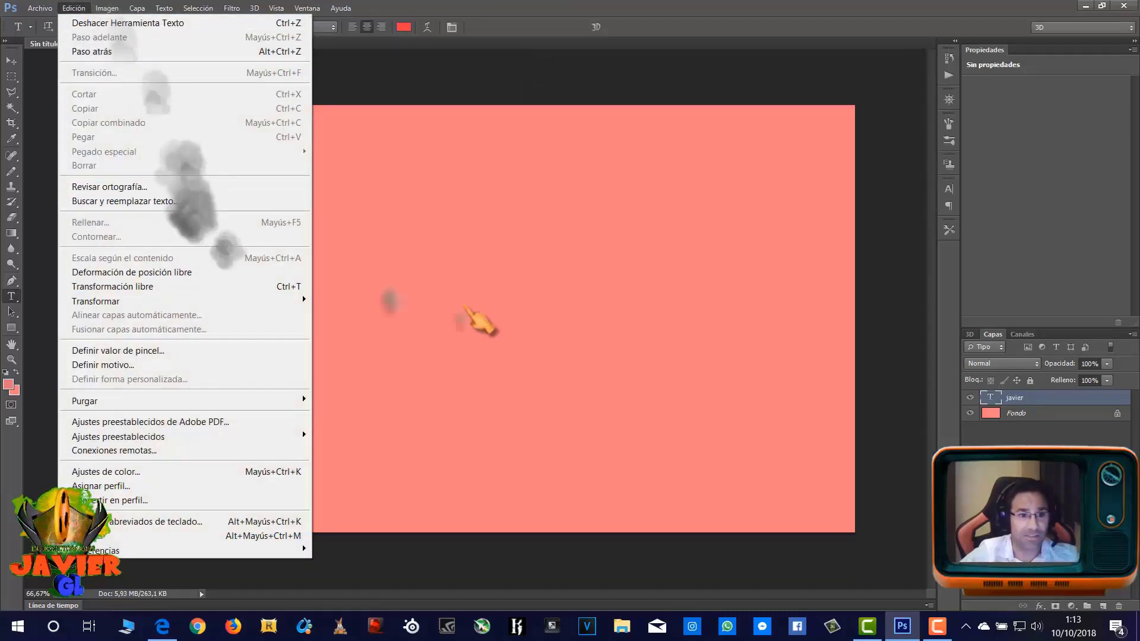
pyautogui.click(480, 321)
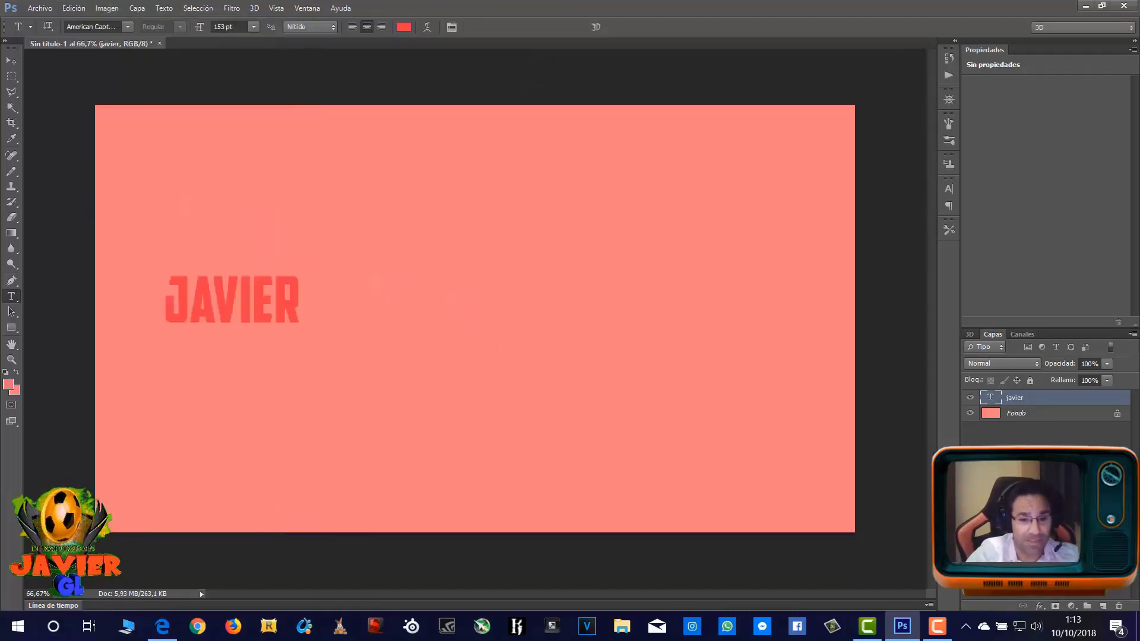
pyautogui.hotkey('ctrl', 't')
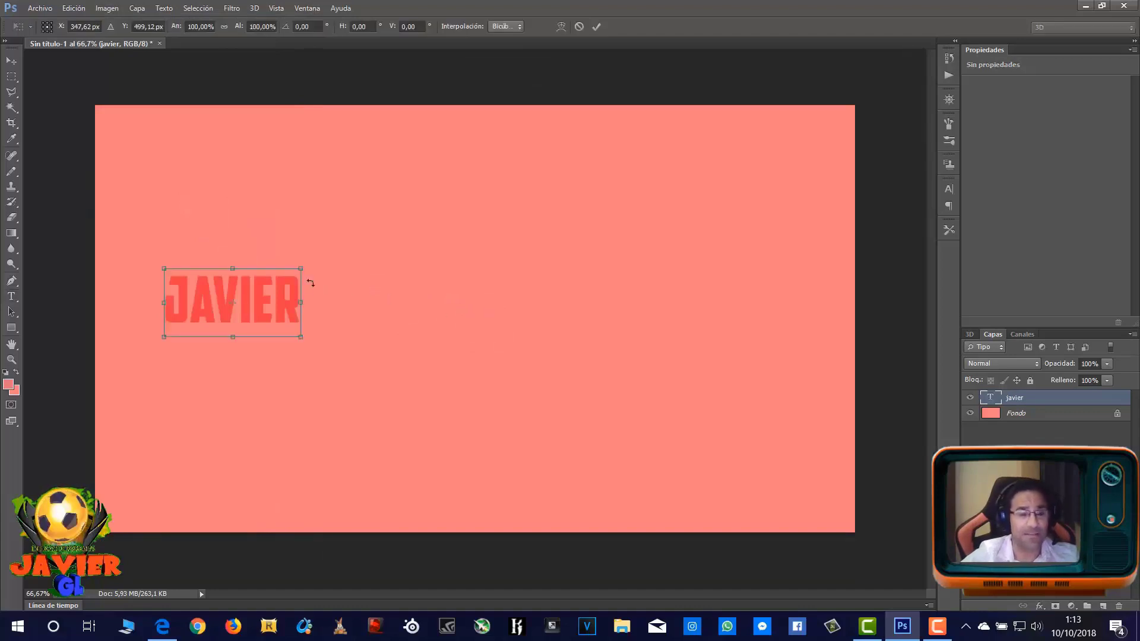
pyautogui.moveTo(301, 270); pyautogui.dragTo(560, 190)
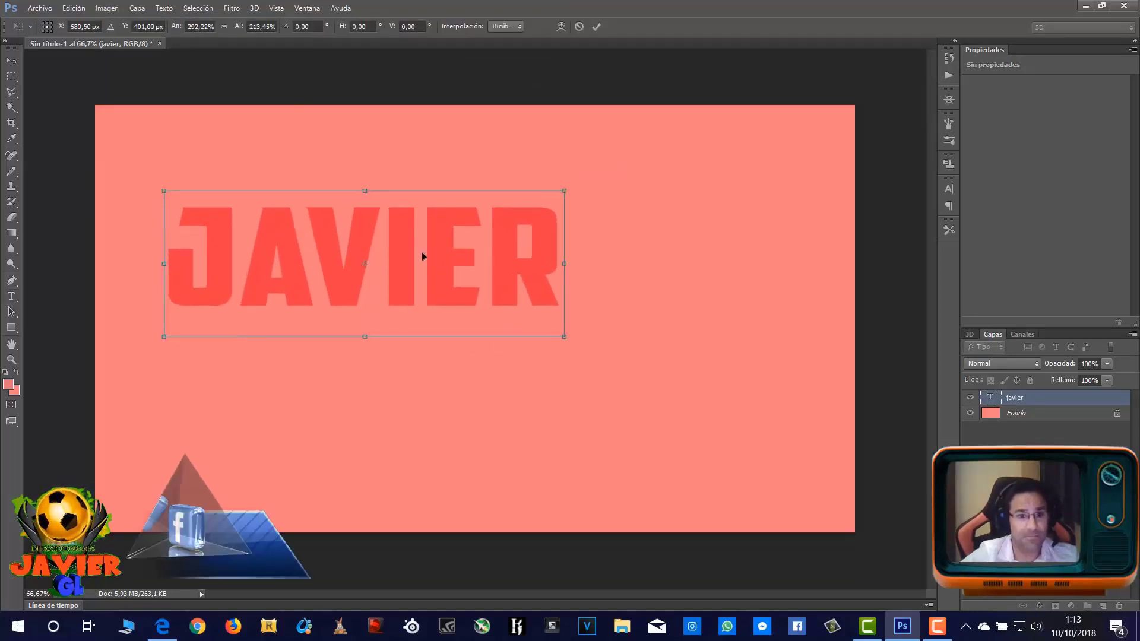
pyautogui.moveTo(421, 252); pyautogui.dragTo(474, 285)
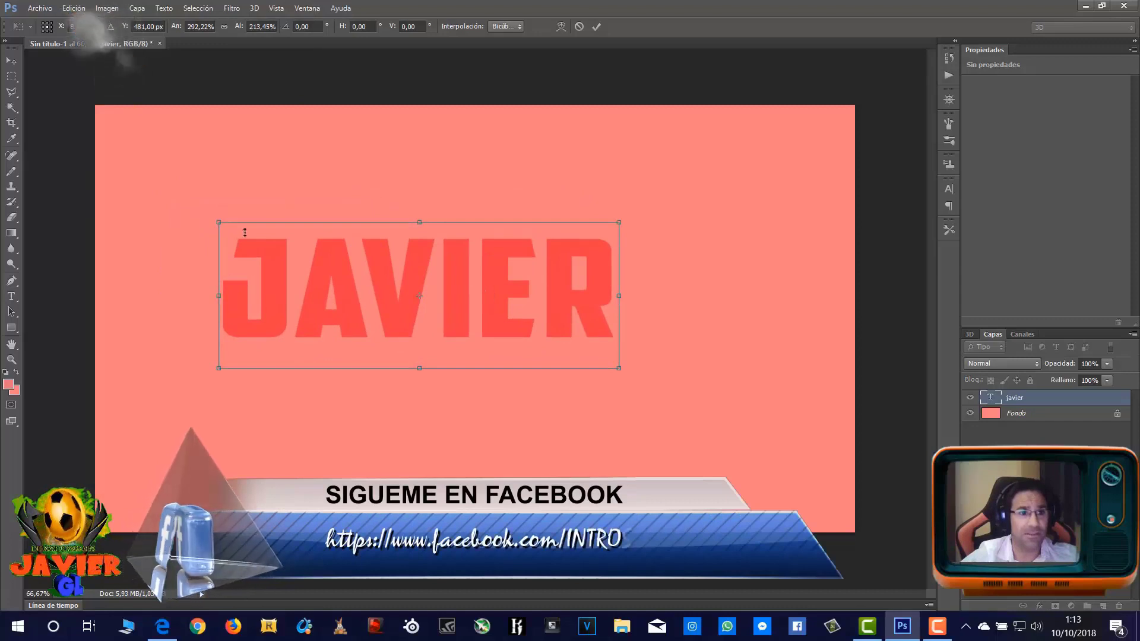
pyautogui.moveTo(616, 367)
pyautogui.mouseDown()
pyautogui.moveTo(783, 500)
pyautogui.moveTo(667, 408)
pyautogui.mouseUp()
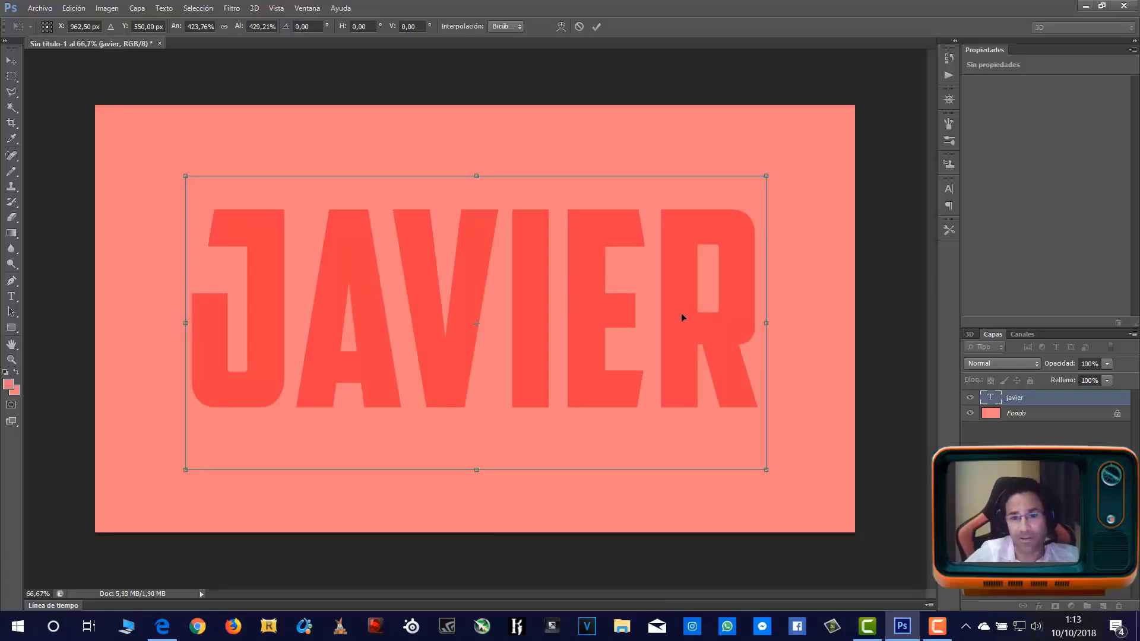
pyautogui.moveTo(681, 312); pyautogui.dragTo(684, 309)
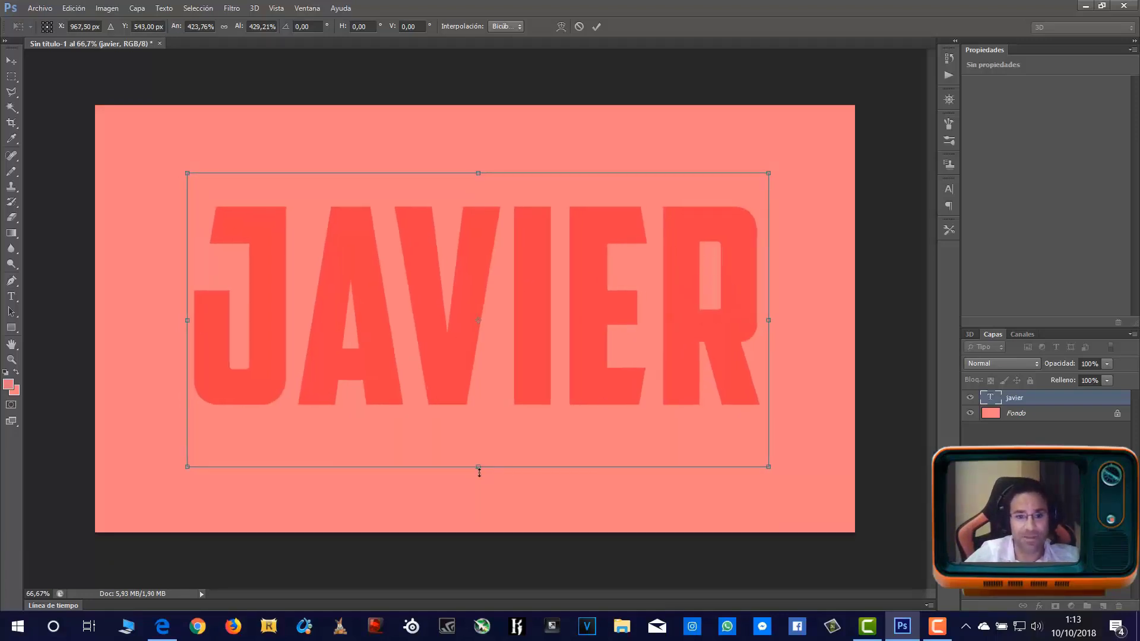
pyautogui.moveTo(479, 472)
pyautogui.mouseDown()
pyautogui.moveTo(478, 490)
pyautogui.moveTo(498, 454)
pyautogui.mouseUp()
pyautogui.click(595, 26)
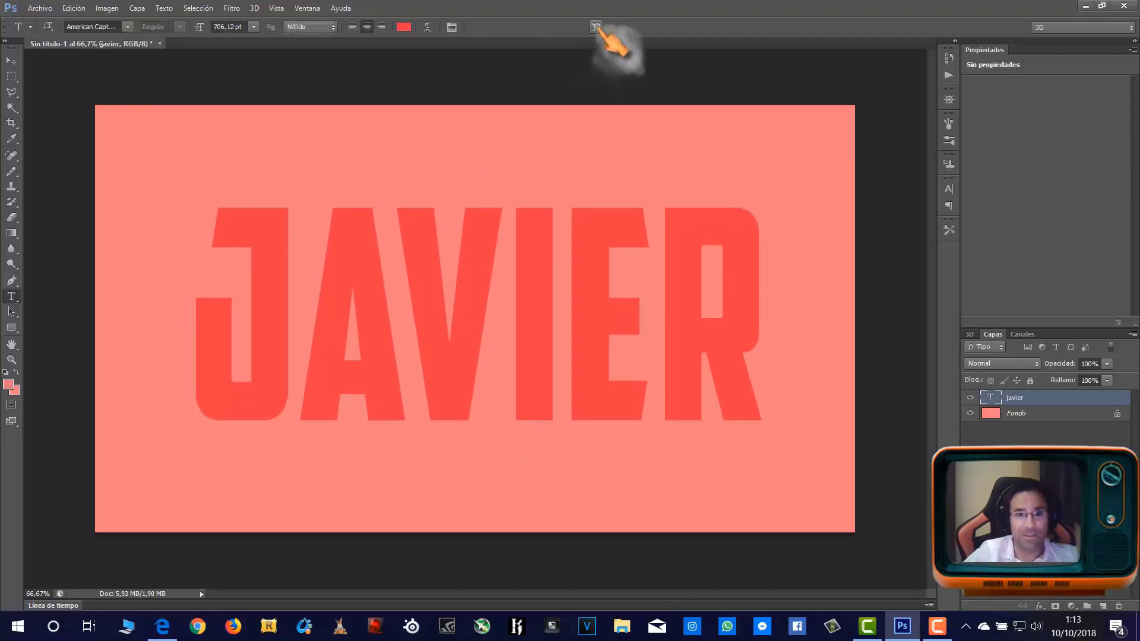
# - Centre JAVIER vertically against the background layer, then reselect only the javier text layer
pyautogui.keyDown('ctrl'); pyautogui.click(1019, 414); pyautogui.keyUp('ctrl')
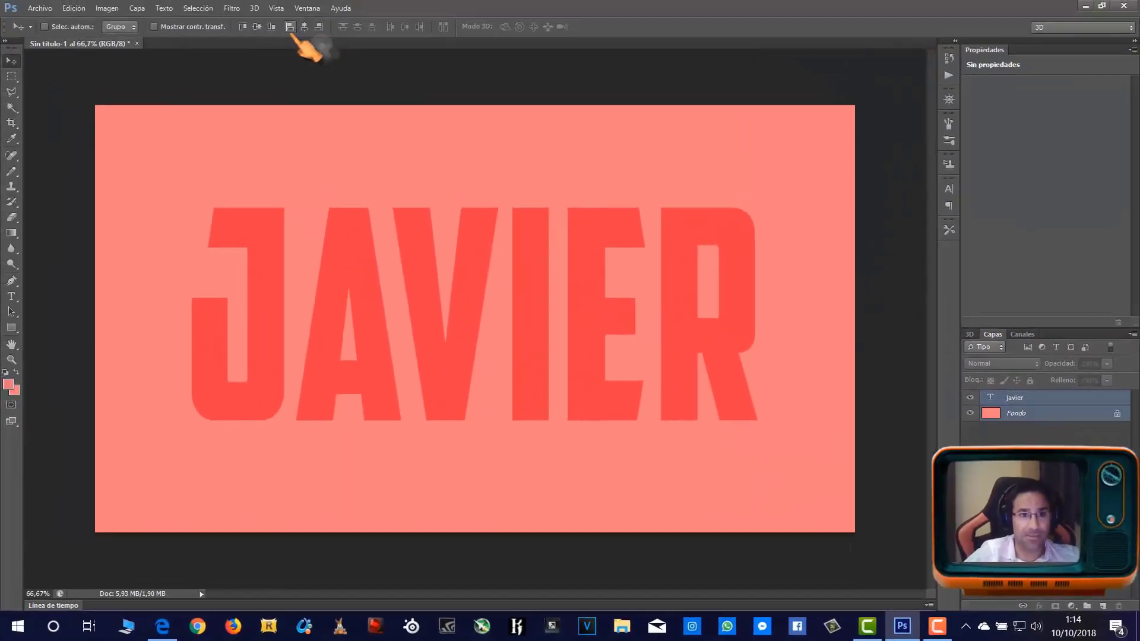
pyautogui.click(256, 26)
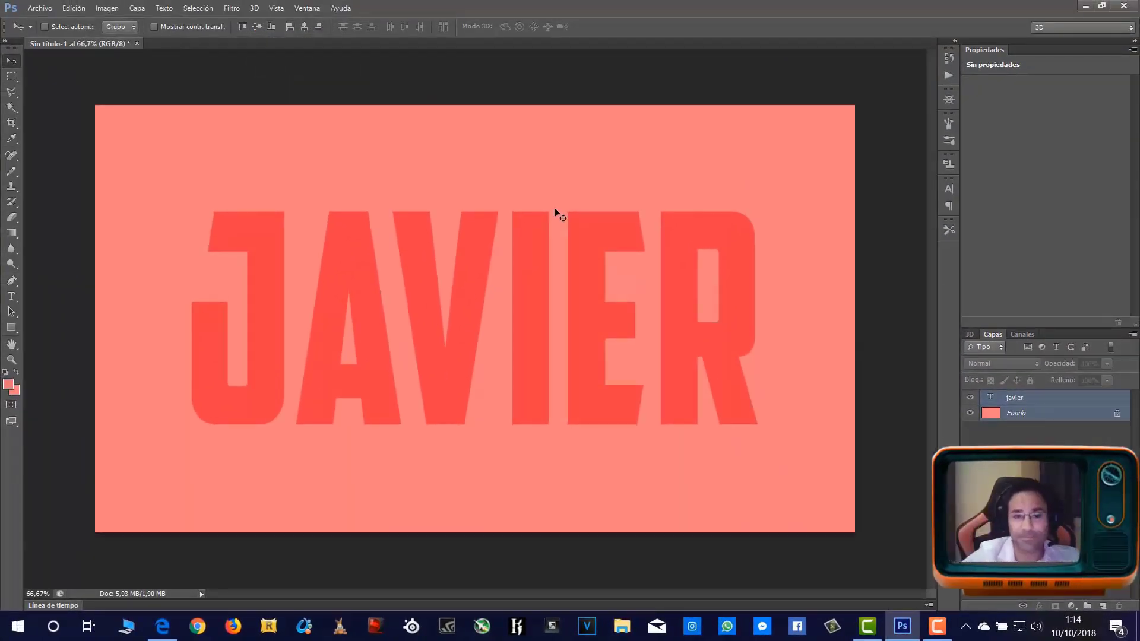
pyautogui.press('XF86AudioLowerVolume')
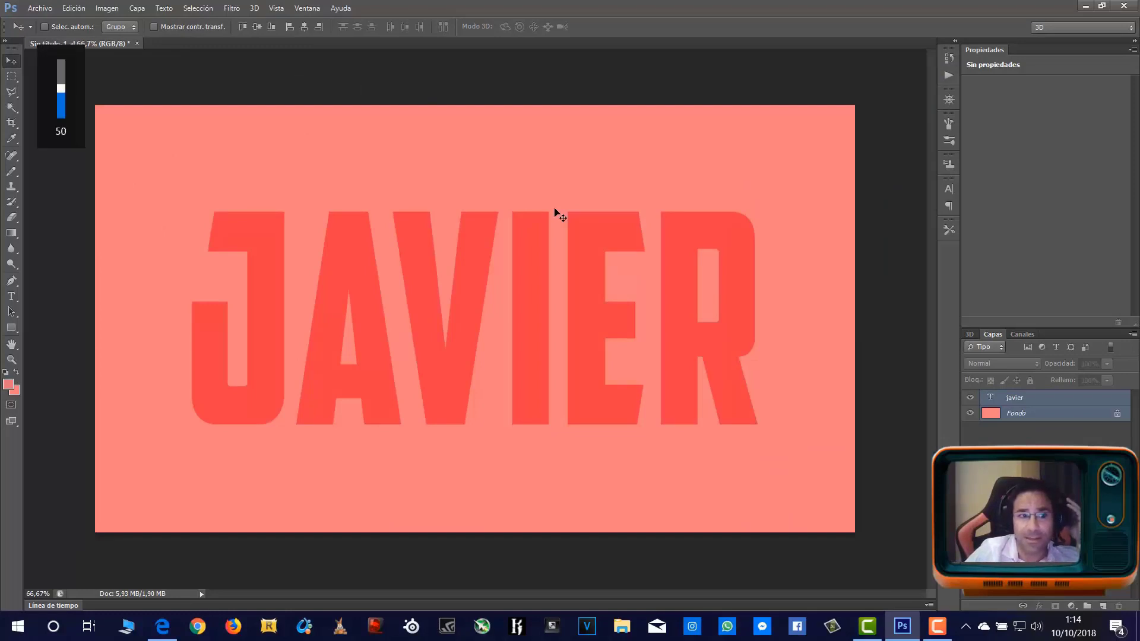
pyautogui.click(1045, 434)
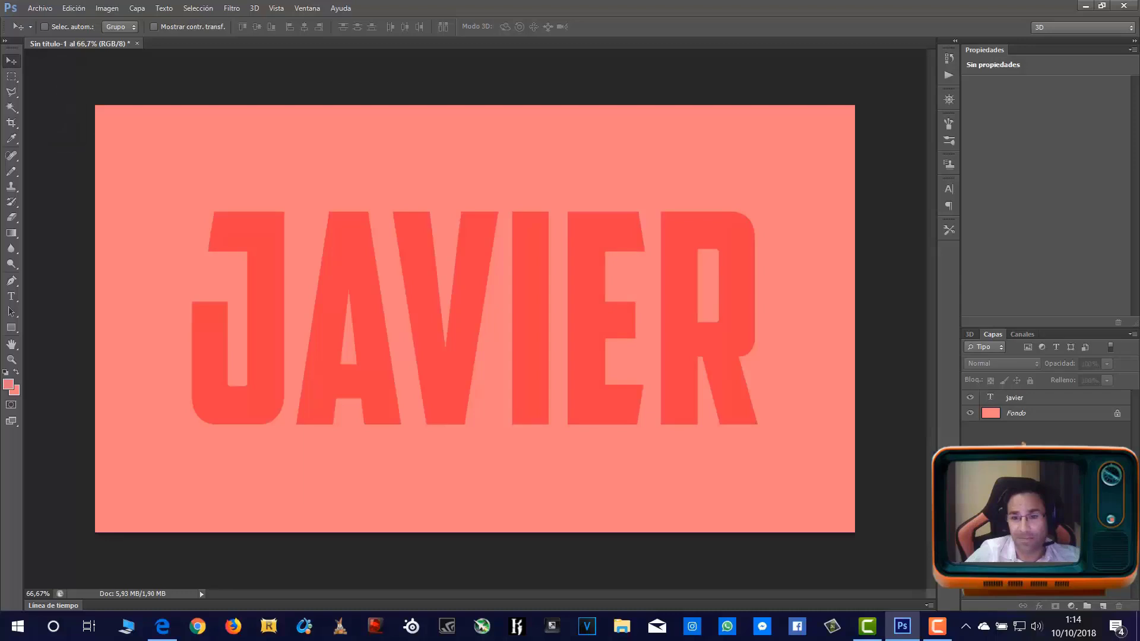
pyautogui.click(1020, 399)
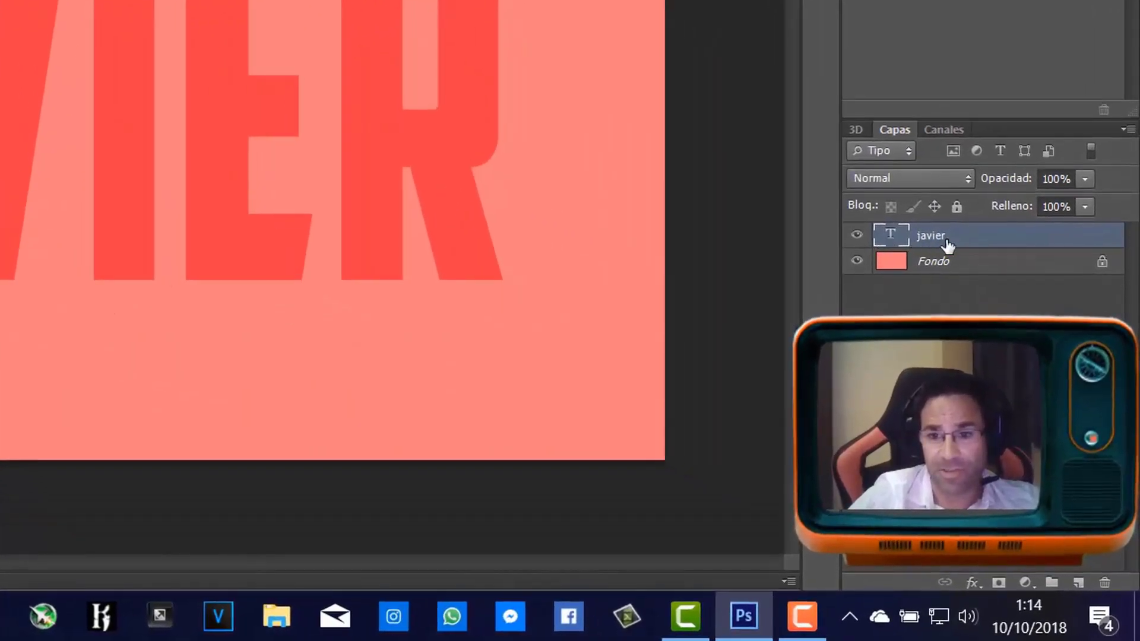
# - Duplicate the javier layer as a hidden 'javier copia' and reselect the original javier layer
pyautogui.rightClick(949, 238)
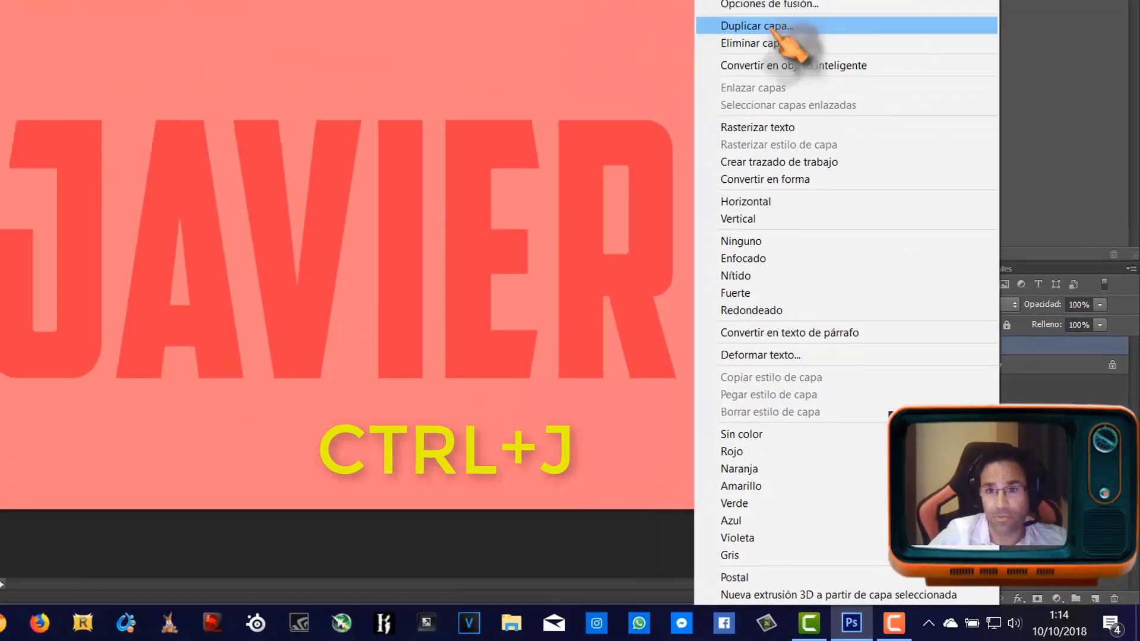
pyautogui.click(860, 101)
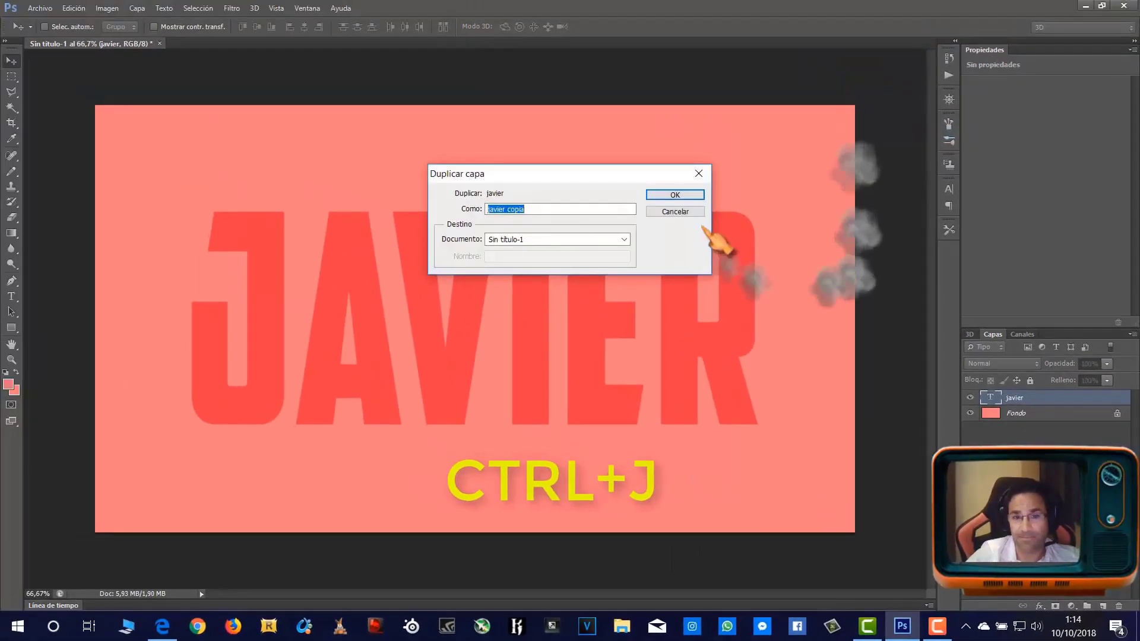
pyautogui.press('Return')
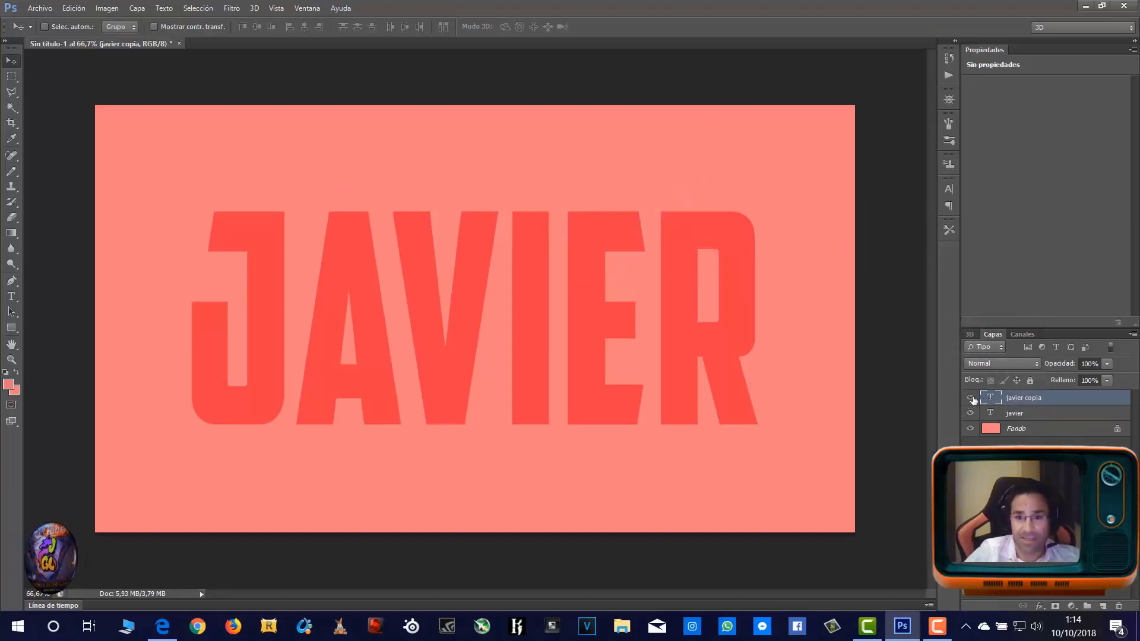
pyautogui.click(971, 398)
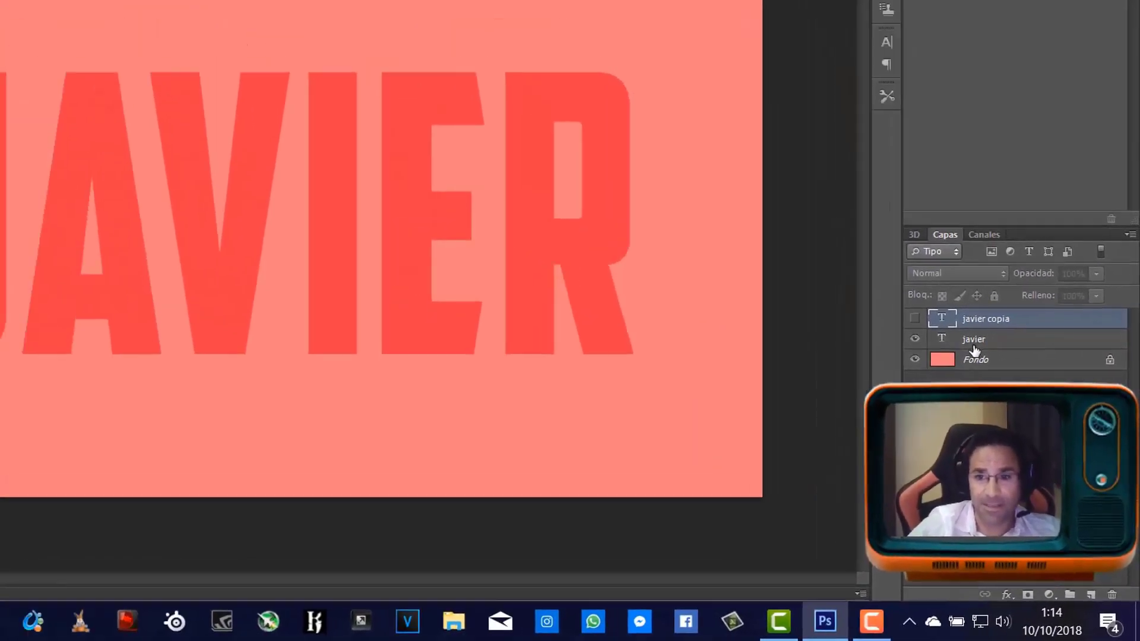
pyautogui.click(974, 349)
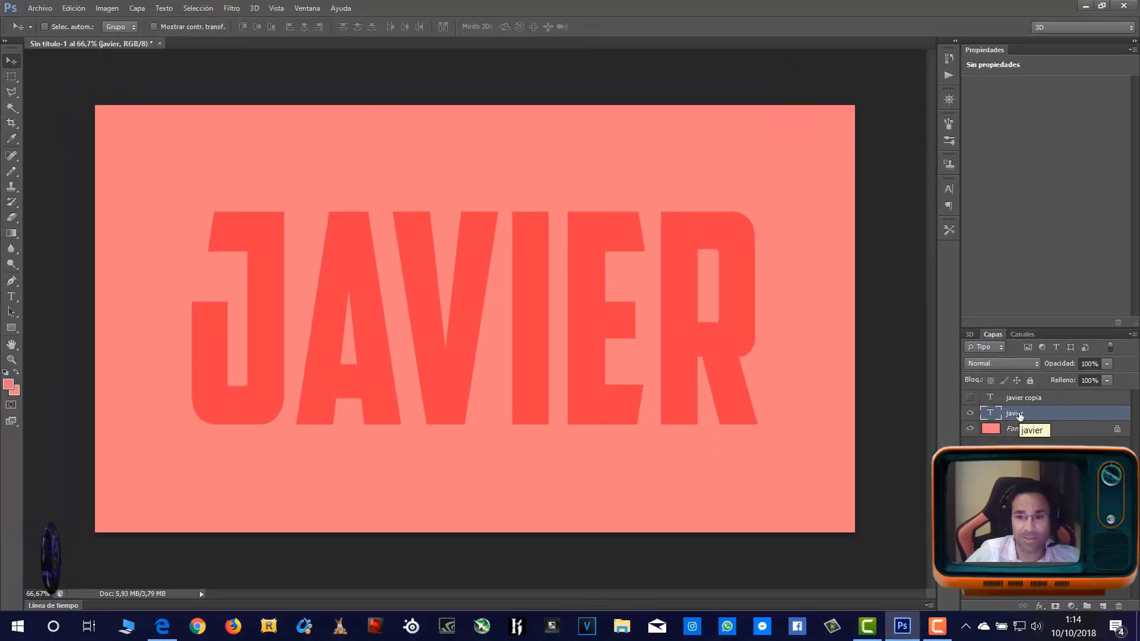
pyautogui.rightClick(1020, 415)
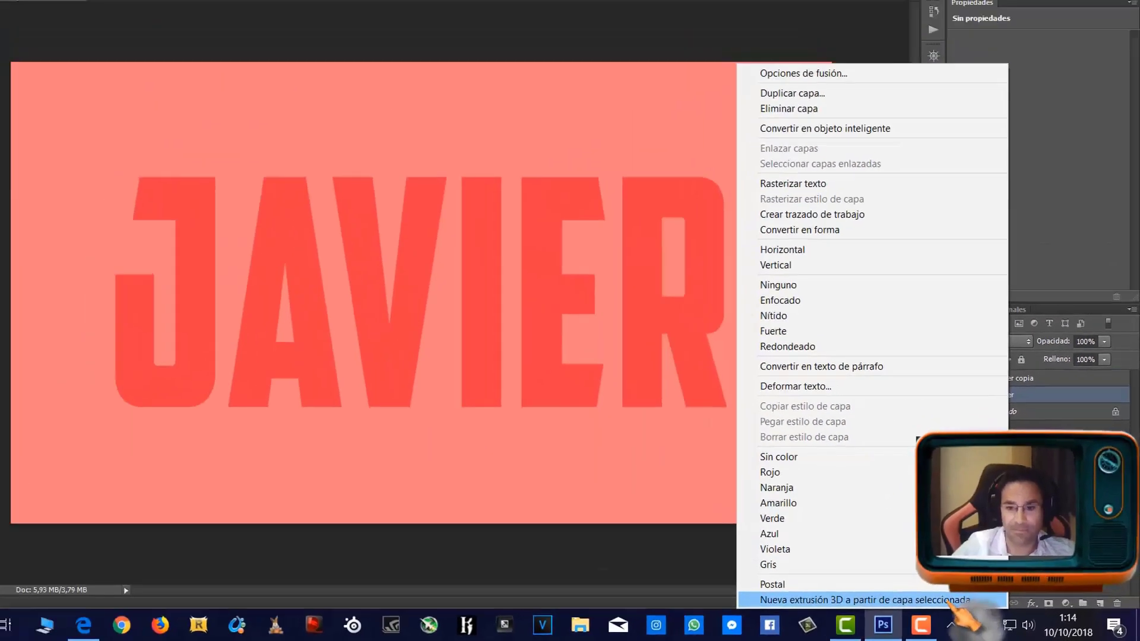
# - Turn the javier text layer into a new 3D extrusion with dark extruded sides
pyautogui.click(843, 573)
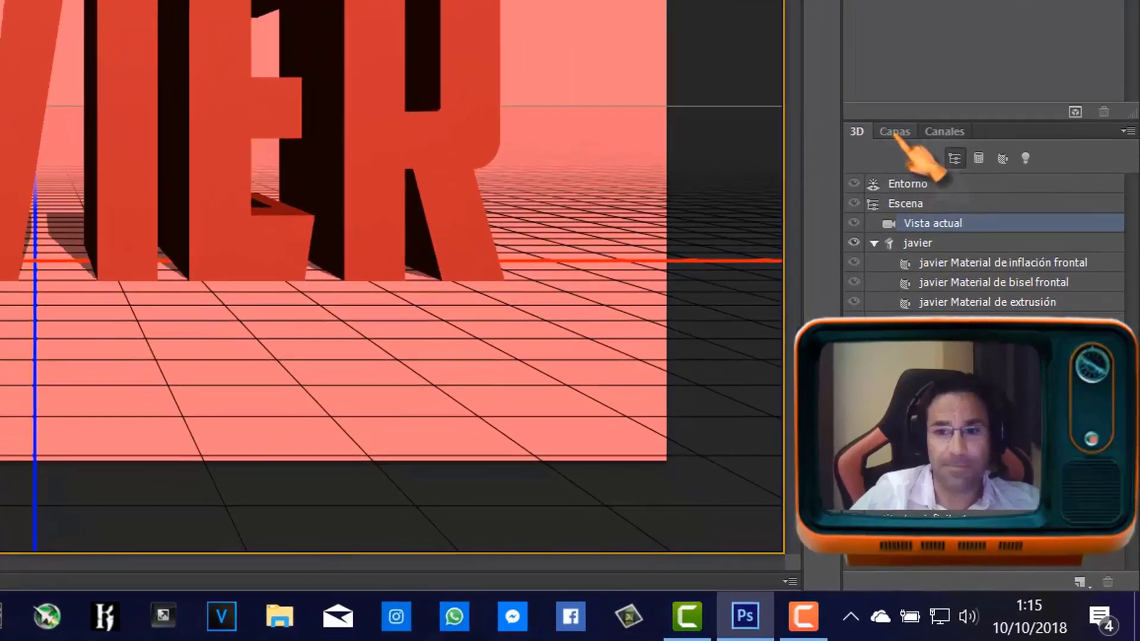
pyautogui.click(992, 335)
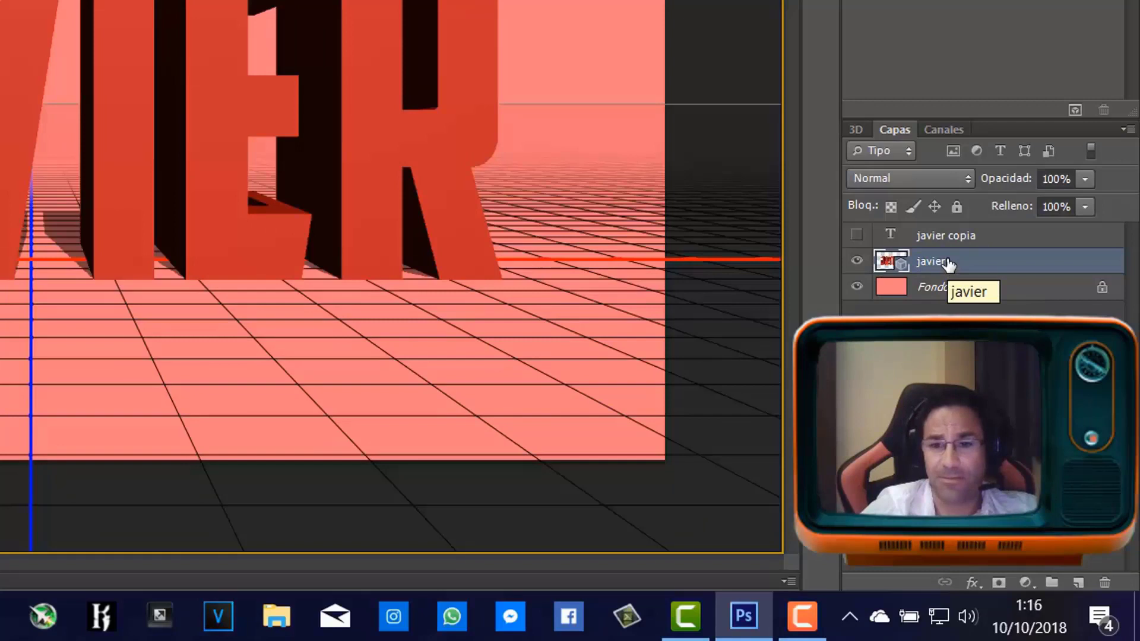
# - Convert the salmon Fondo background layer into a 3D Postal (postcard) layer
pyautogui.click(935, 300)
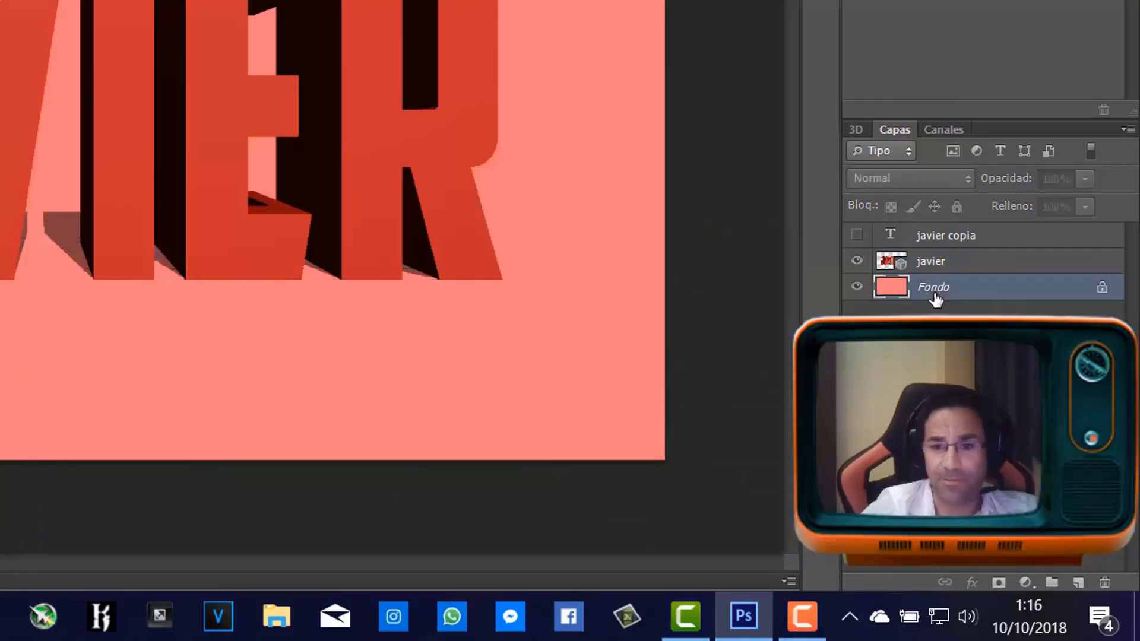
pyautogui.rightClick(935, 299)
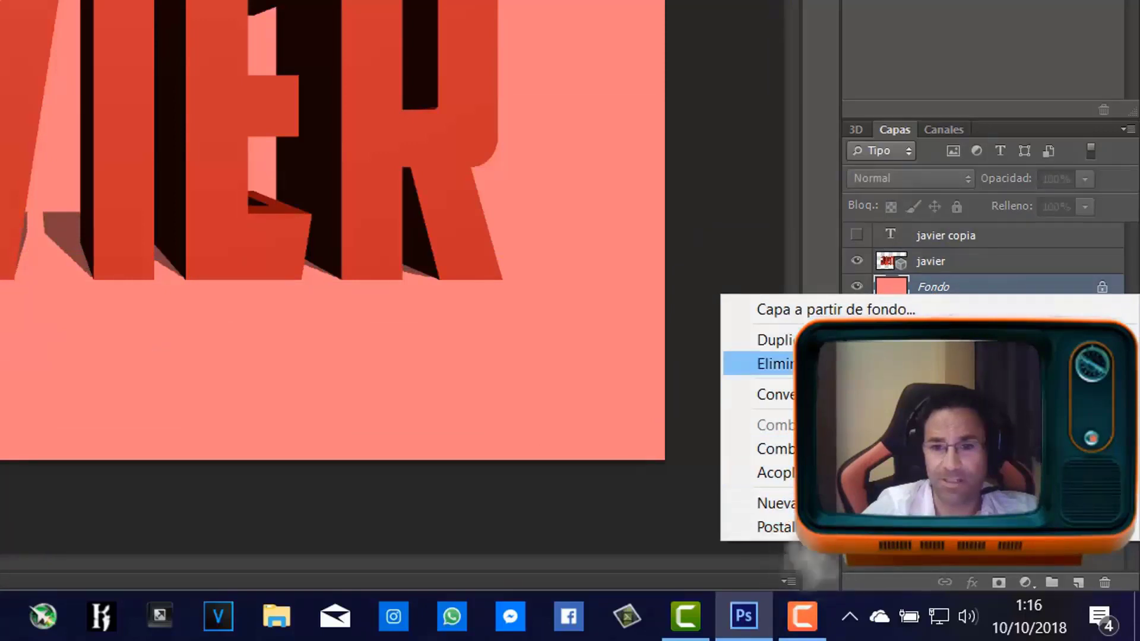
pyautogui.click(772, 528)
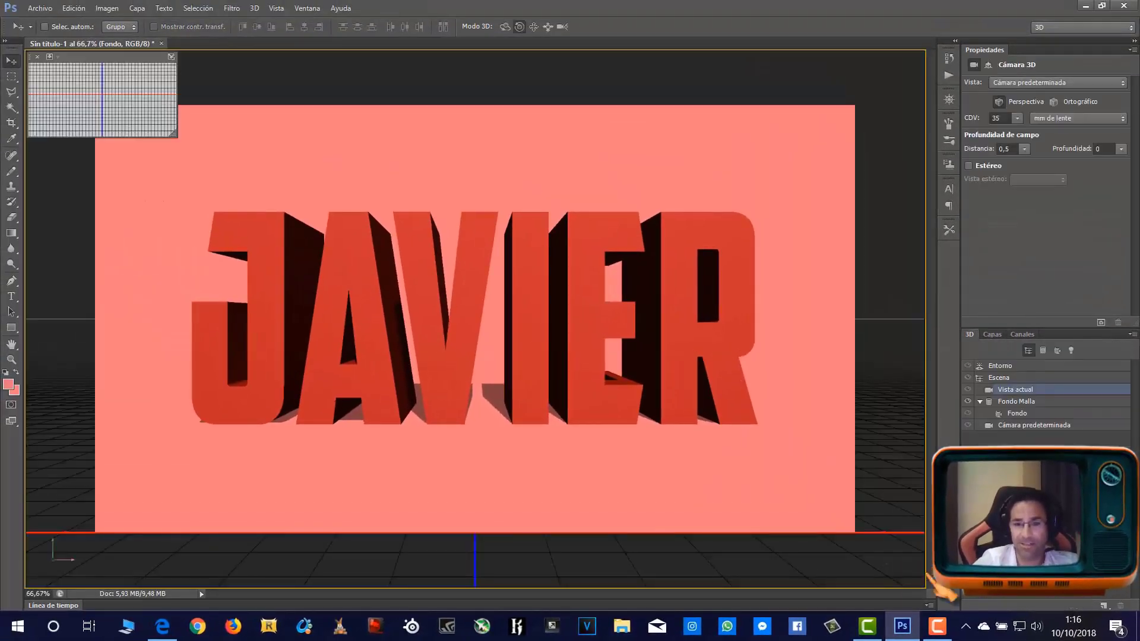
pyautogui.click(991, 334)
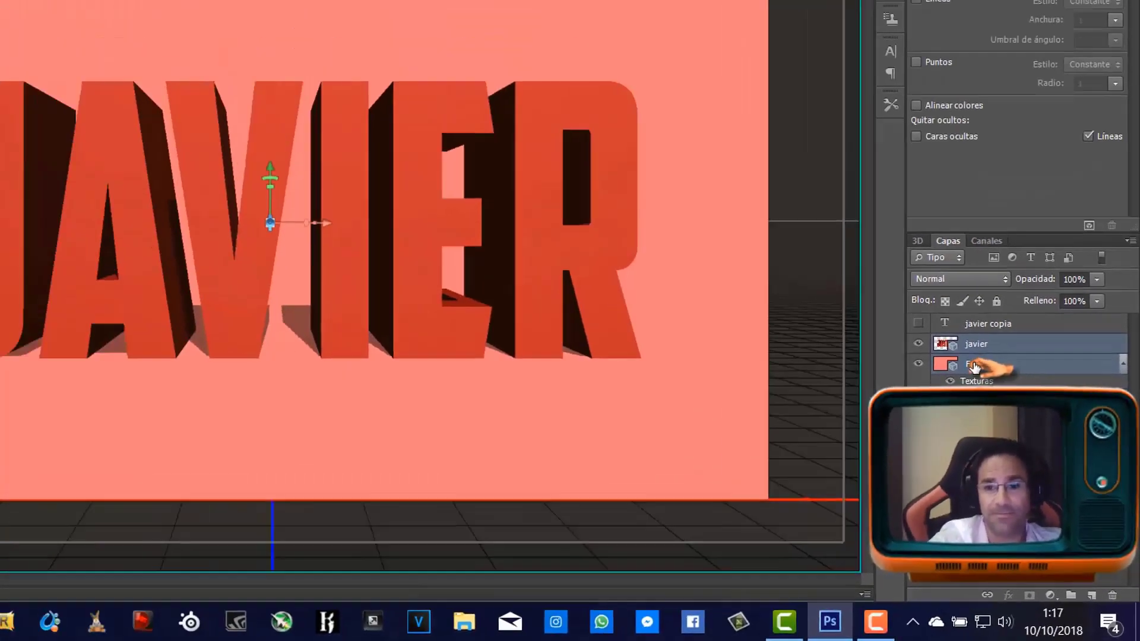
# - Merge javier and Fondo into one 3D scene with Ctrl+E and show its Entorno settings
pyautogui.hotkey('ctrl', 'e')
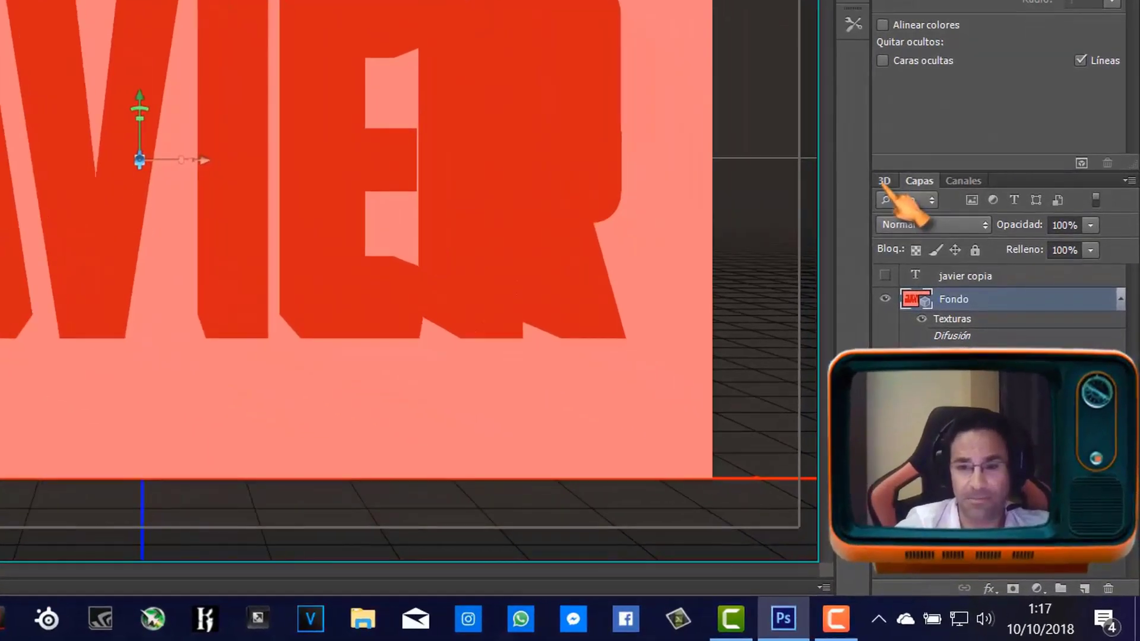
pyautogui.click(968, 335)
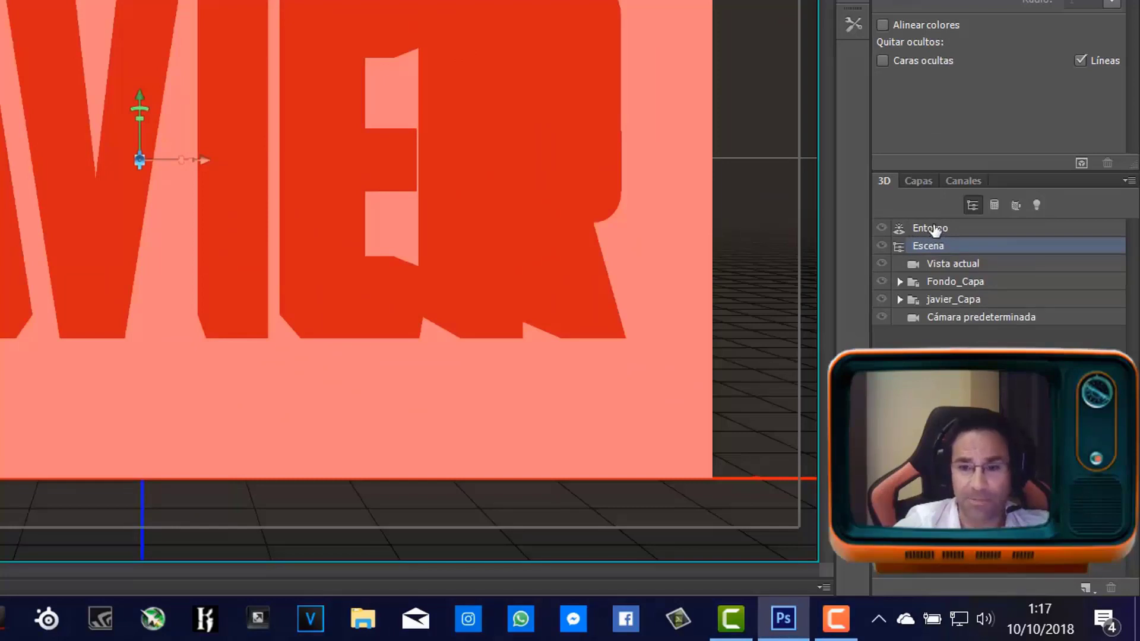
pyautogui.click(930, 228)
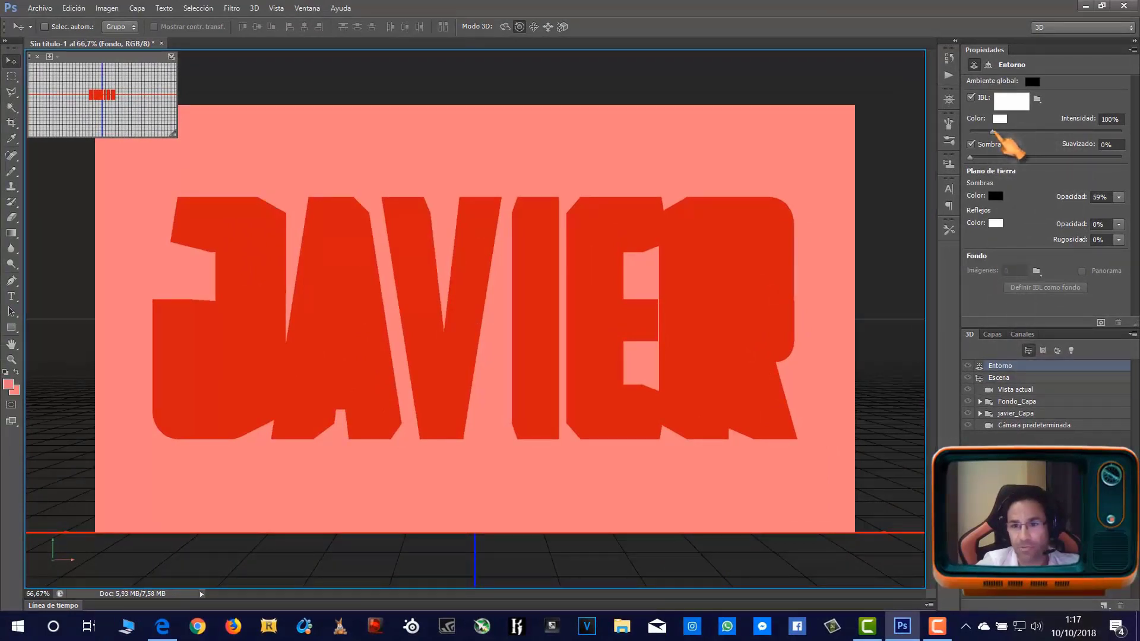
# - Set Entorno IBL intensity to 150% and shadow softening (Suavizado) to 25%
pyautogui.moveTo(991, 131); pyautogui.dragTo(1001, 132)
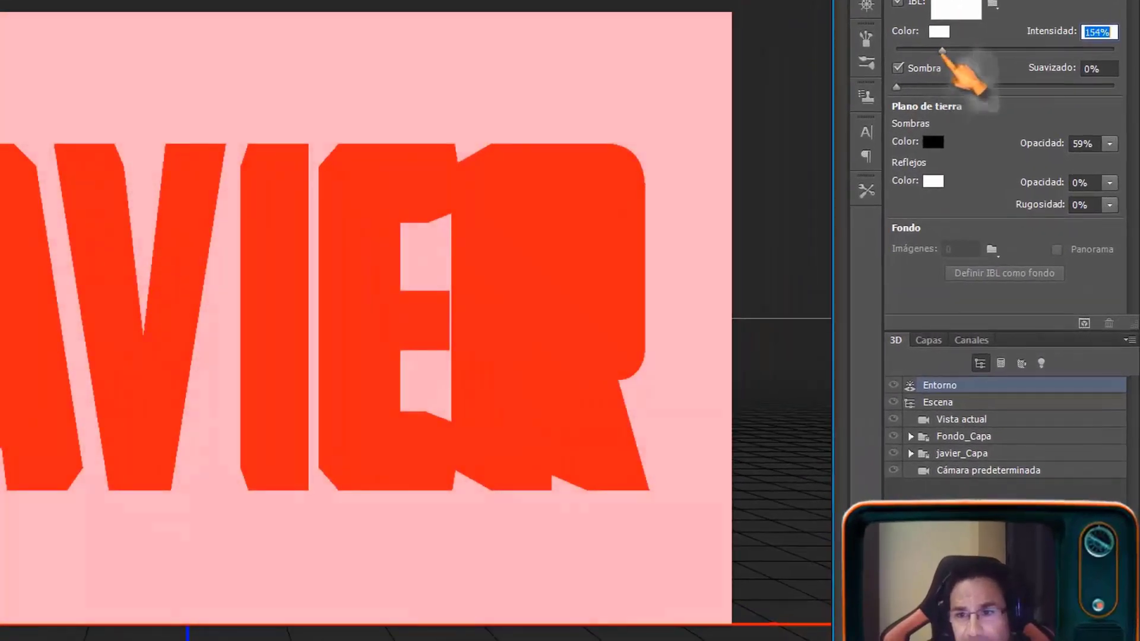
pyautogui.moveTo(941, 51); pyautogui.dragTo(941, 51)
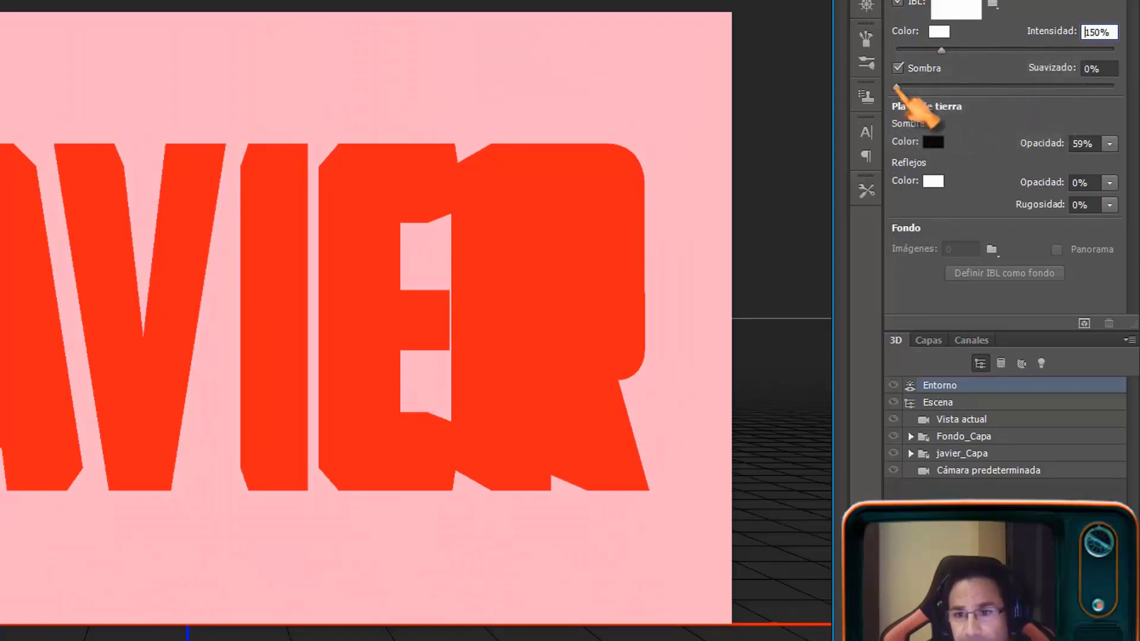
pyautogui.moveTo(897, 87); pyautogui.dragTo(952, 88)
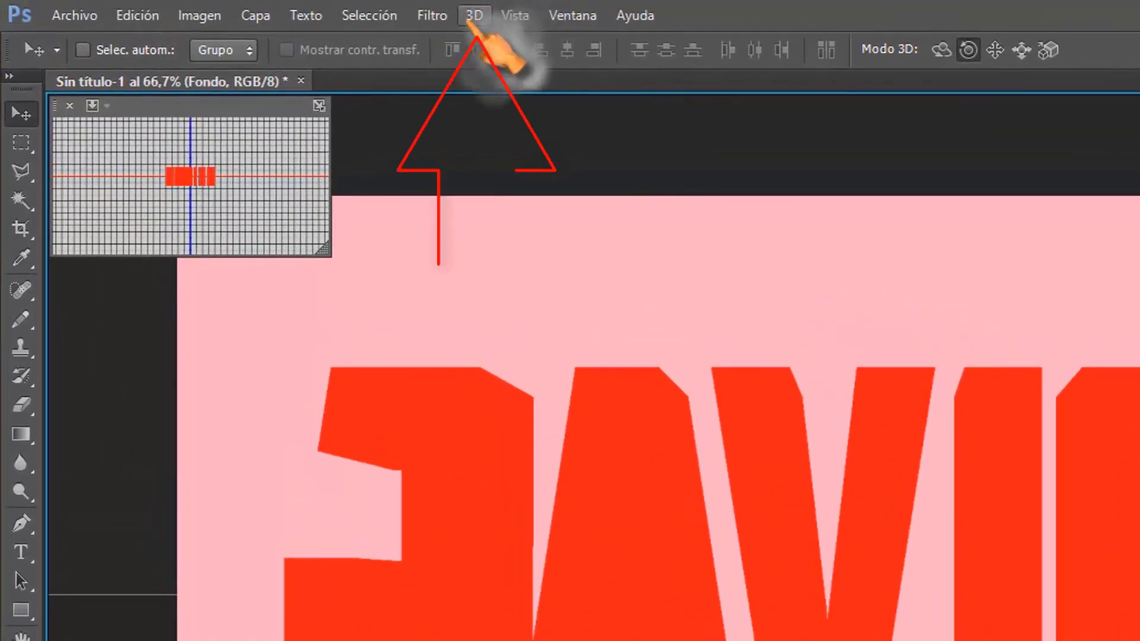
# - Render the 3D scene with 3D > Interpretar until the soft-shadowed JAVIER render finishes
pyautogui.click(473, 16)
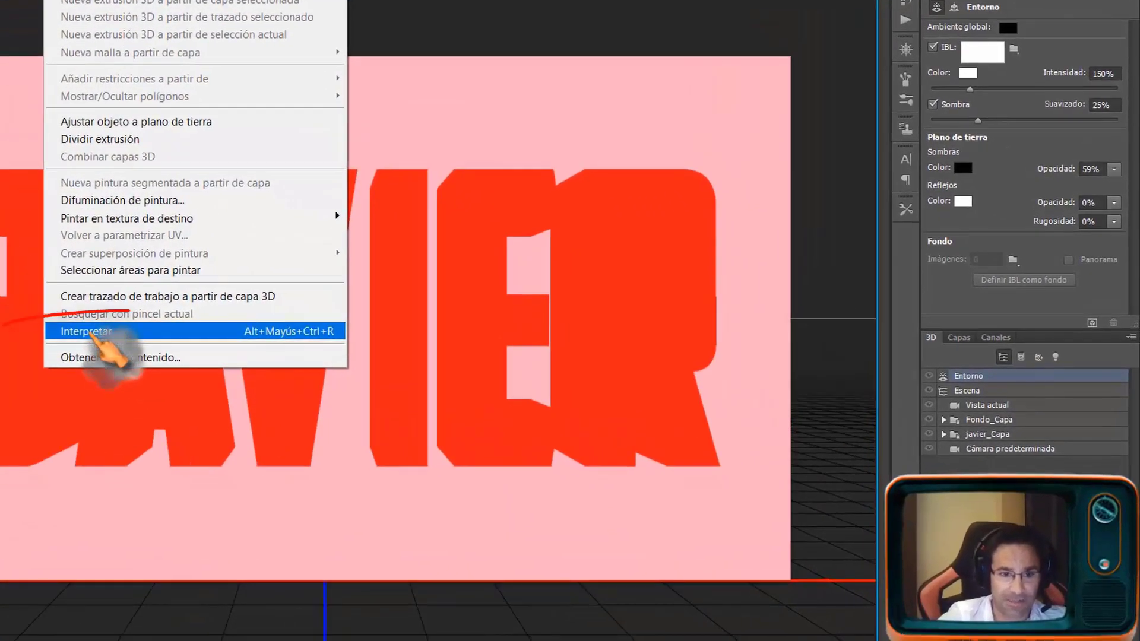
pyautogui.click(92, 332)
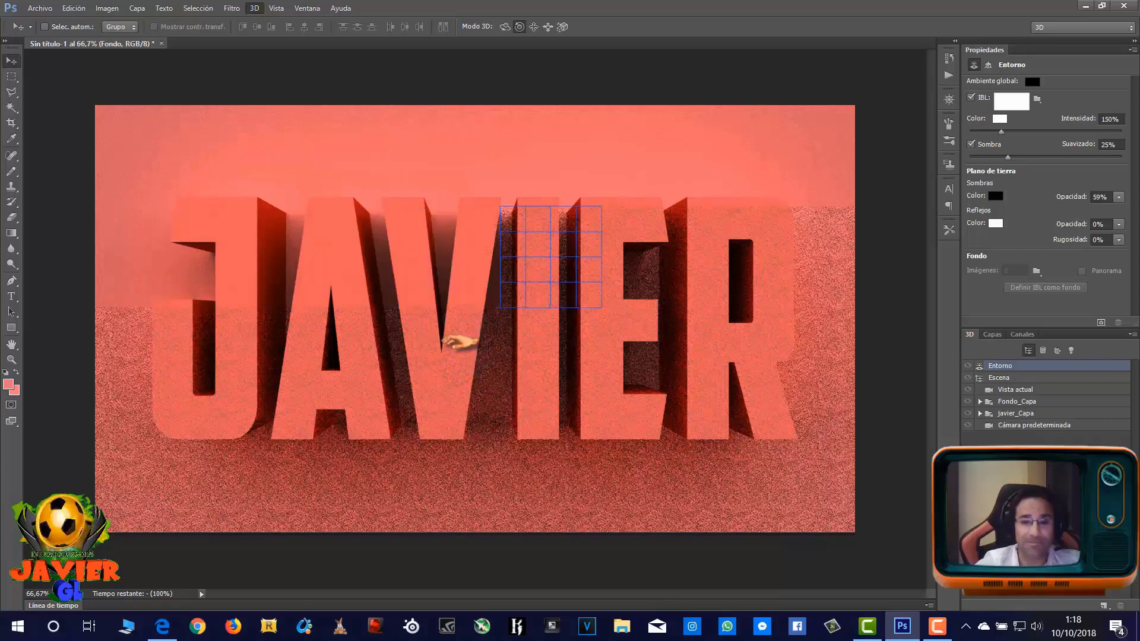
pyautogui.click(937, 626)
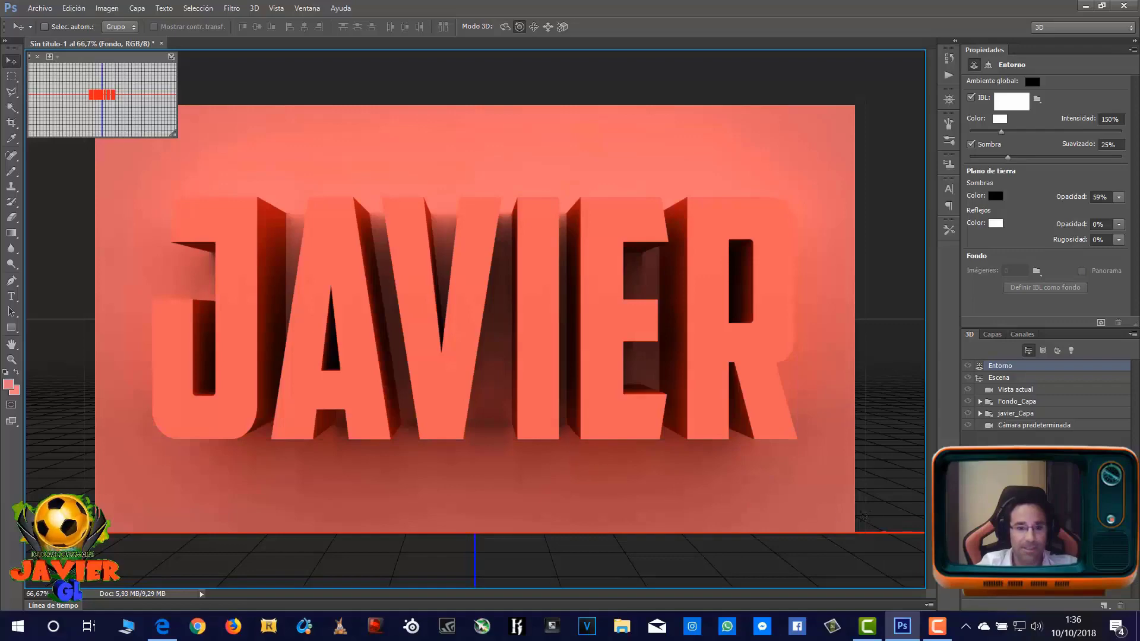
# - Make the javier copia text layer visible and select it
pyautogui.click(991, 335)
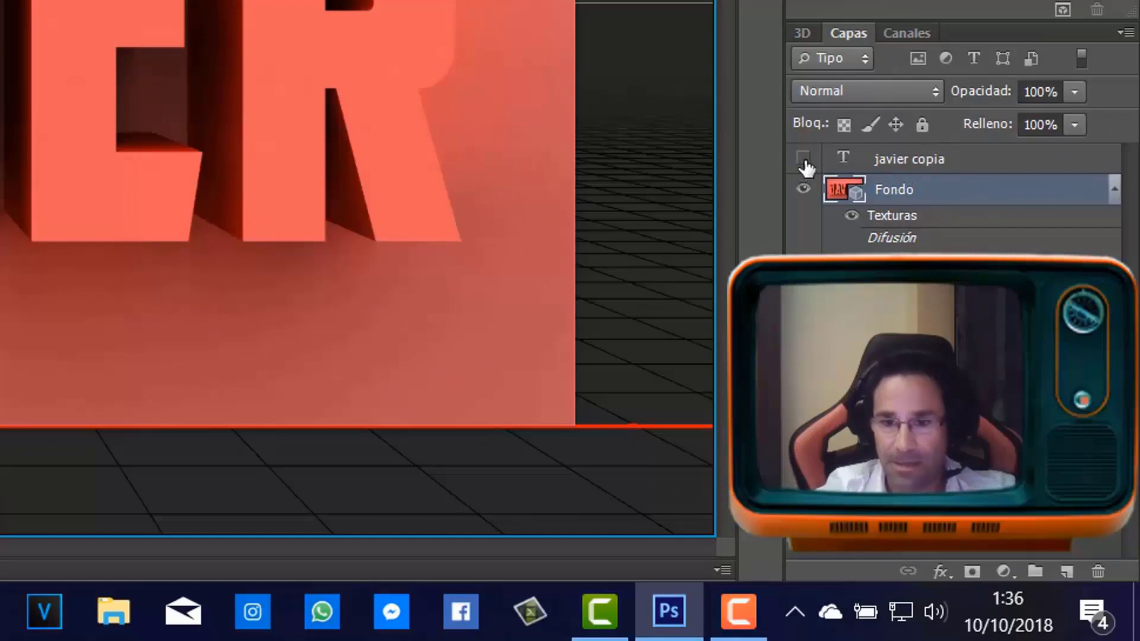
pyautogui.click(804, 159)
pyautogui.click(917, 168)
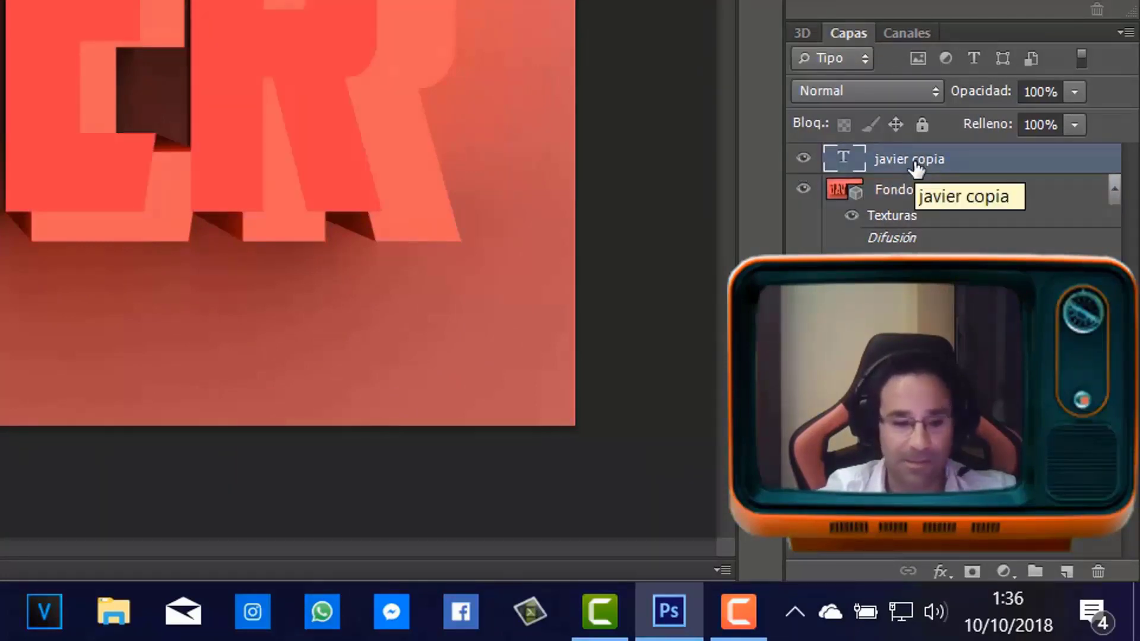
# - Free-transform the javier copia text to about 98% width over the 3D letters and commit
pyautogui.hotkey('ctrl', 't')
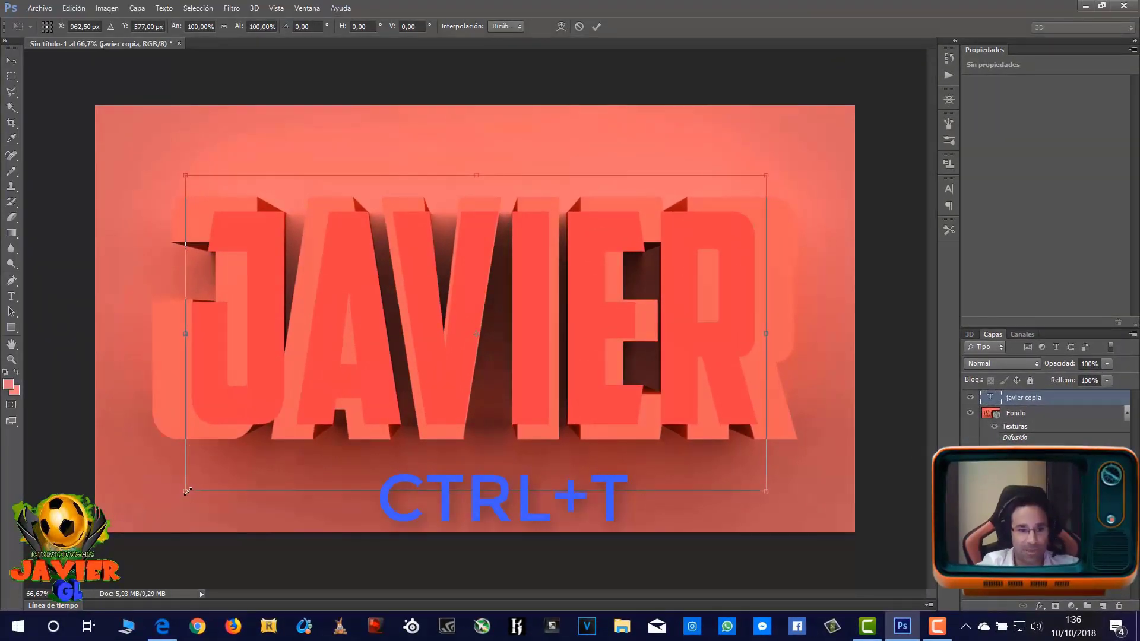
pyautogui.moveTo(187, 491); pyautogui.dragTo(142, 500)
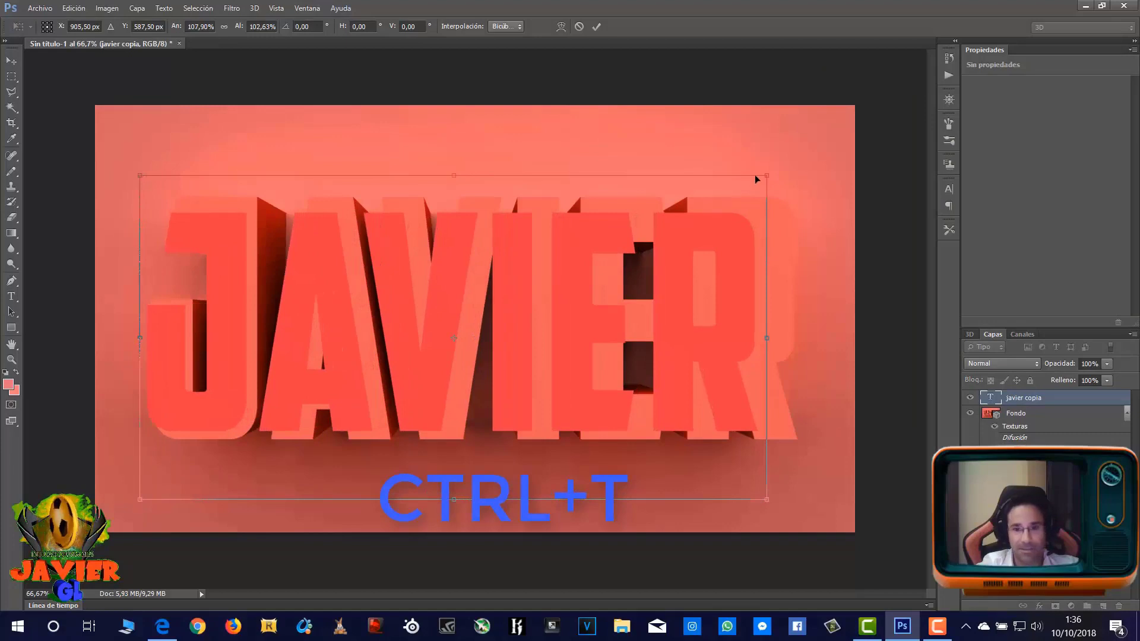
pyautogui.moveTo(768, 176); pyautogui.dragTo(807, 156)
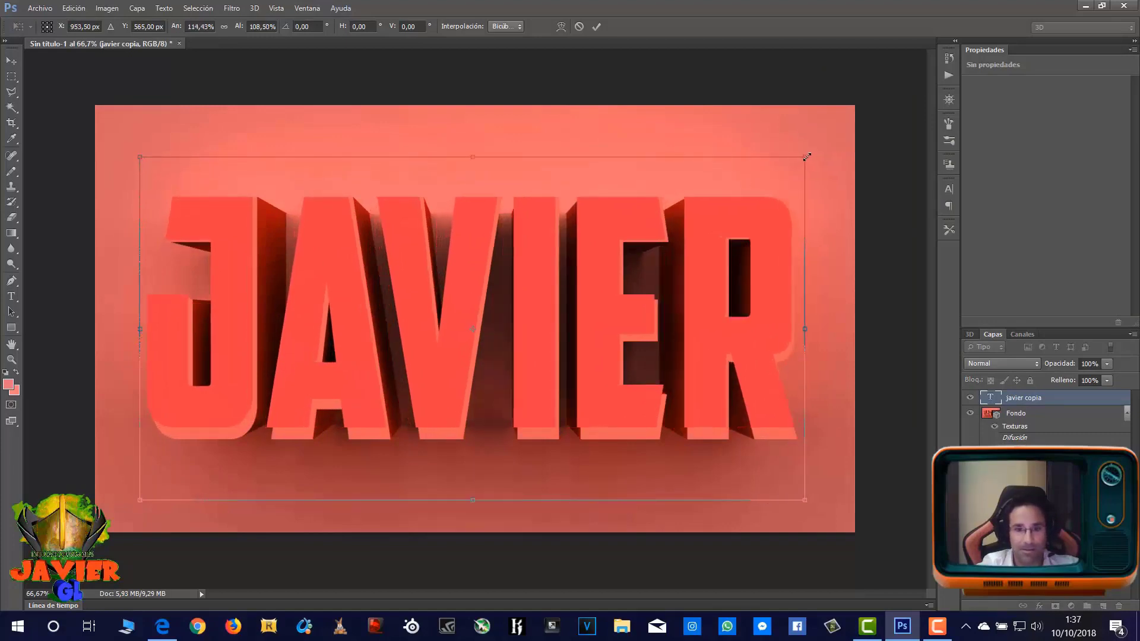
pyautogui.moveTo(474, 500); pyautogui.dragTo(479, 514)
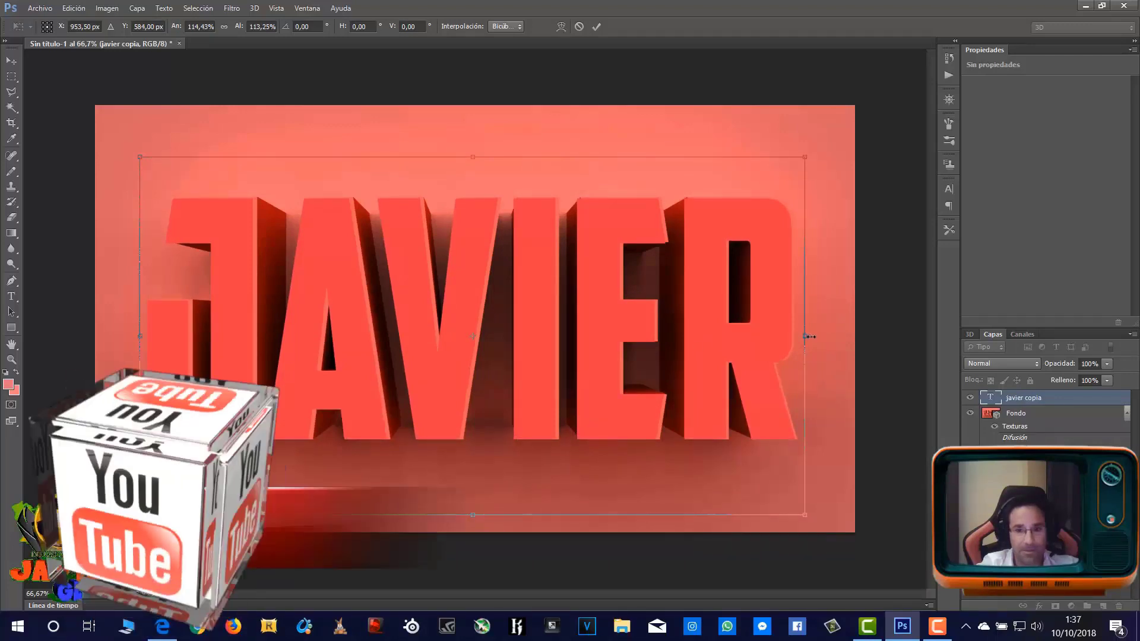
pyautogui.moveTo(807, 336); pyautogui.dragTo(810, 337)
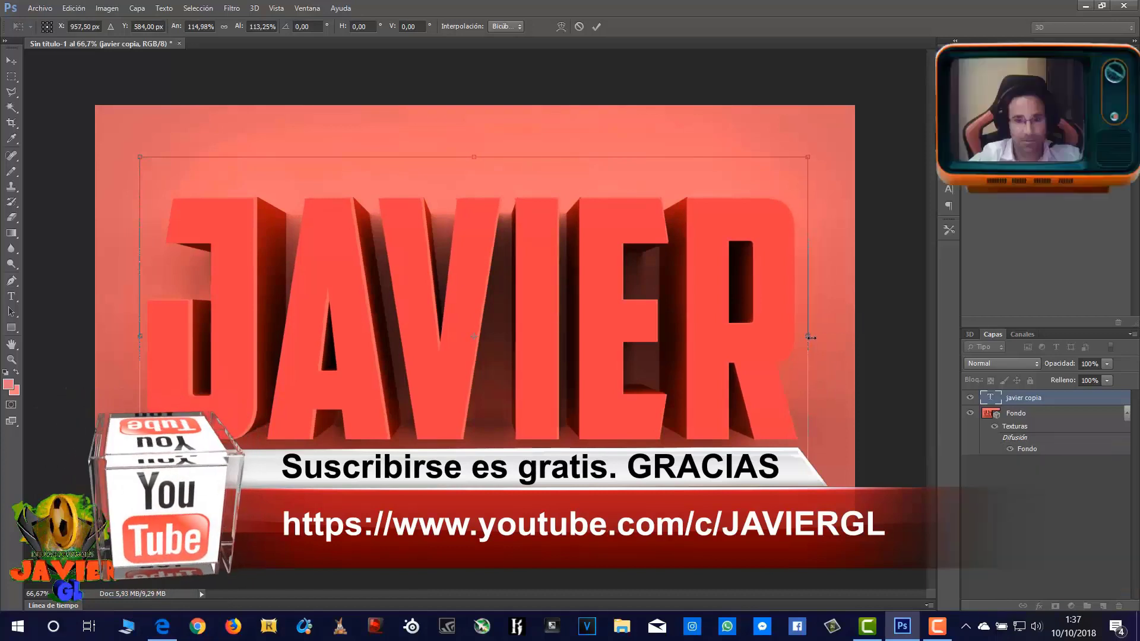
pyautogui.hotkey('ctrl', 'z')
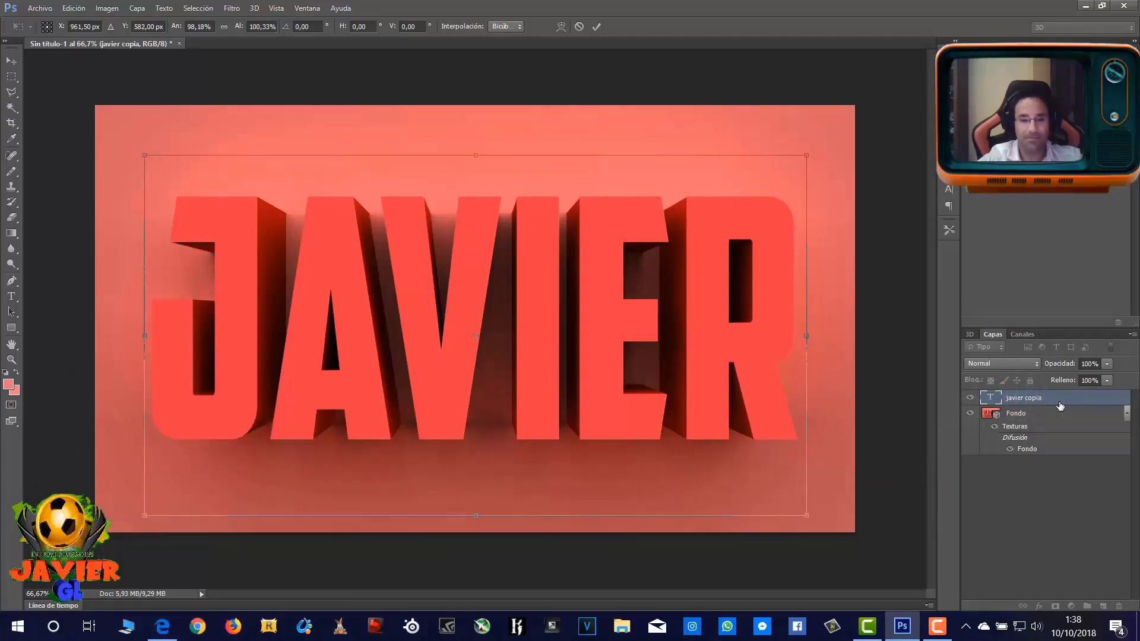
pyautogui.press('Return')
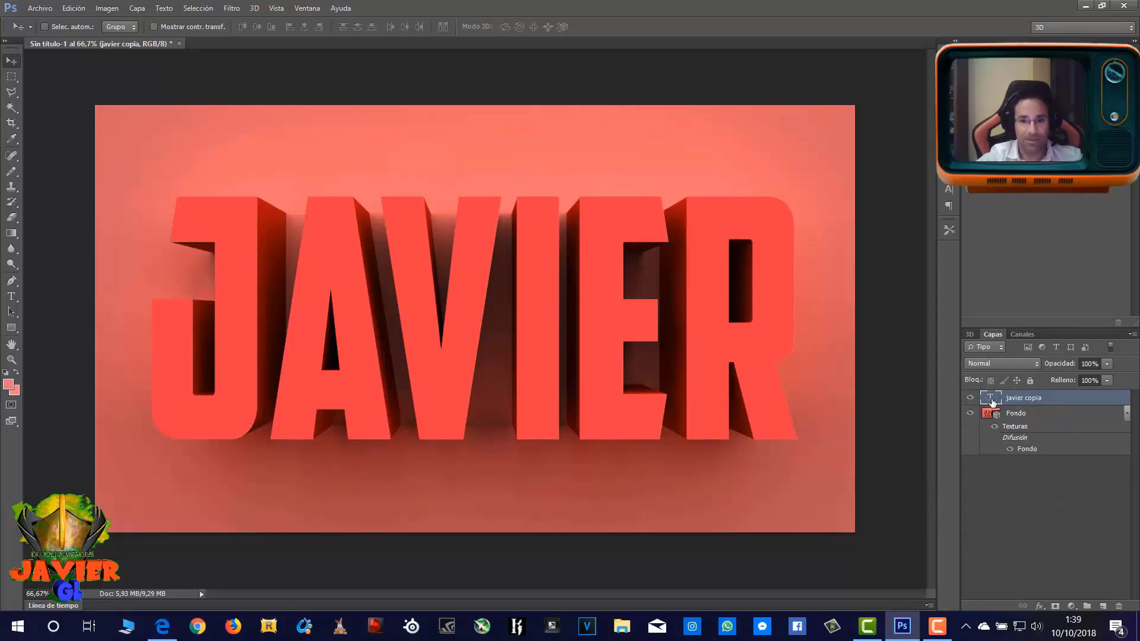
# - In Blending Options, enable Gradient Overlay with 88% opacity, -90° angle and 76% scale
pyautogui.rightClick(1016, 401)
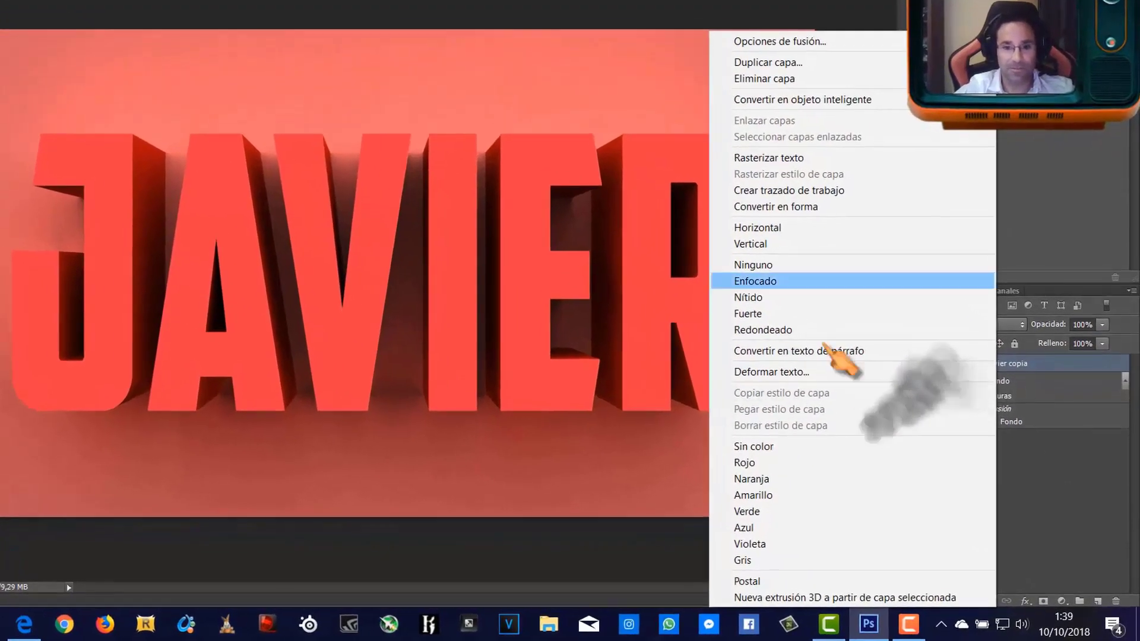
pyautogui.click(798, 115)
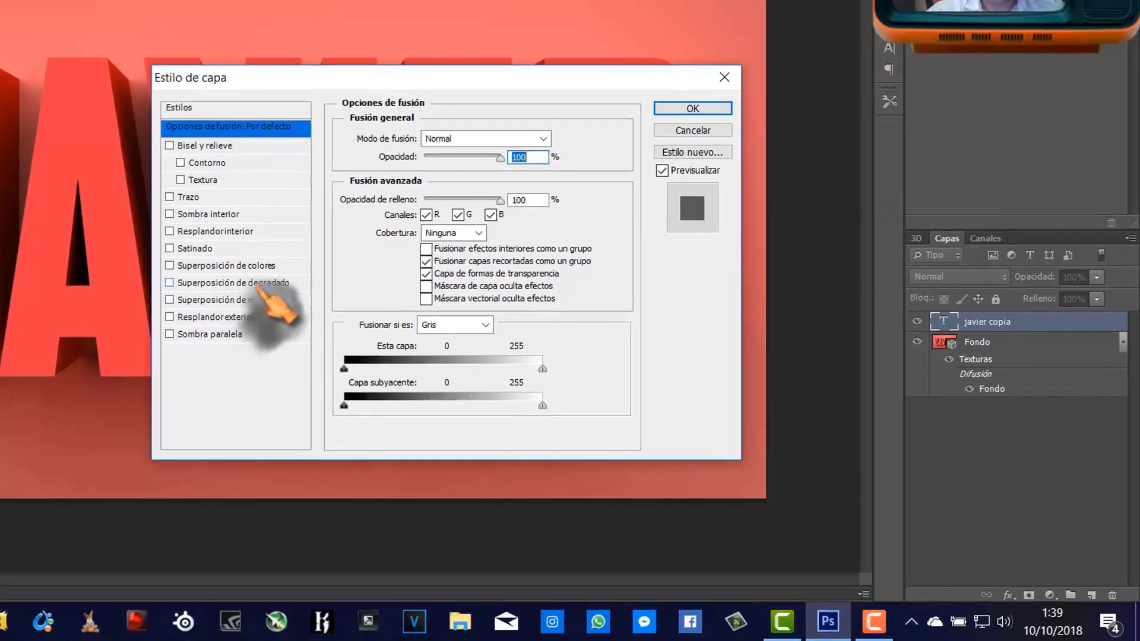
pyautogui.click(228, 288)
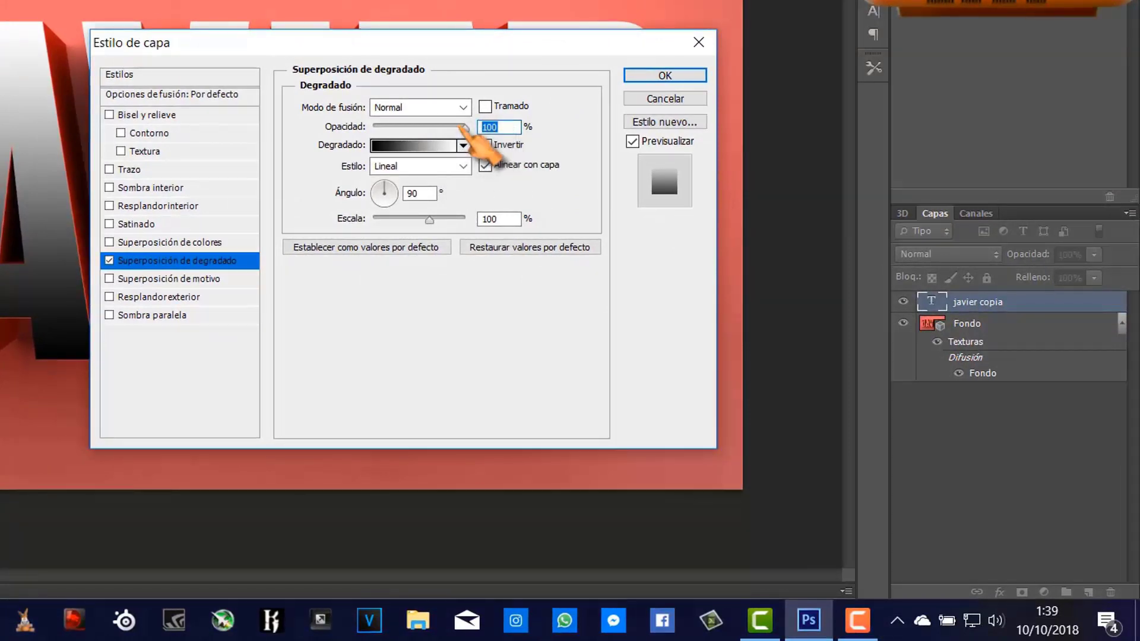
pyautogui.write('88')
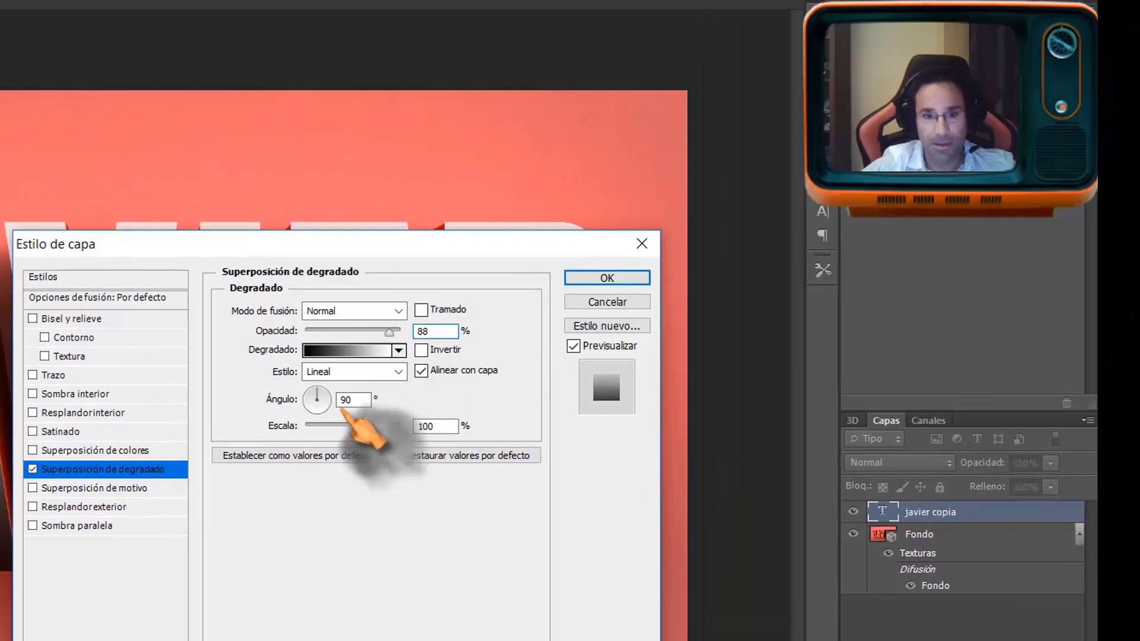
pyautogui.click(342, 400)
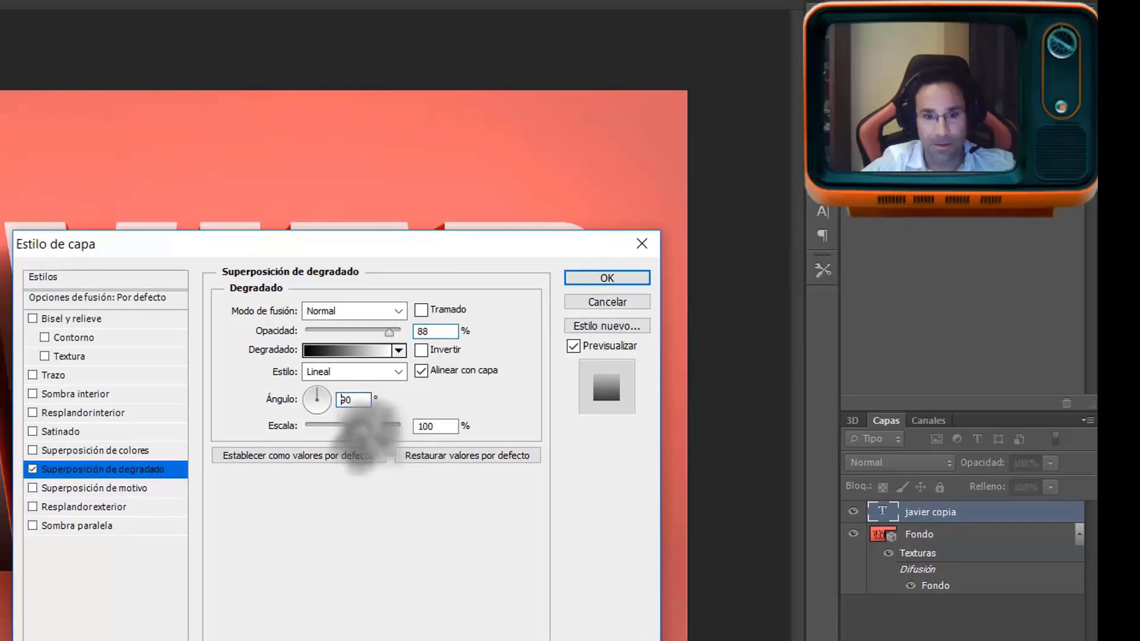
pyautogui.write('-')
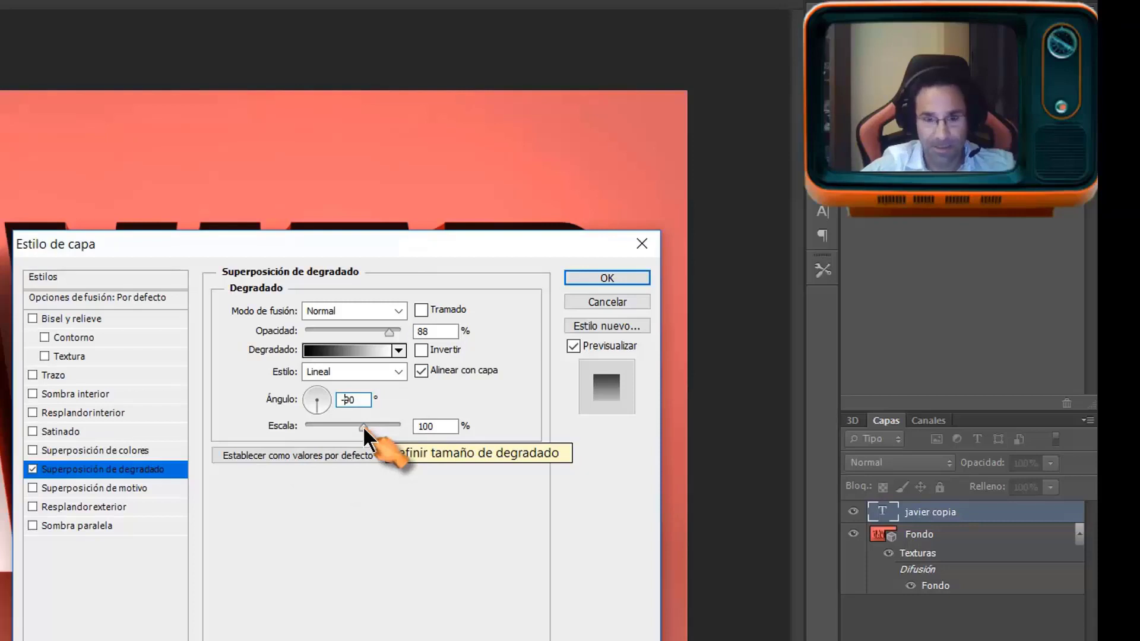
pyautogui.moveTo(363, 426); pyautogui.dragTo(346, 422)
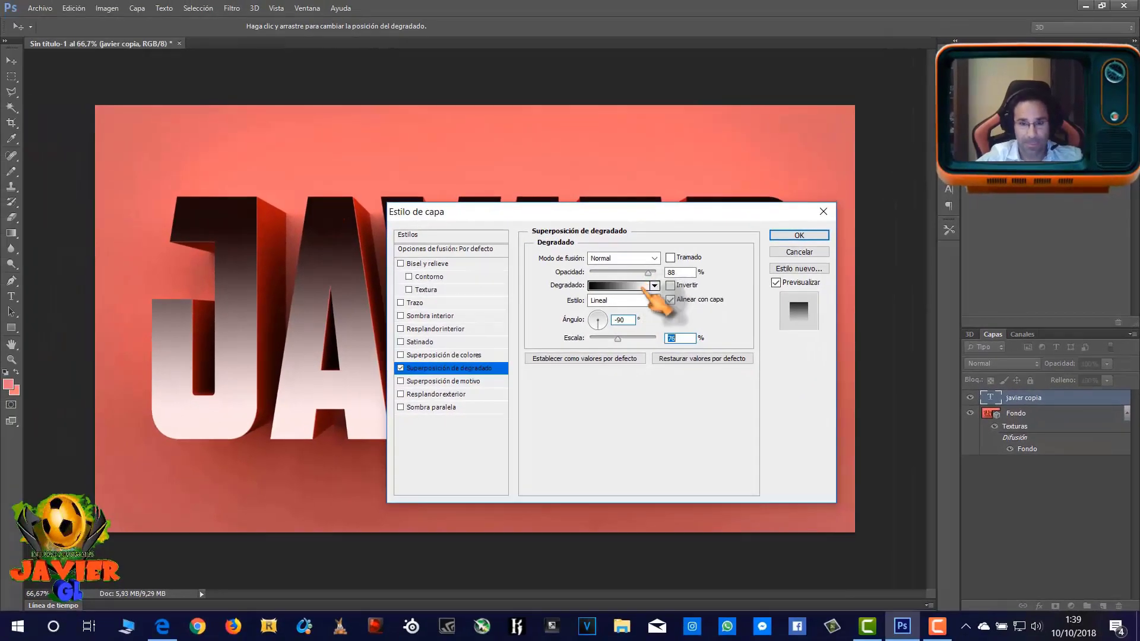
pyautogui.click(642, 287)
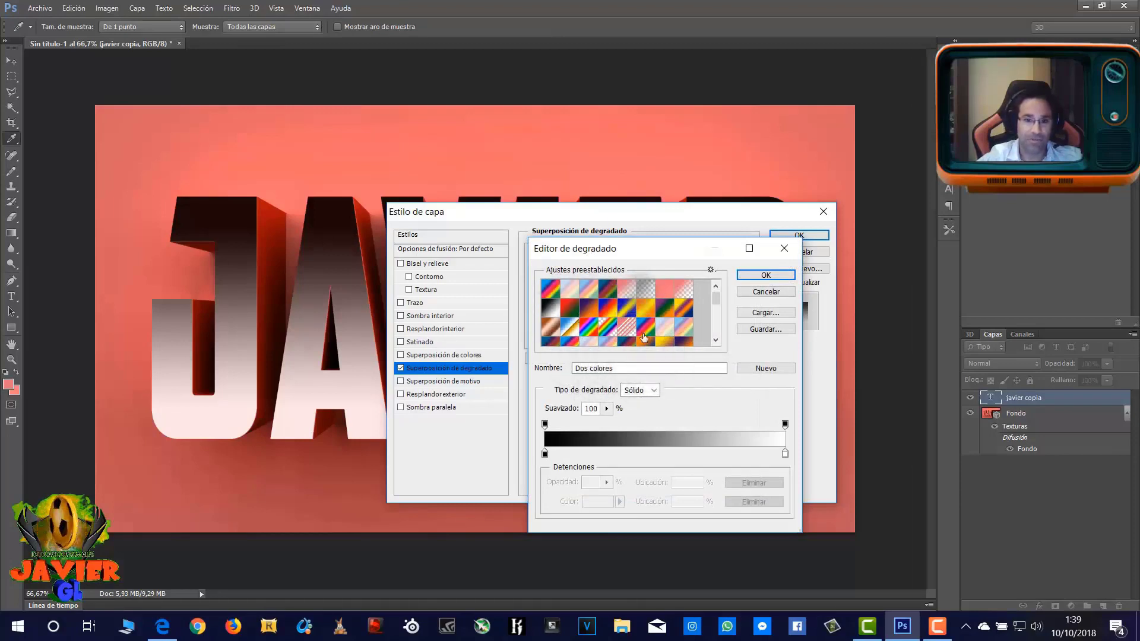
# - Change the gradient's right stop colour to red ff102c
pyautogui.scroll(-2, 722, 301)
pyautogui.scroll(-2, 733, 314)
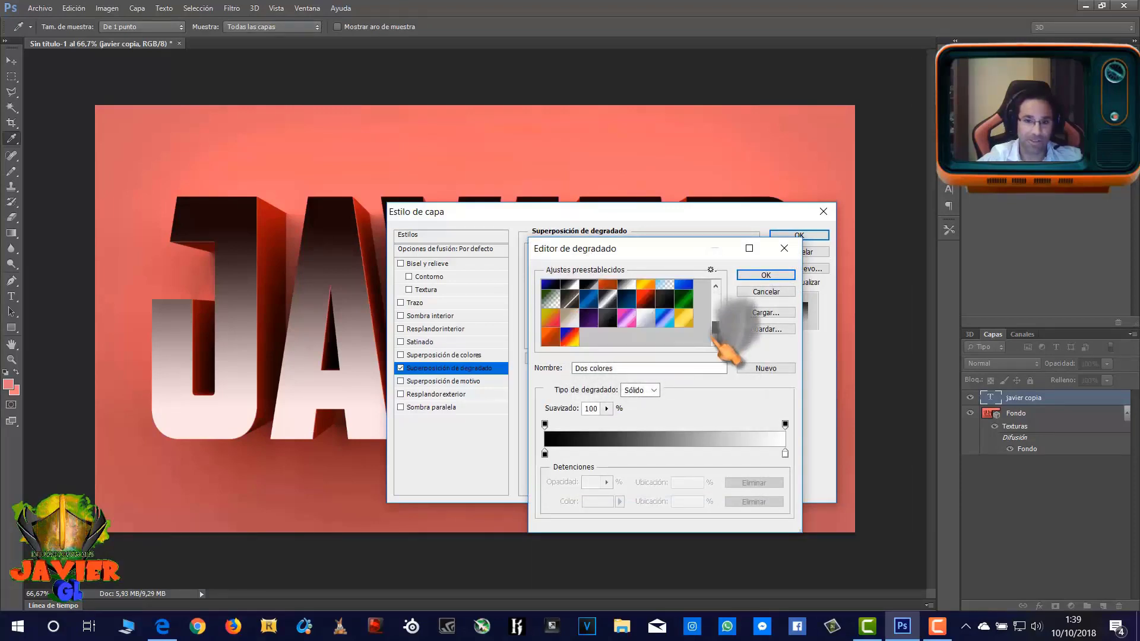
pyautogui.scroll(-2, 716, 319)
pyautogui.moveTo(717, 318); pyautogui.dragTo(725, 305)
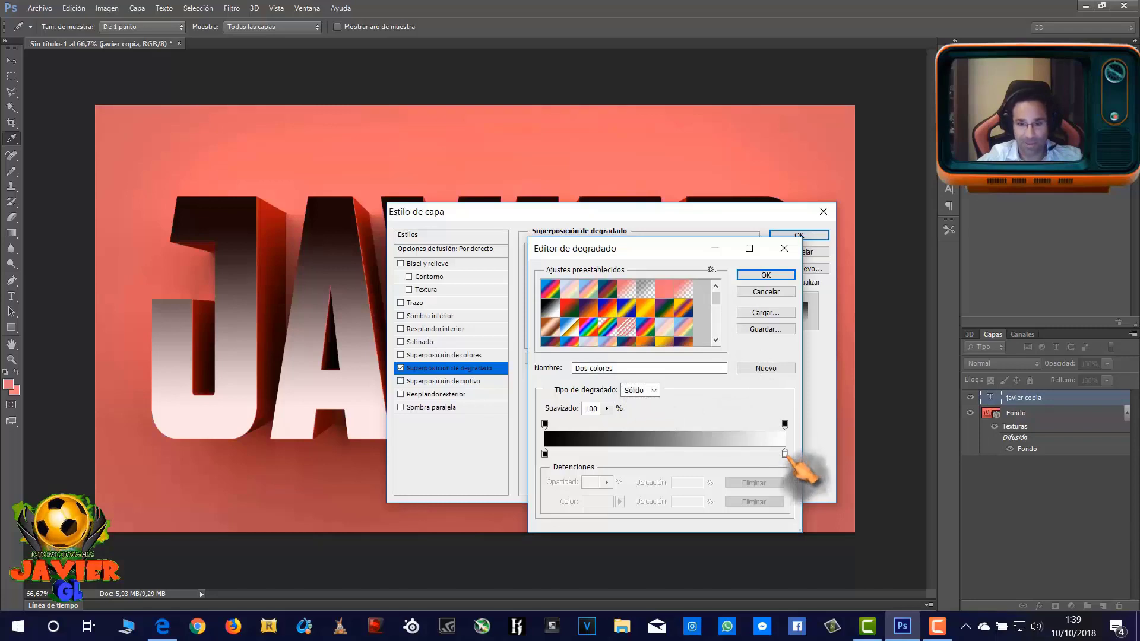
pyautogui.doubleClick(785, 454)
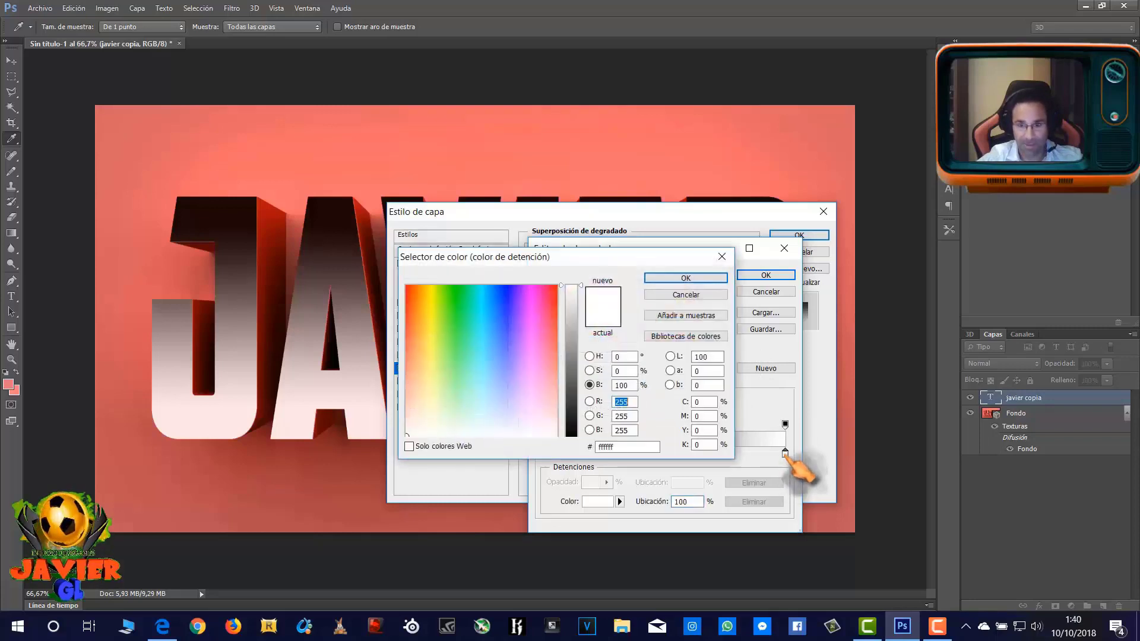
pyautogui.moveTo(530, 260)
pyautogui.mouseDown()
pyautogui.moveTo(554, 226)
pyautogui.moveTo(509, 285)
pyautogui.mouseUp()
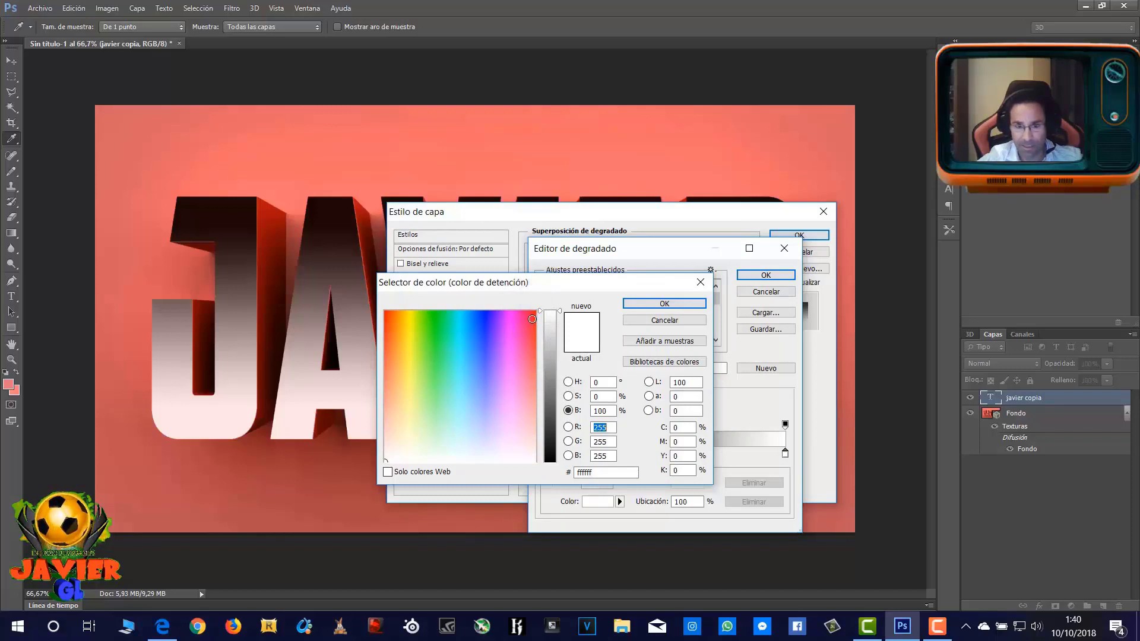
pyautogui.click(533, 321)
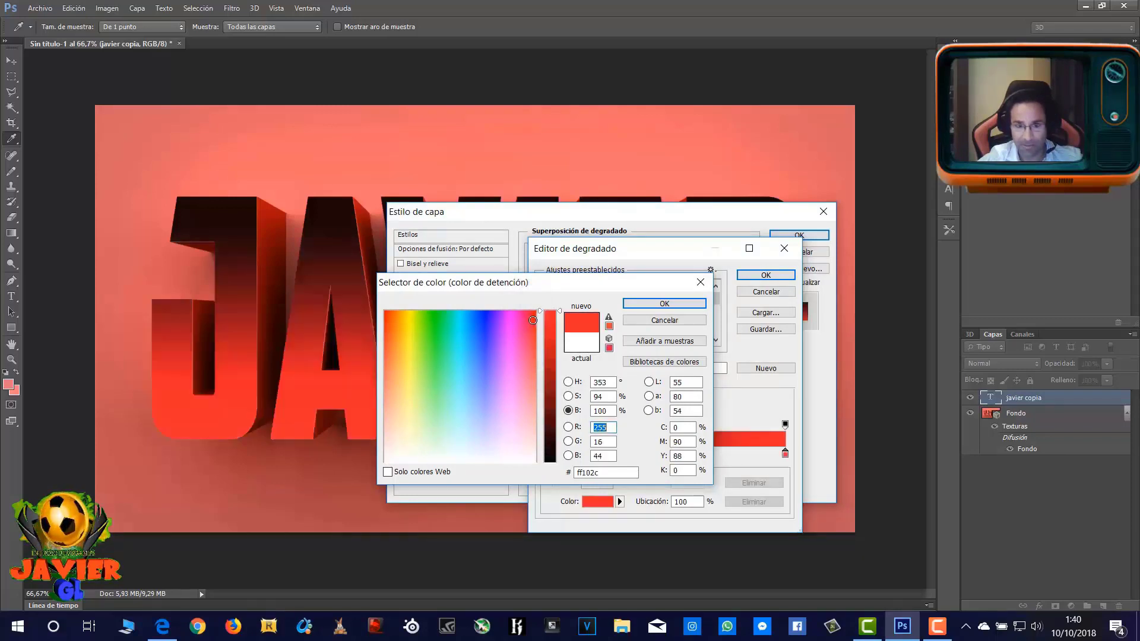
pyautogui.click(665, 303)
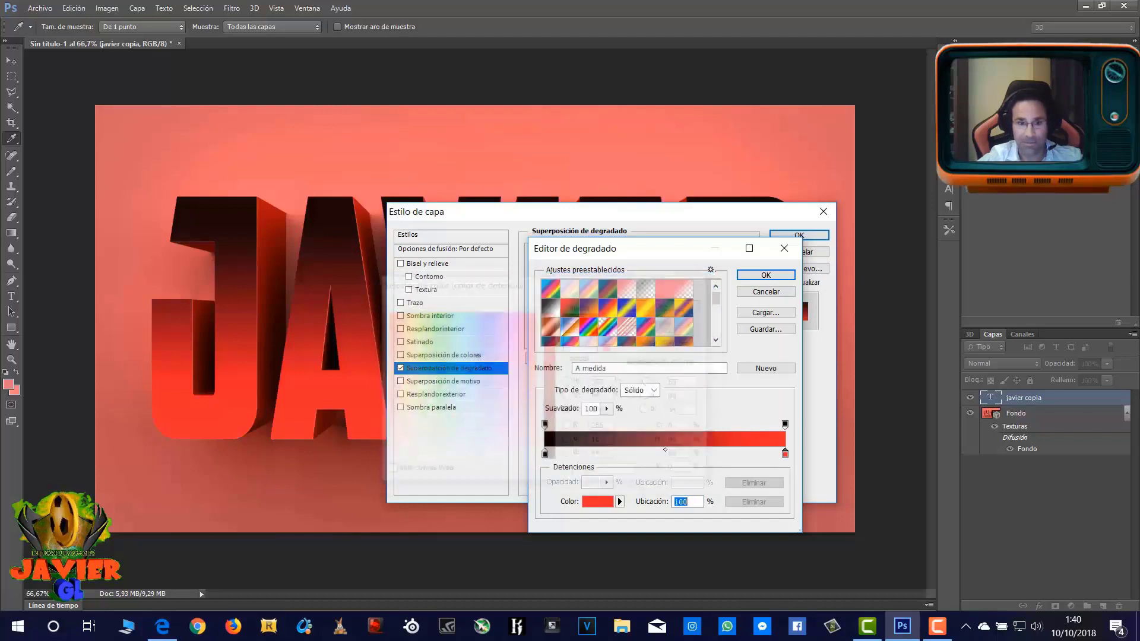
# - Accept the black-to-red gradient and set the overlay blend mode to Superponer
pyautogui.click(766, 275)
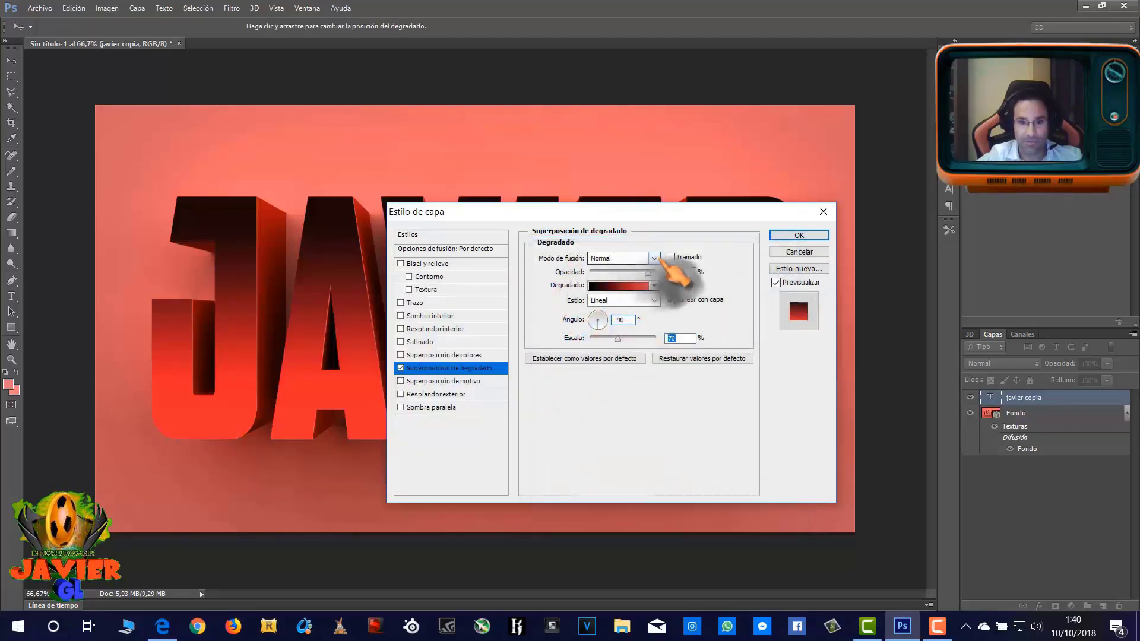
pyautogui.click(654, 259)
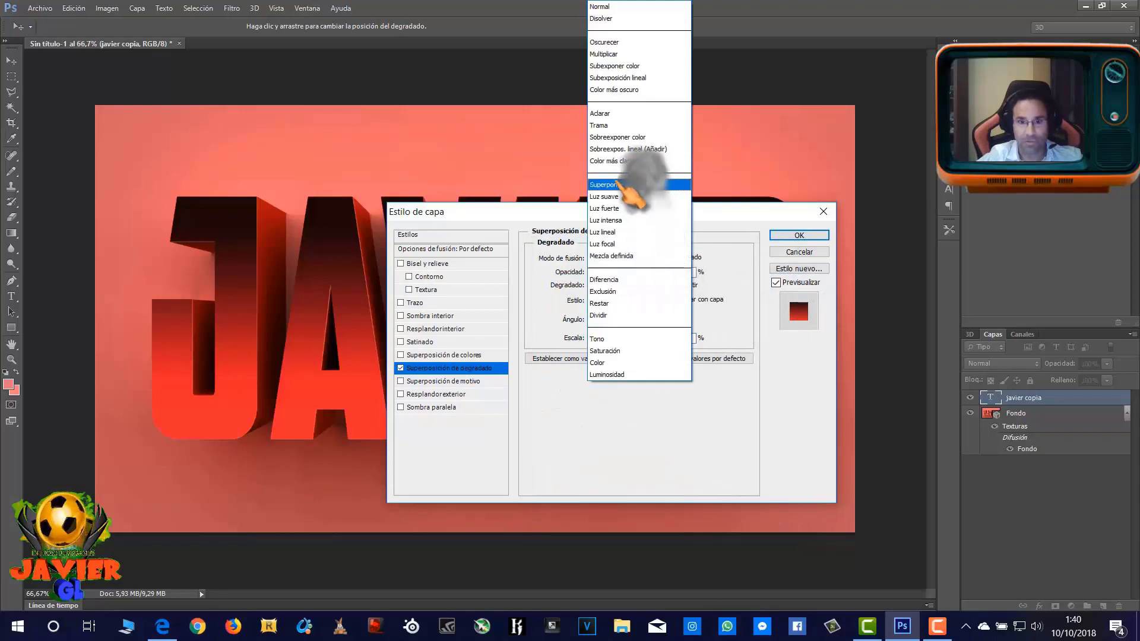
pyautogui.click(624, 188)
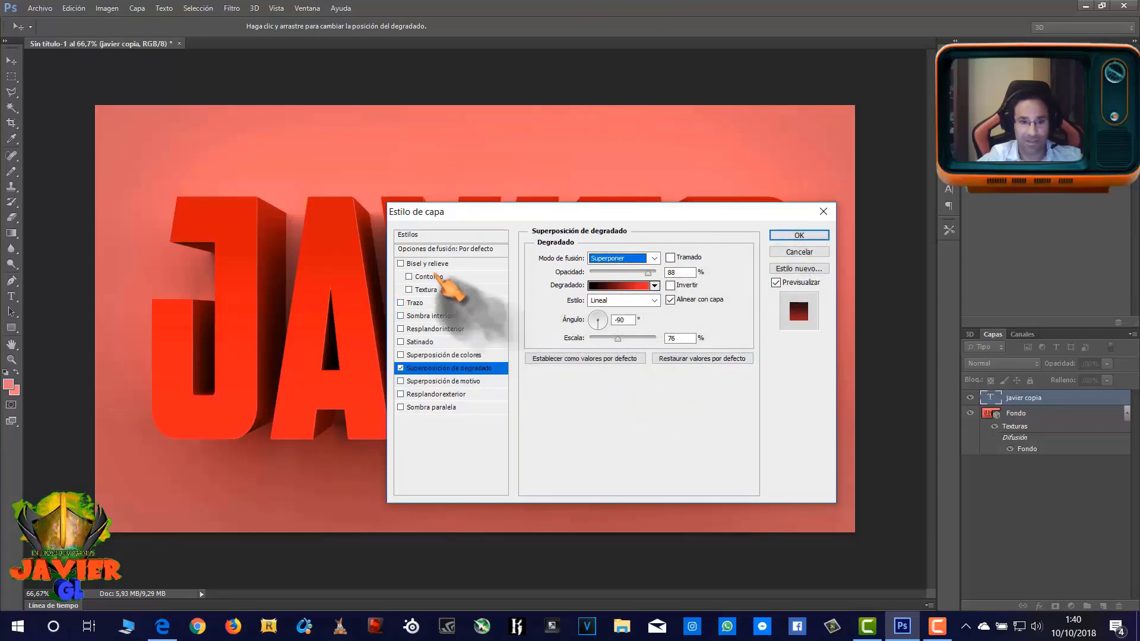
# - Add Bisel y relieve with 256% depth, 5 px size, 105° angle and 100% highlight opacity
pyautogui.click(423, 263)
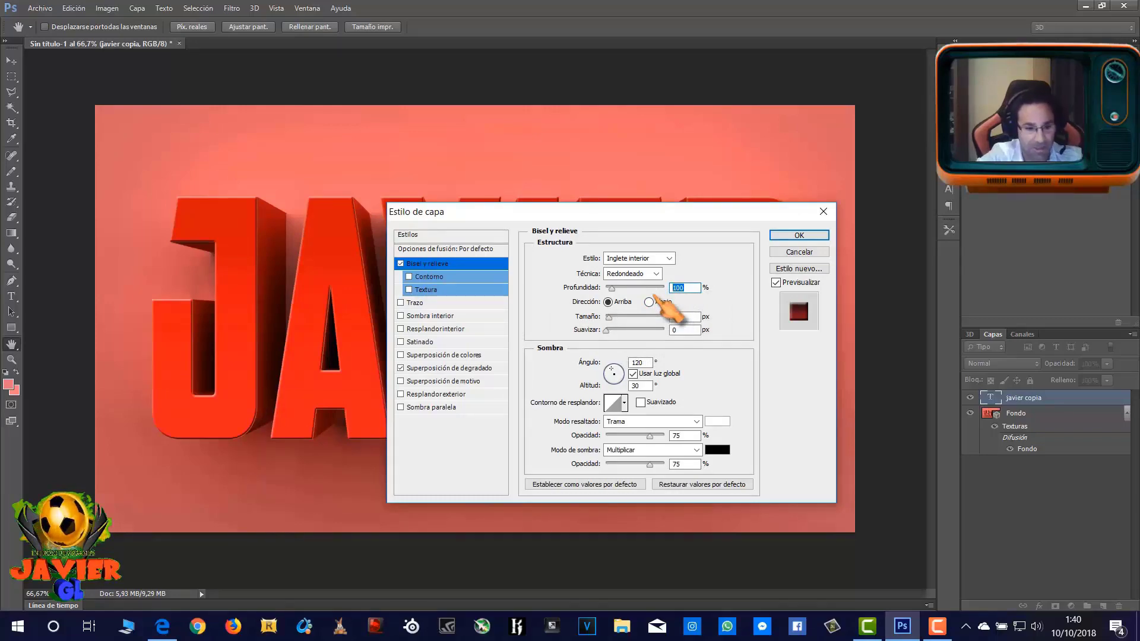
pyautogui.write('256')
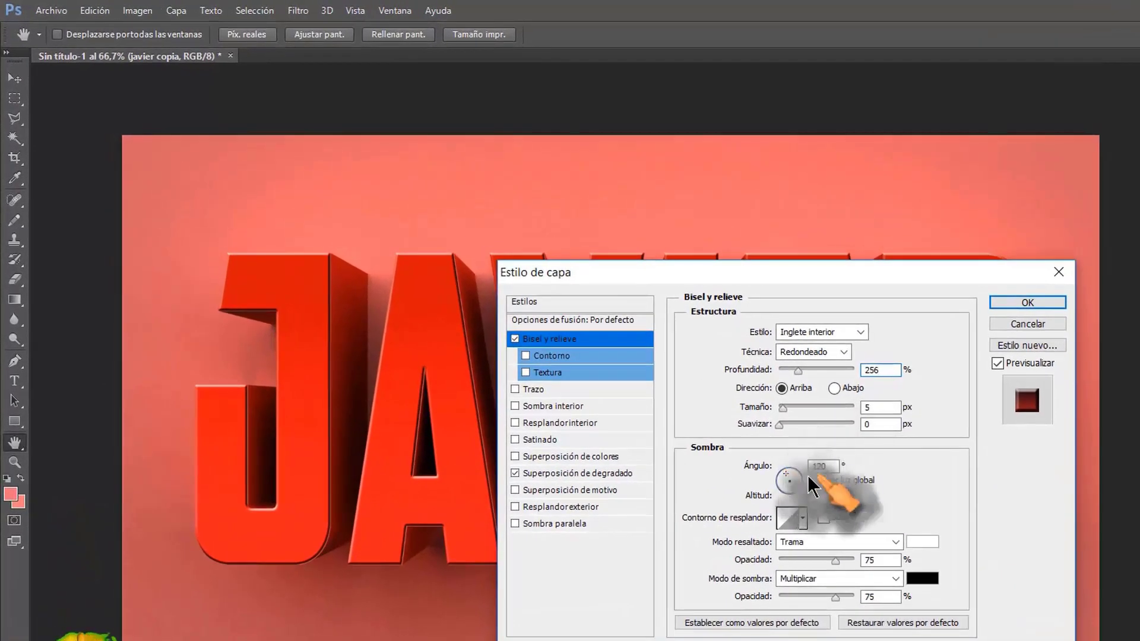
pyautogui.click(822, 466)
pyautogui.write('10')
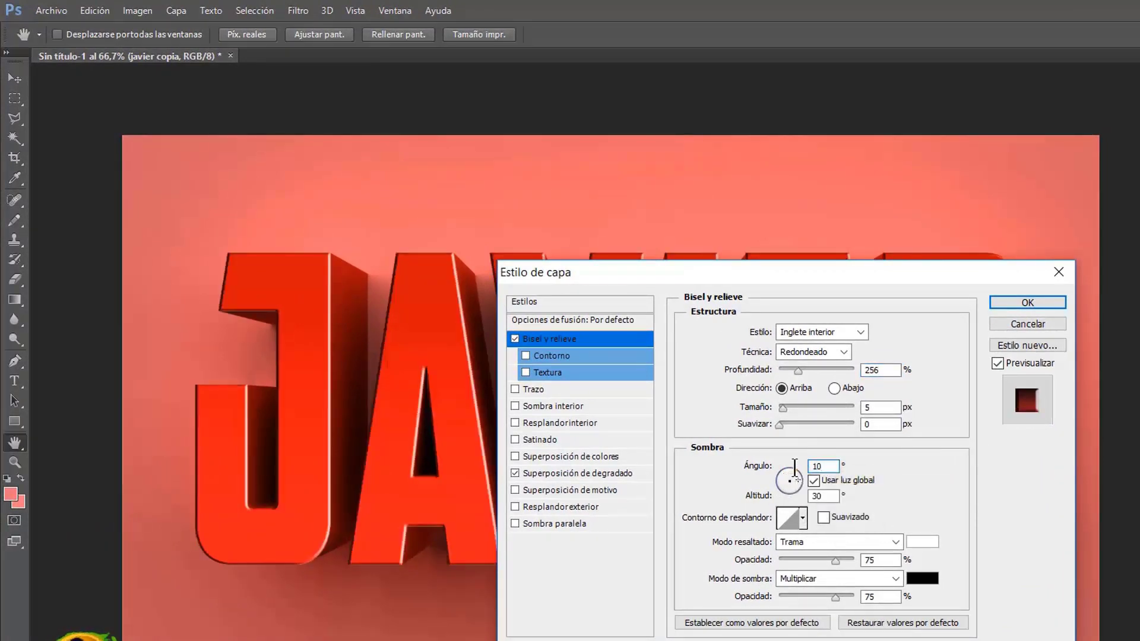
pyautogui.write('5')
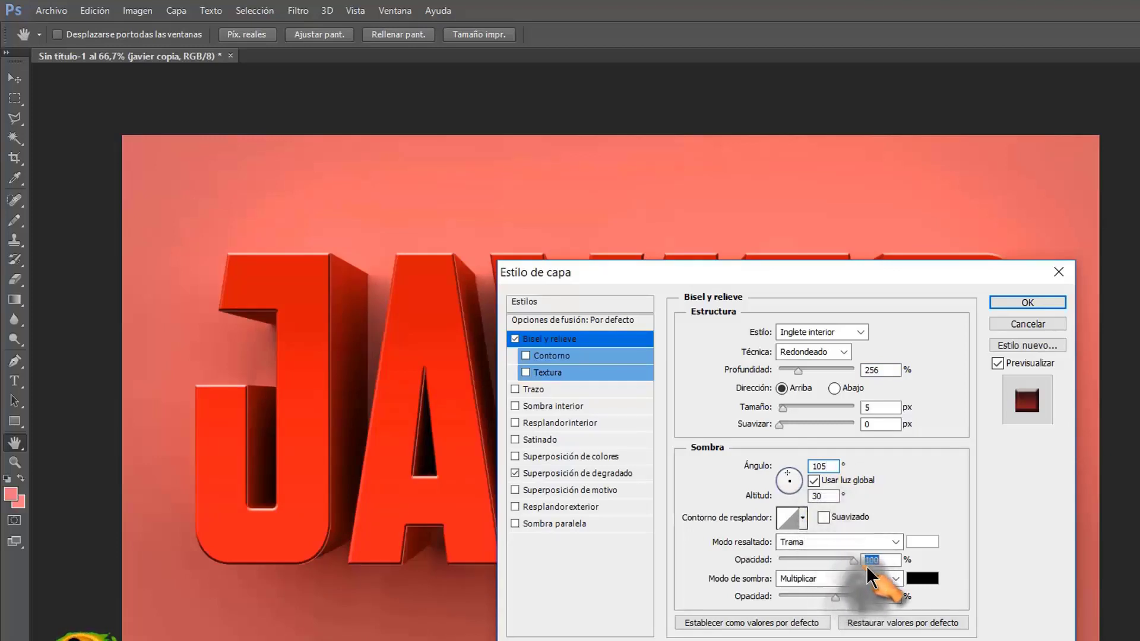
pyautogui.moveTo(835, 561); pyautogui.dragTo(857, 561)
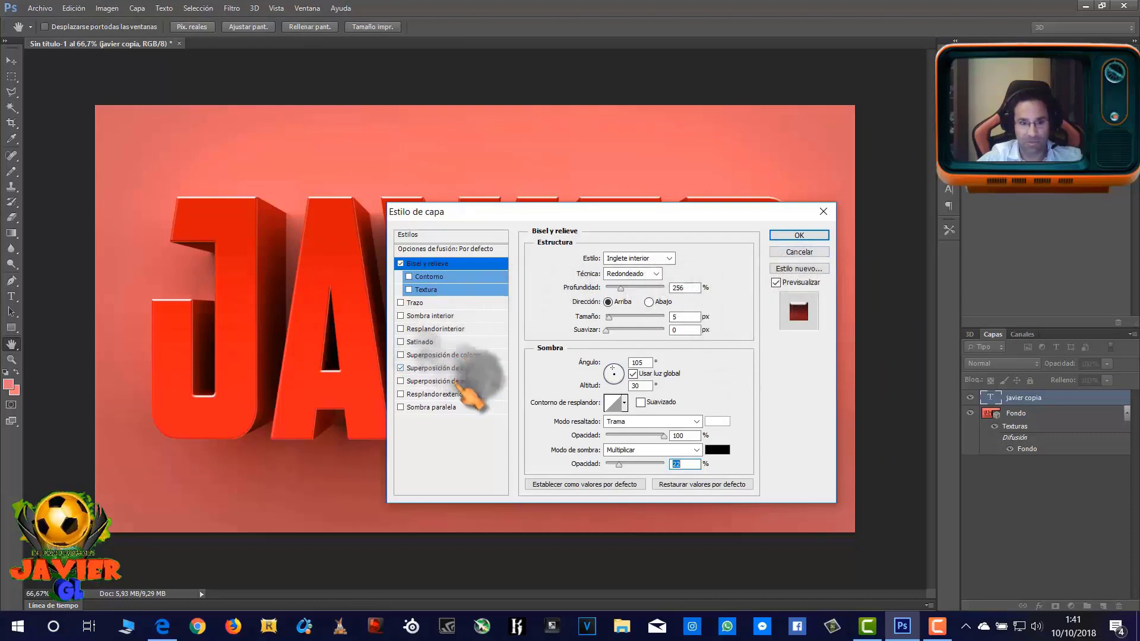
# - Switch the javier copia gradient overlay to Luz suave blending and apply the layer style
pyautogui.click(446, 368)
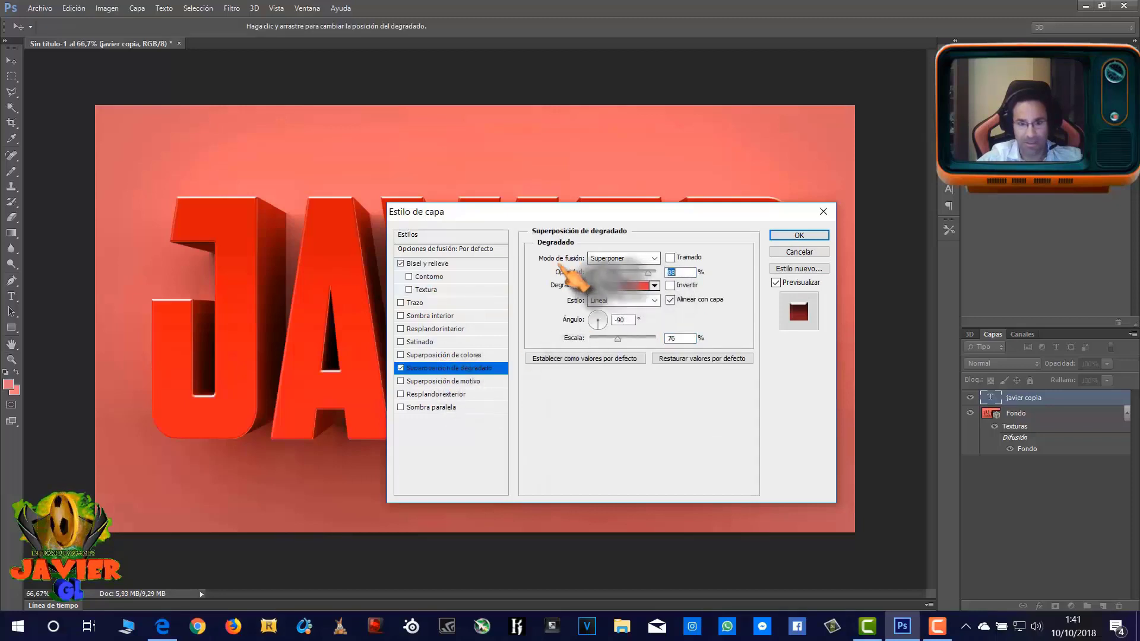
pyautogui.click(650, 259)
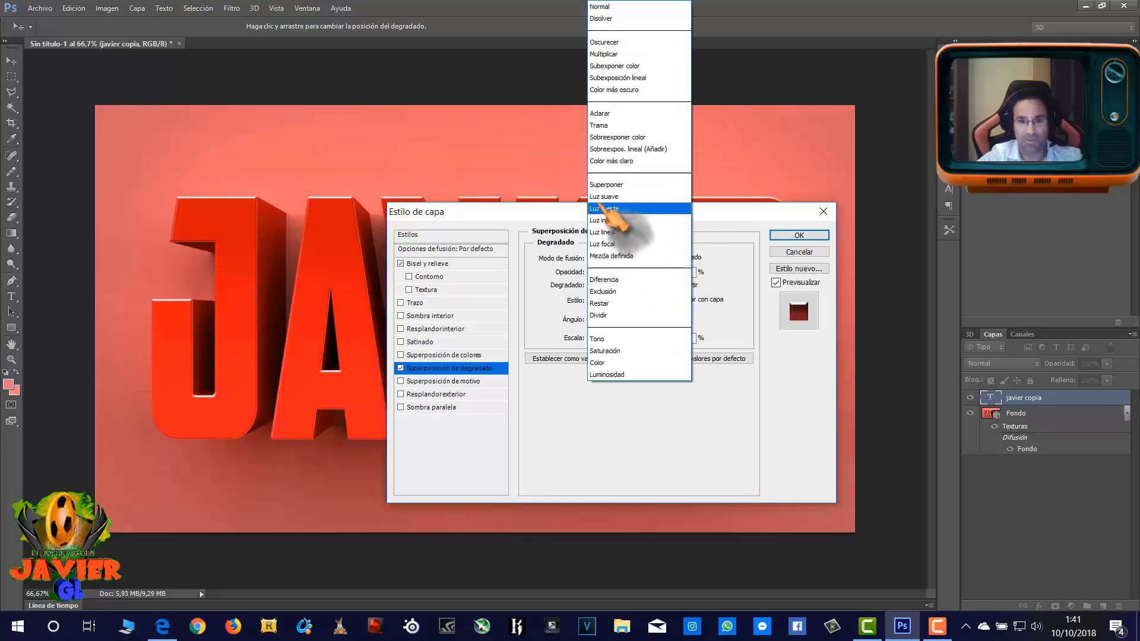
pyautogui.click(606, 196)
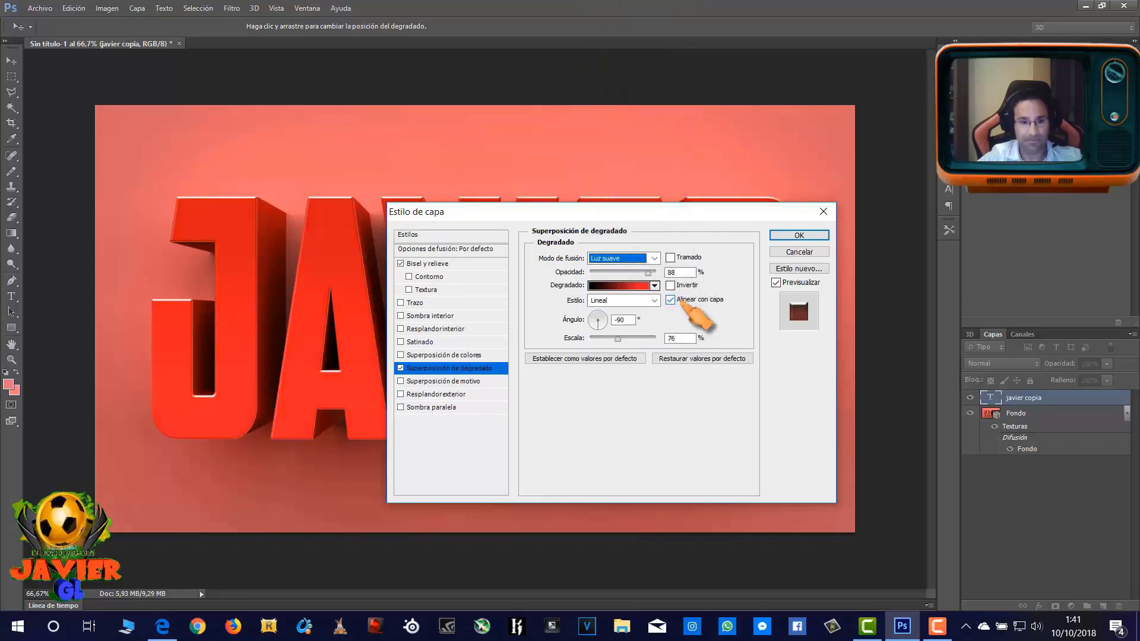
pyautogui.click(793, 236)
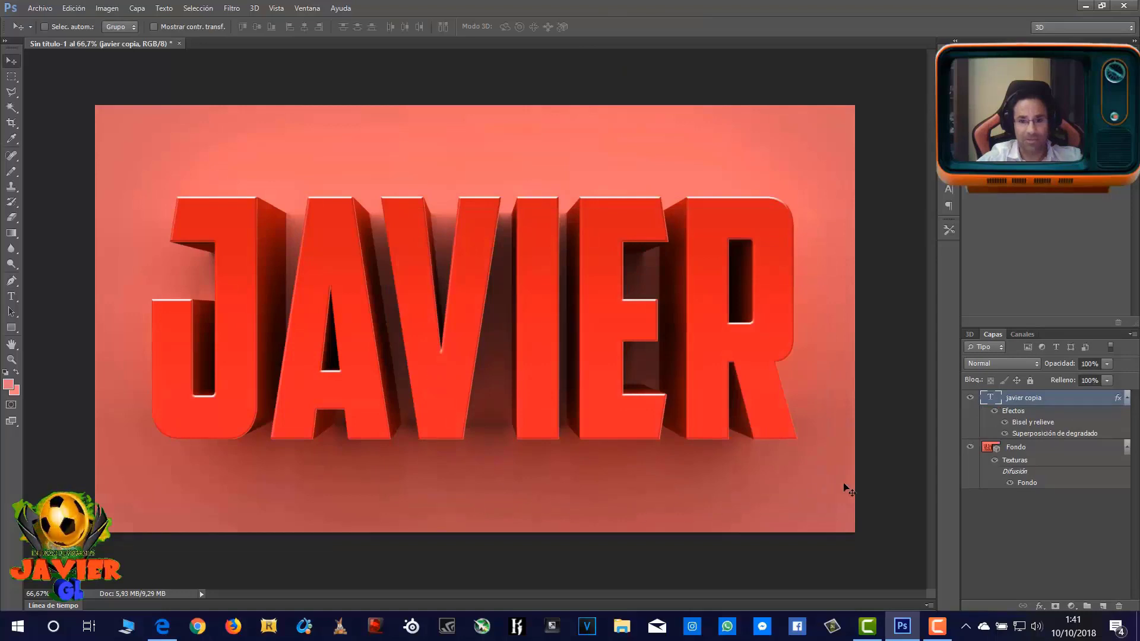
# - Duplicate the Fondo 3D layer with Ctrl+J so Fondo copia sits above it
pyautogui.click(1020, 454)
pyautogui.rightClick(1020, 454)
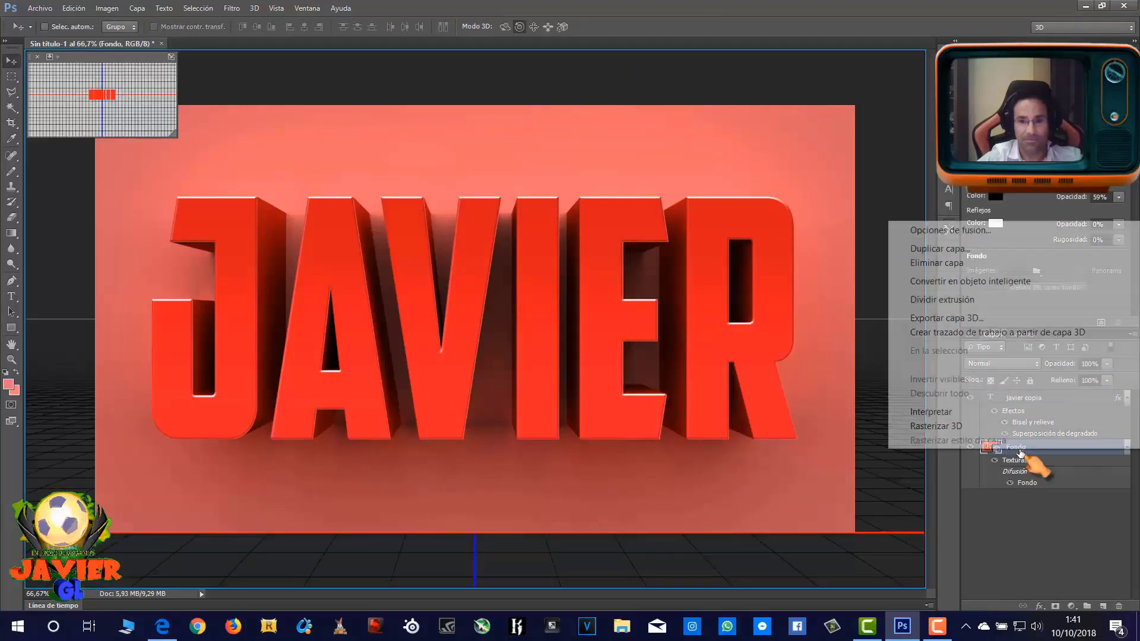
pyautogui.click(1003, 527)
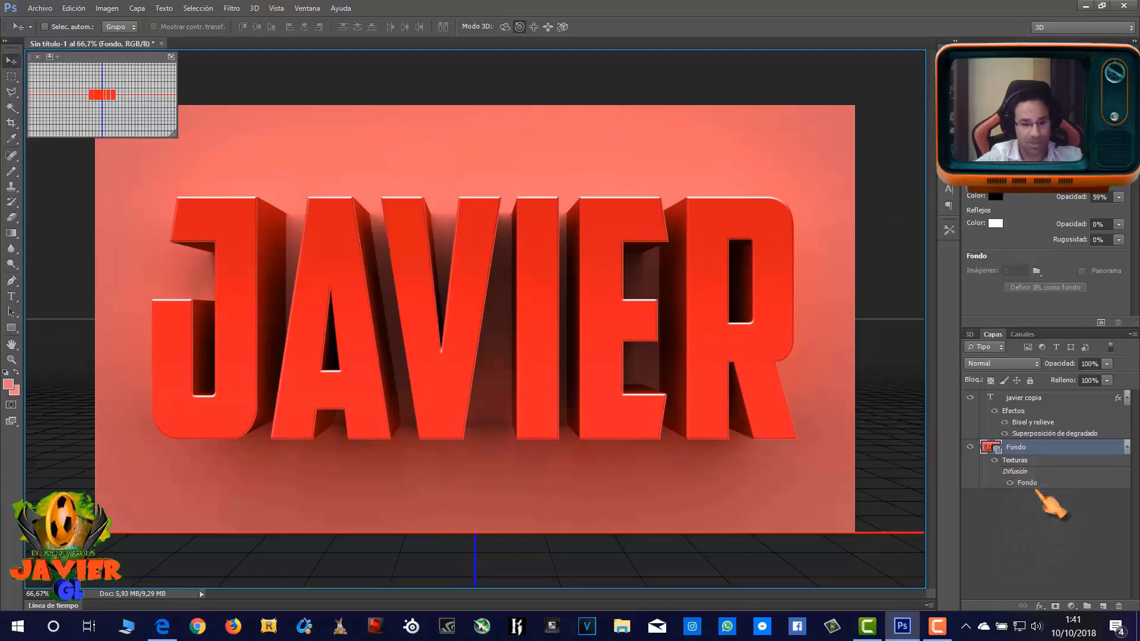
pyautogui.hotkey('ctrl', 'j')
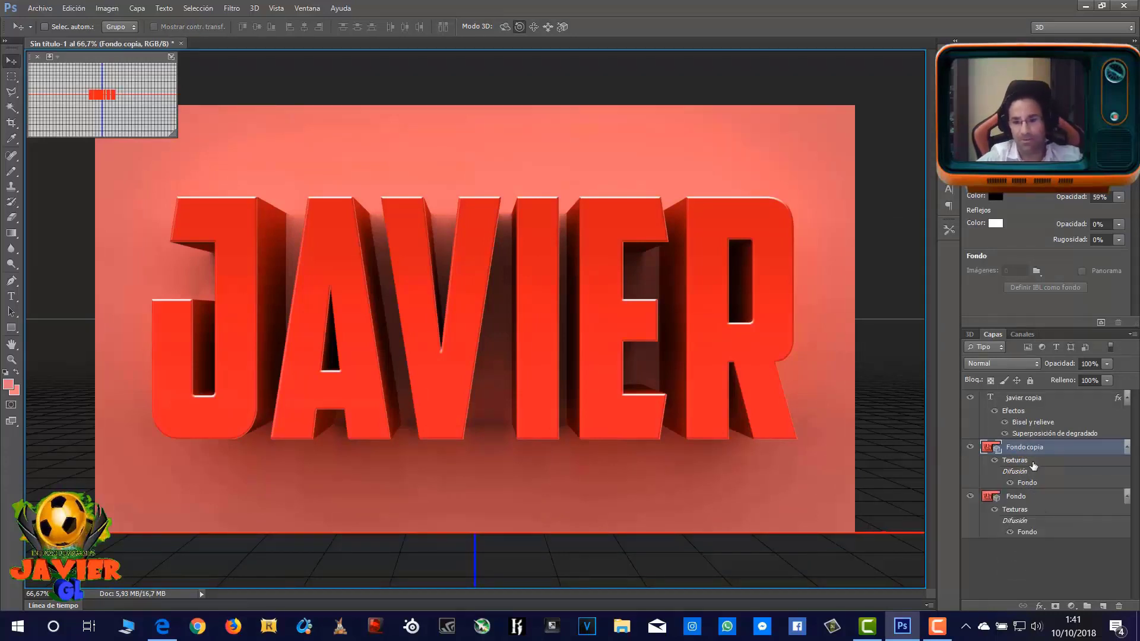
pyautogui.rightClick(1033, 451)
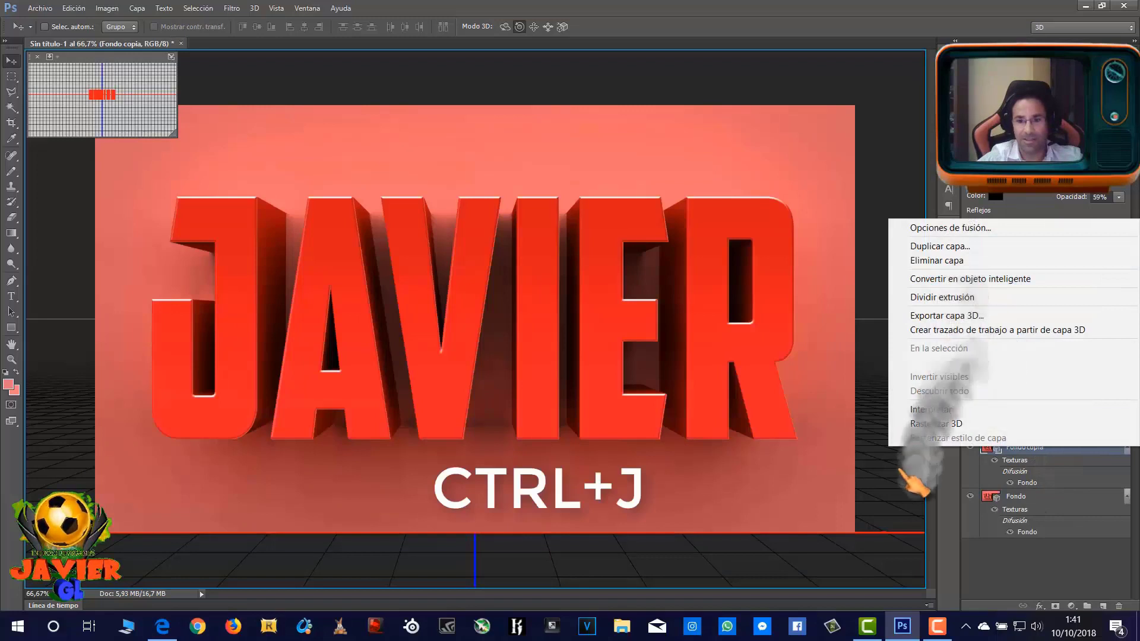
pyautogui.click(1029, 473)
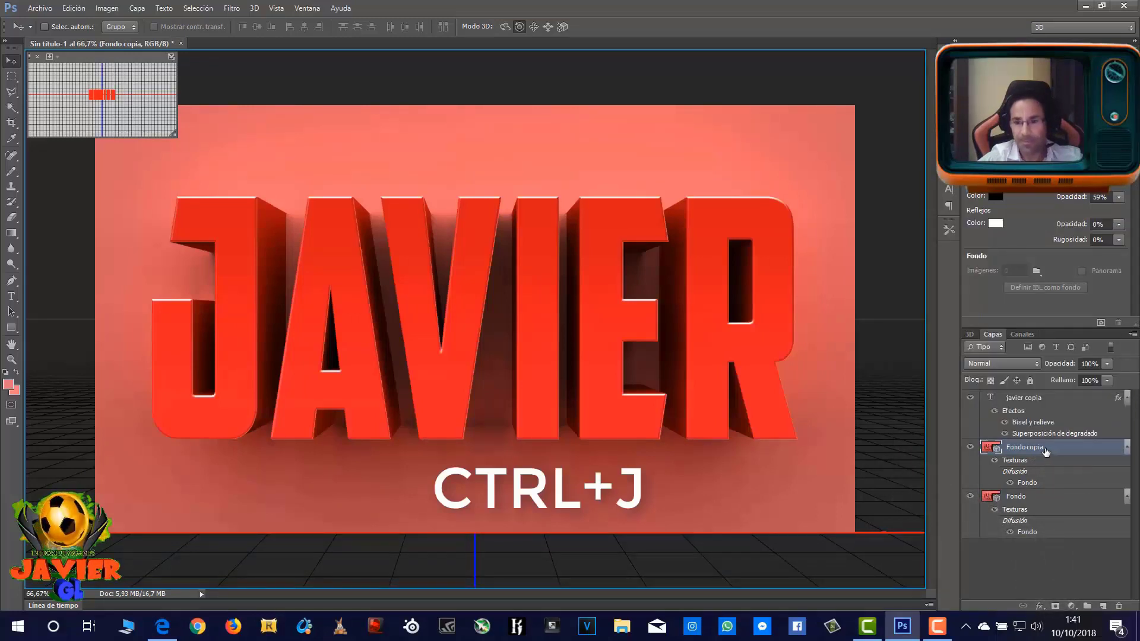
pyautogui.rightClick(1033, 452)
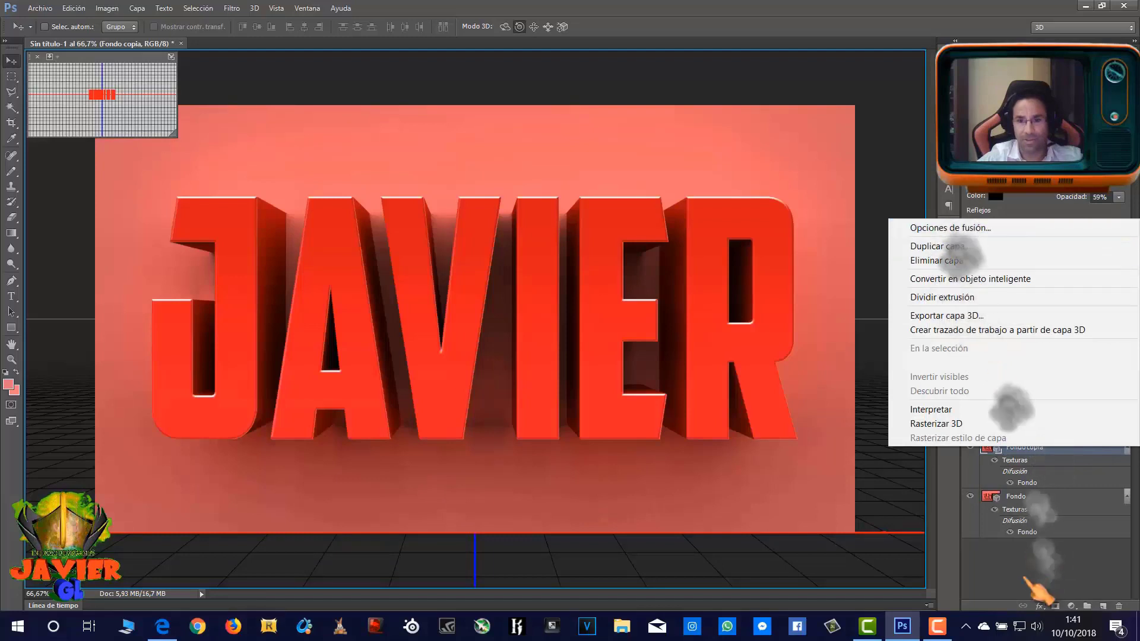
pyautogui.click(1038, 604)
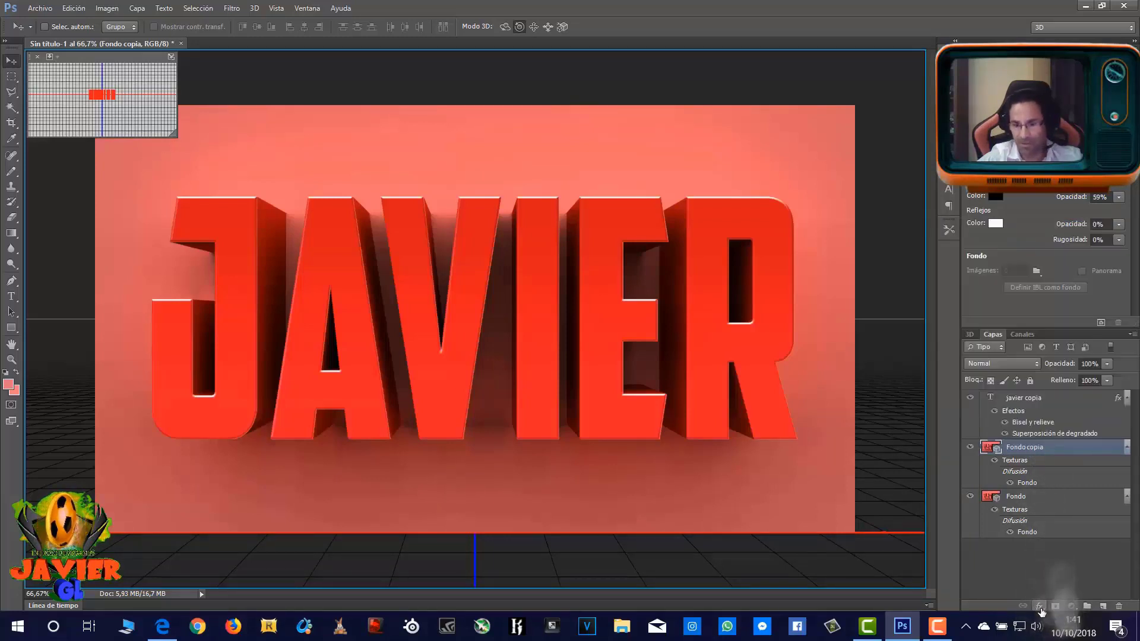
pyautogui.click(1038, 606)
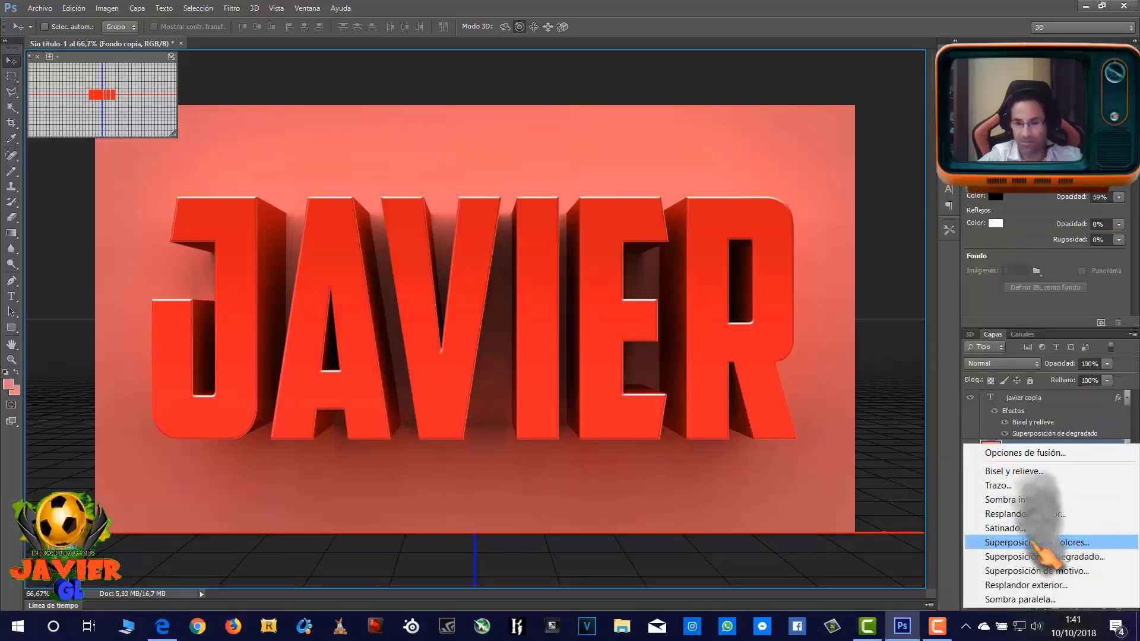
# - Give Fondo copia a gradient overlay in Luz suave mode at 67% opacity
pyautogui.click(1017, 561)
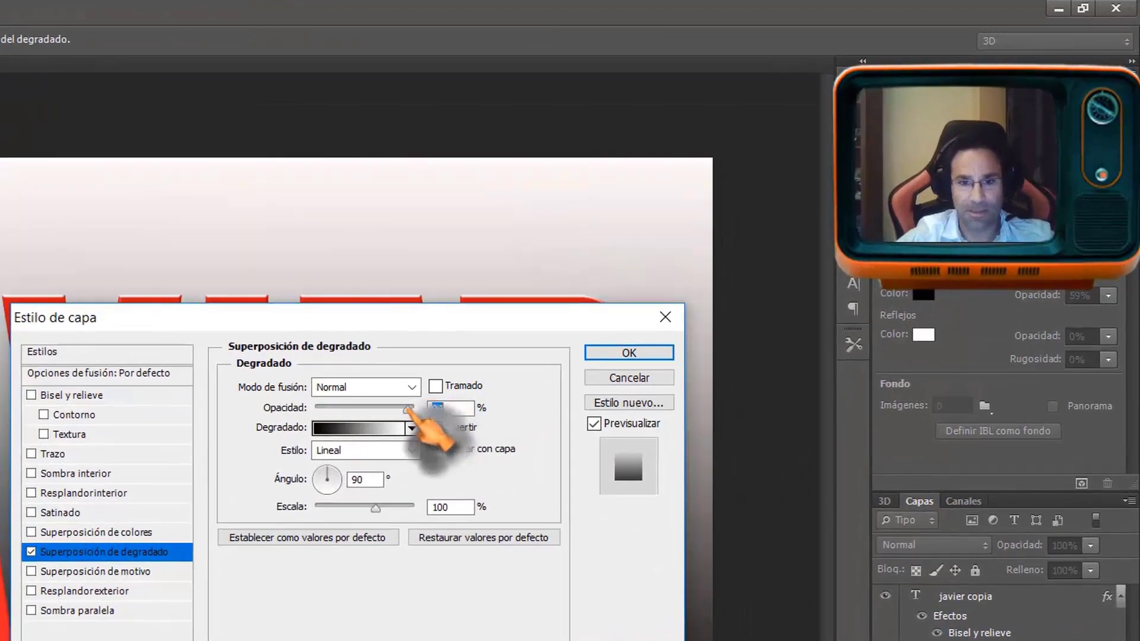
pyautogui.moveTo(434, 397); pyautogui.dragTo(380, 410)
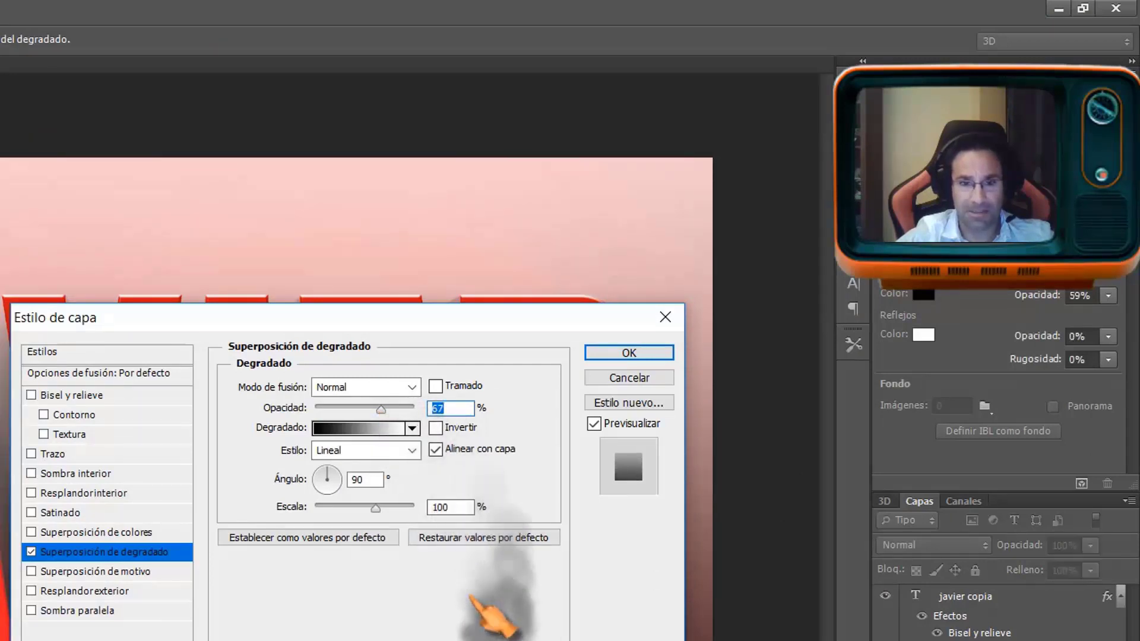
pyautogui.click(413, 388)
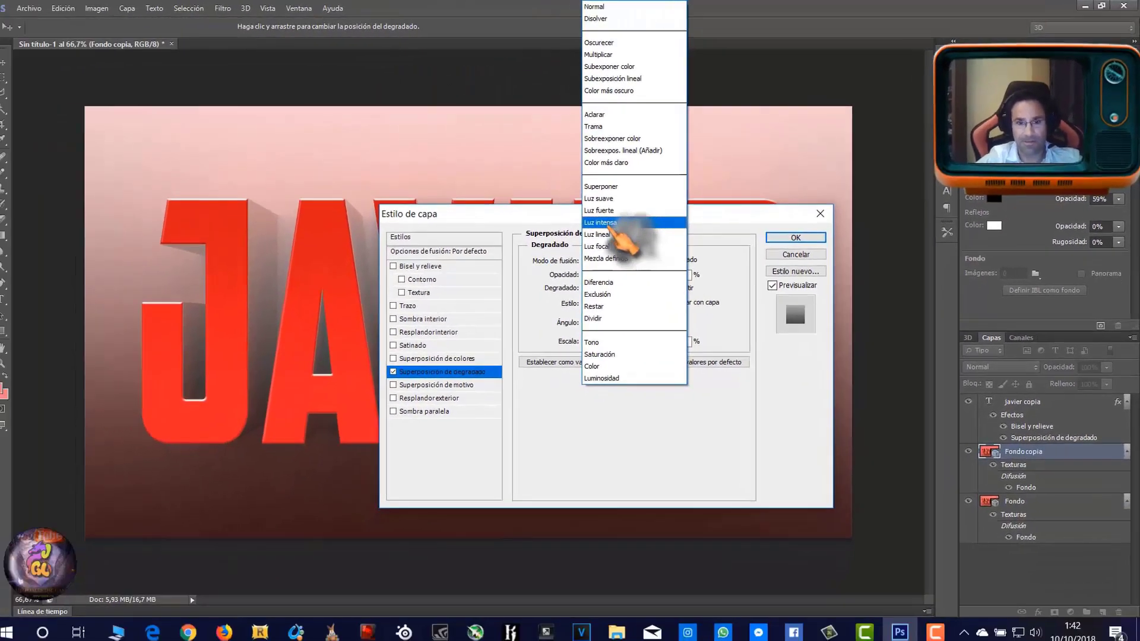
pyautogui.click(664, 196)
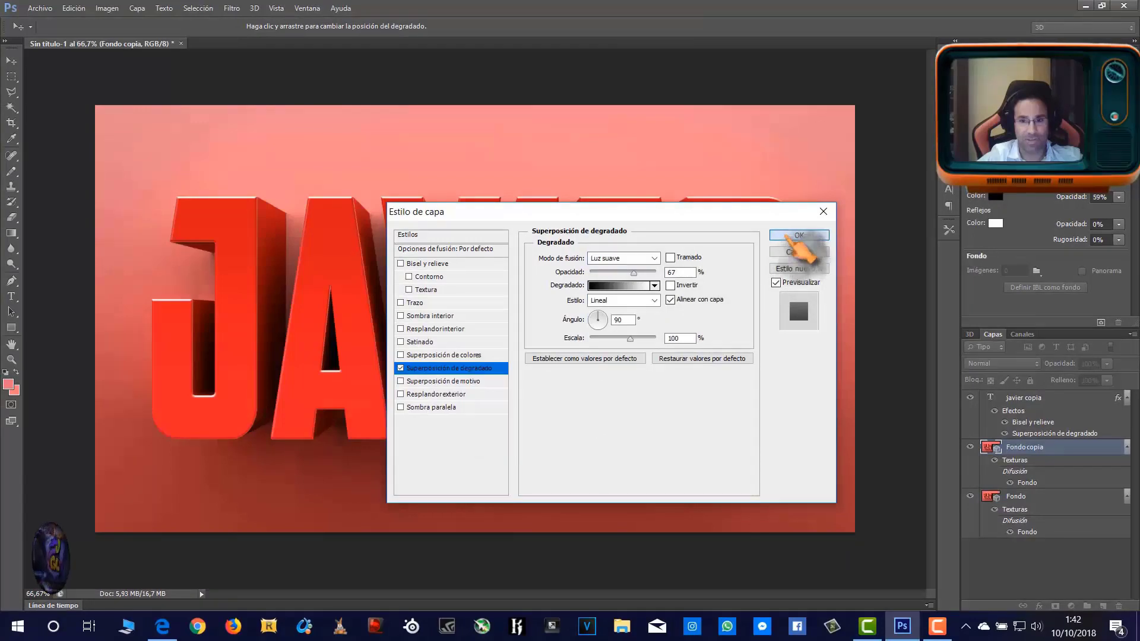
pyautogui.click(798, 235)
# - Select the javier copia text layer
pyautogui.click(1011, 576)
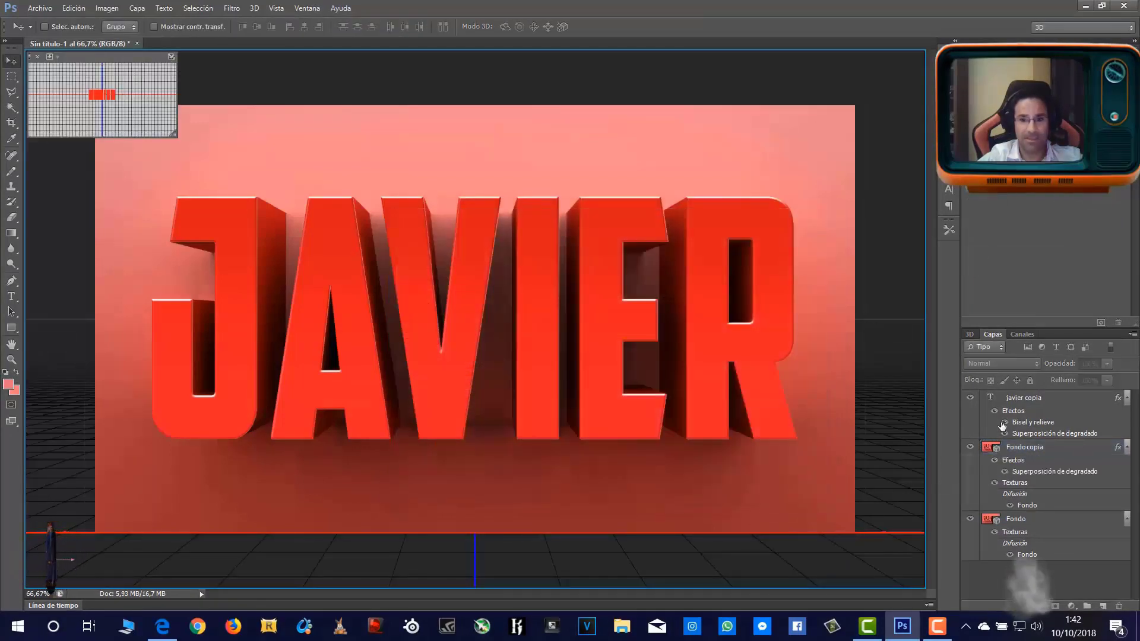
pyautogui.click(1005, 403)
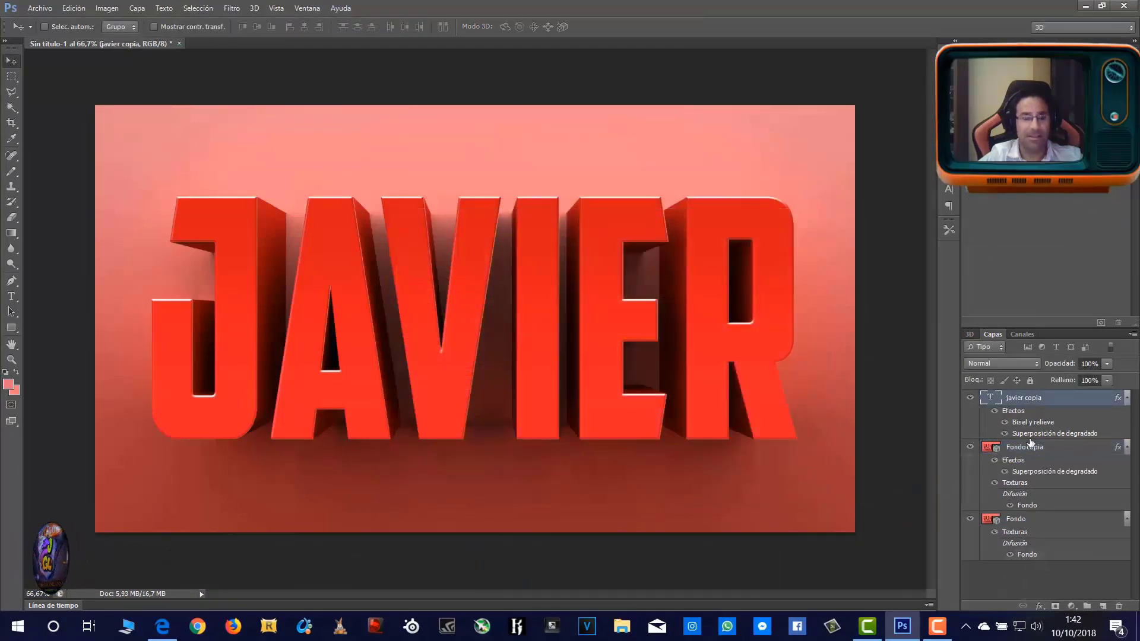
pyautogui.moveTo(986, 443); pyautogui.dragTo(652, 393)
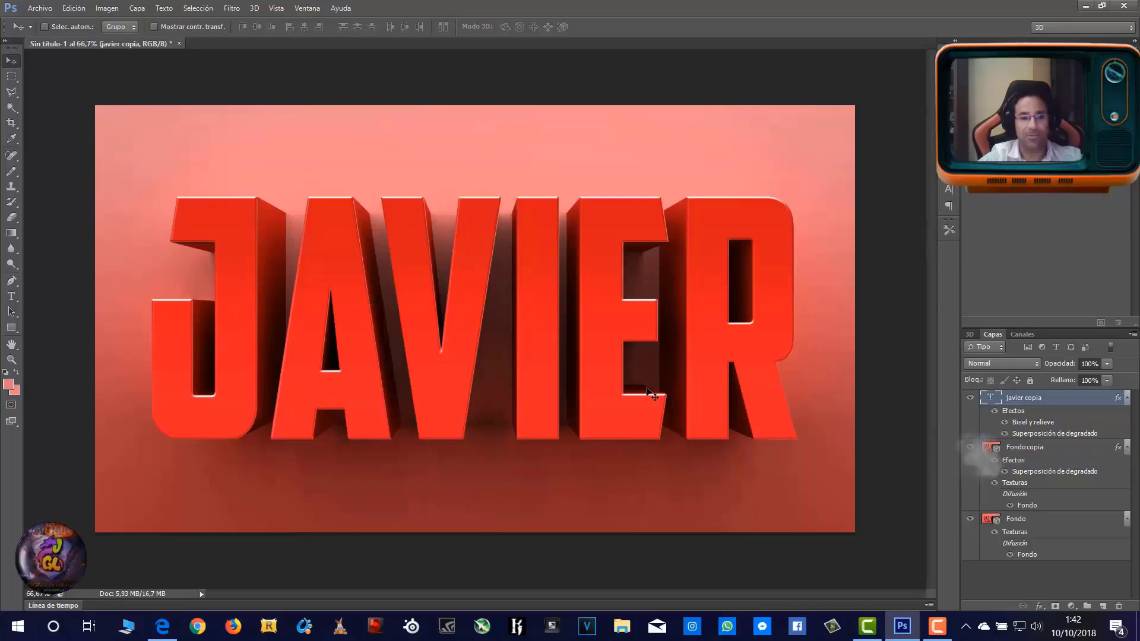
# - Save the design as PNG 'texto 3d javier.png' on the desktop (Escritorio)
pyautogui.click(37, 8)
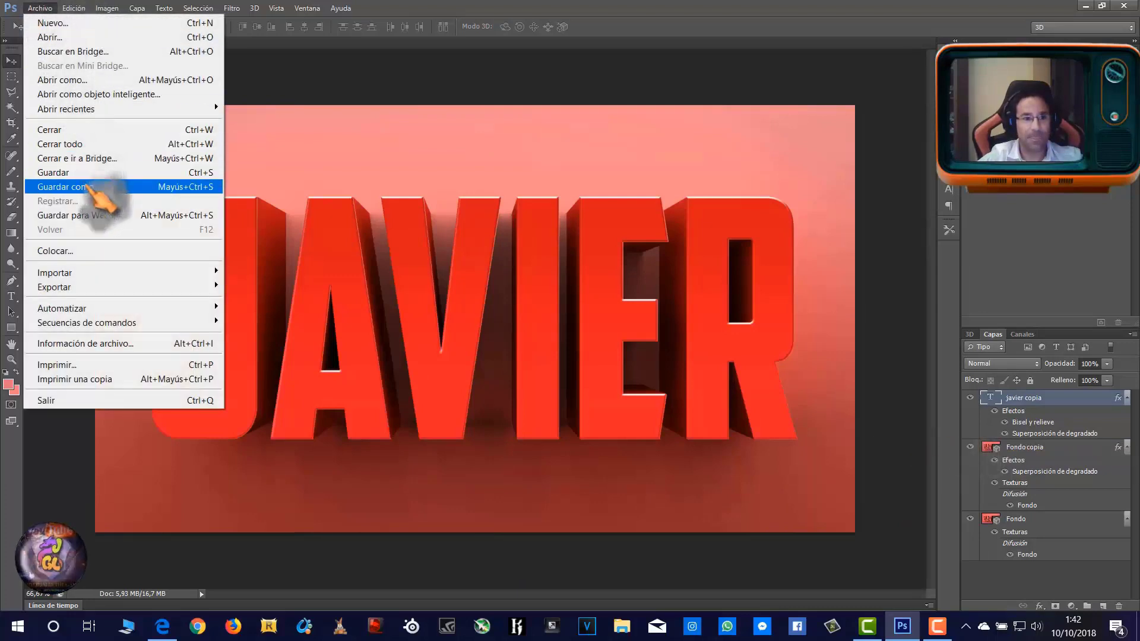
pyautogui.click(90, 186)
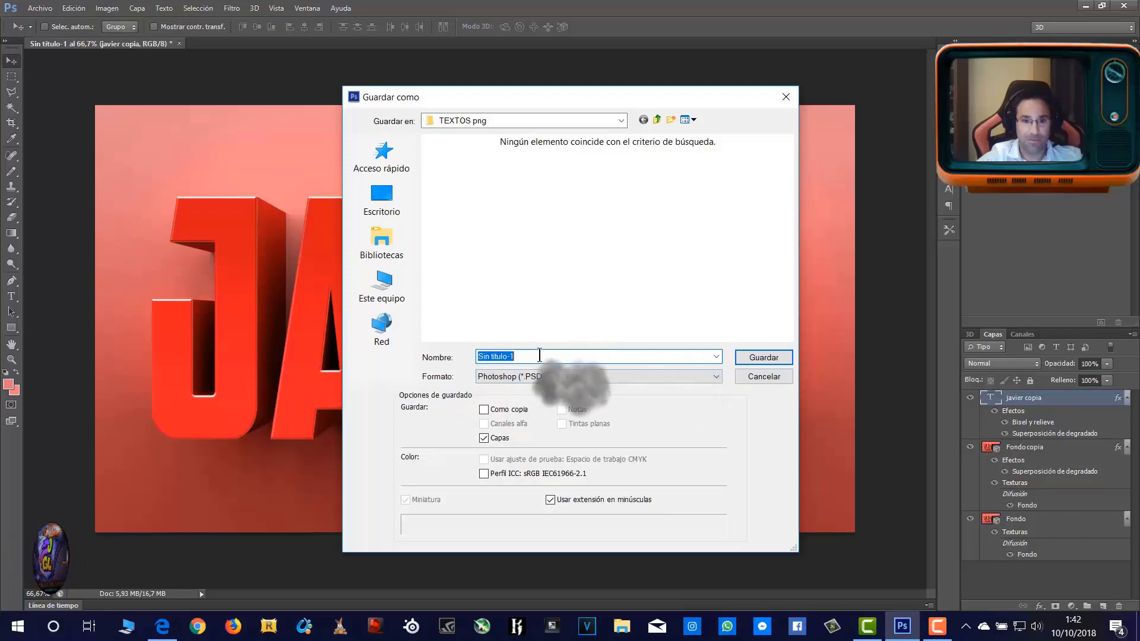
pyautogui.write('texto ')
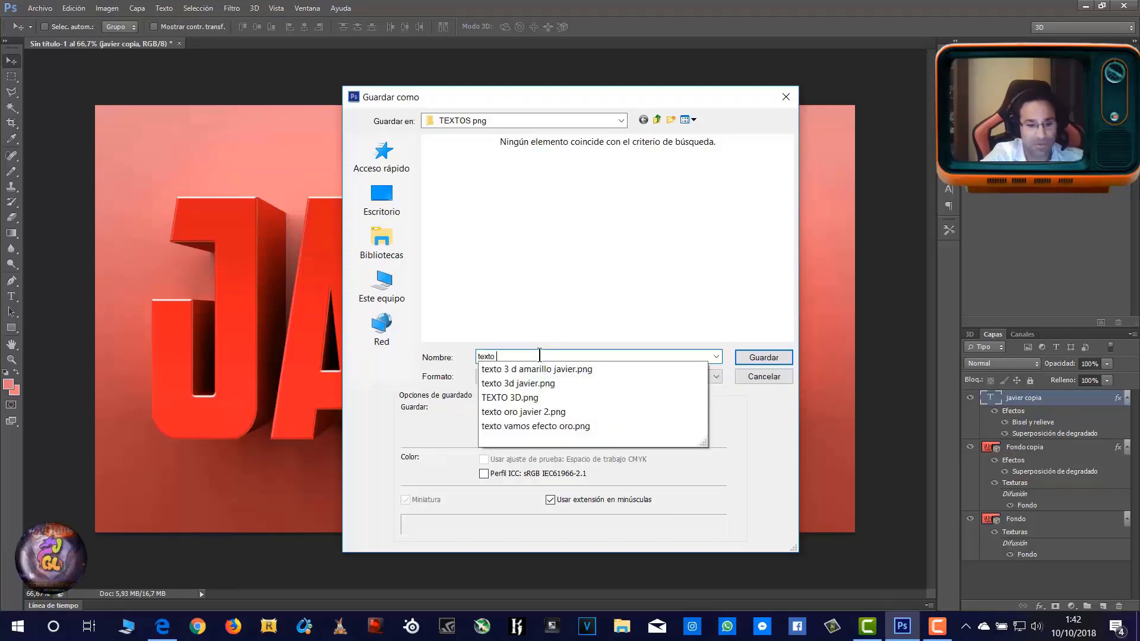
pyautogui.write('3')
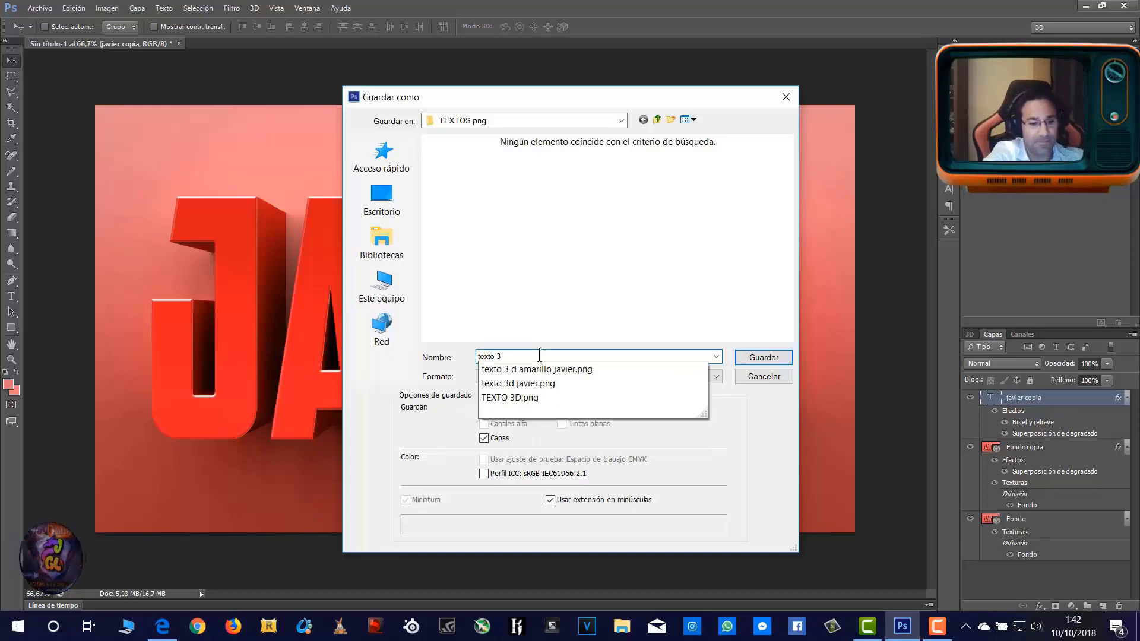
pyautogui.write('d javier')
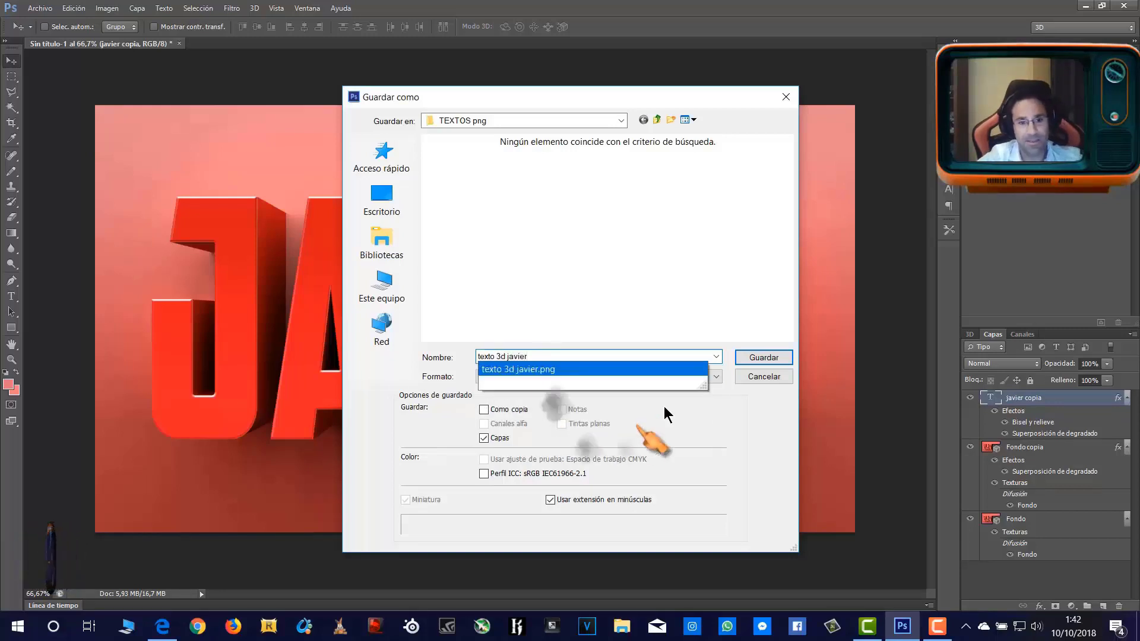
pyautogui.click(453, 380)
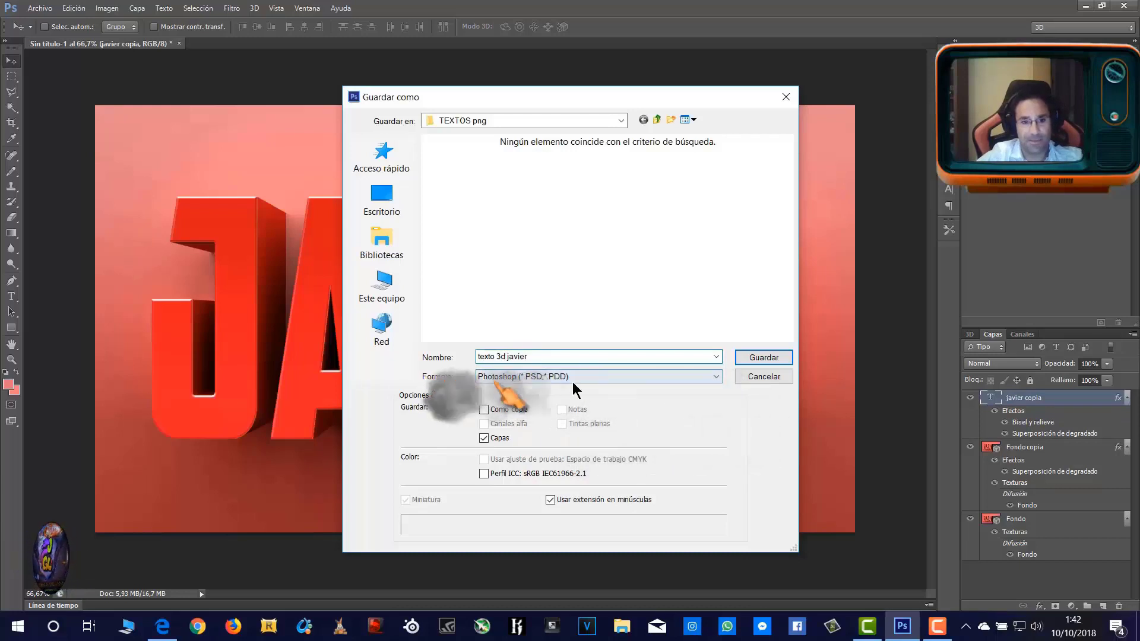
pyautogui.click(715, 377)
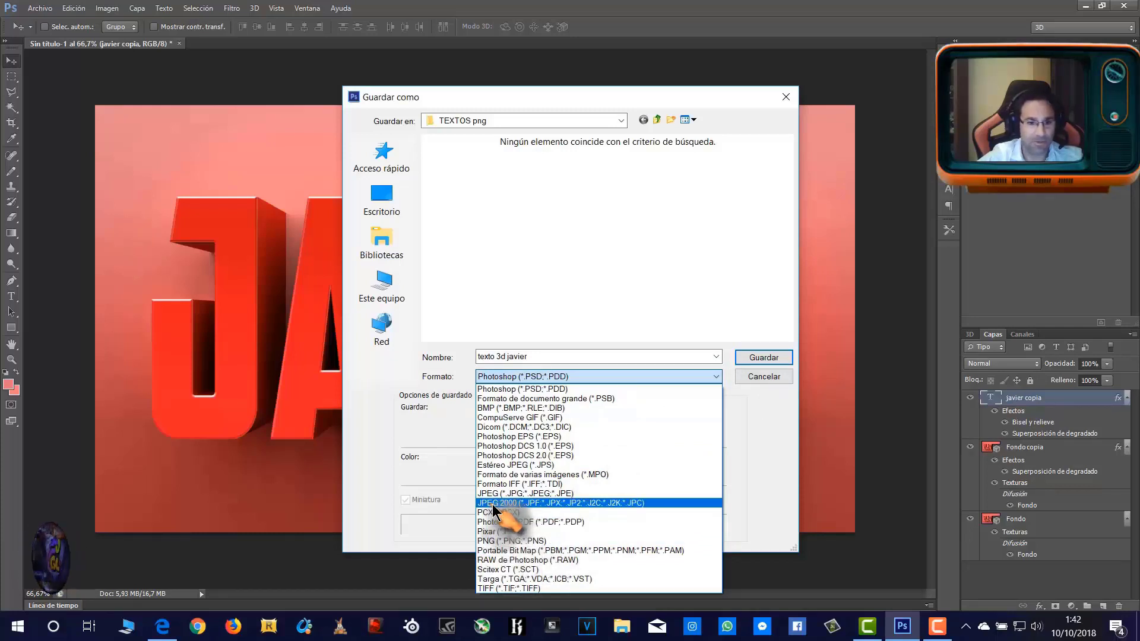
pyautogui.click(501, 541)
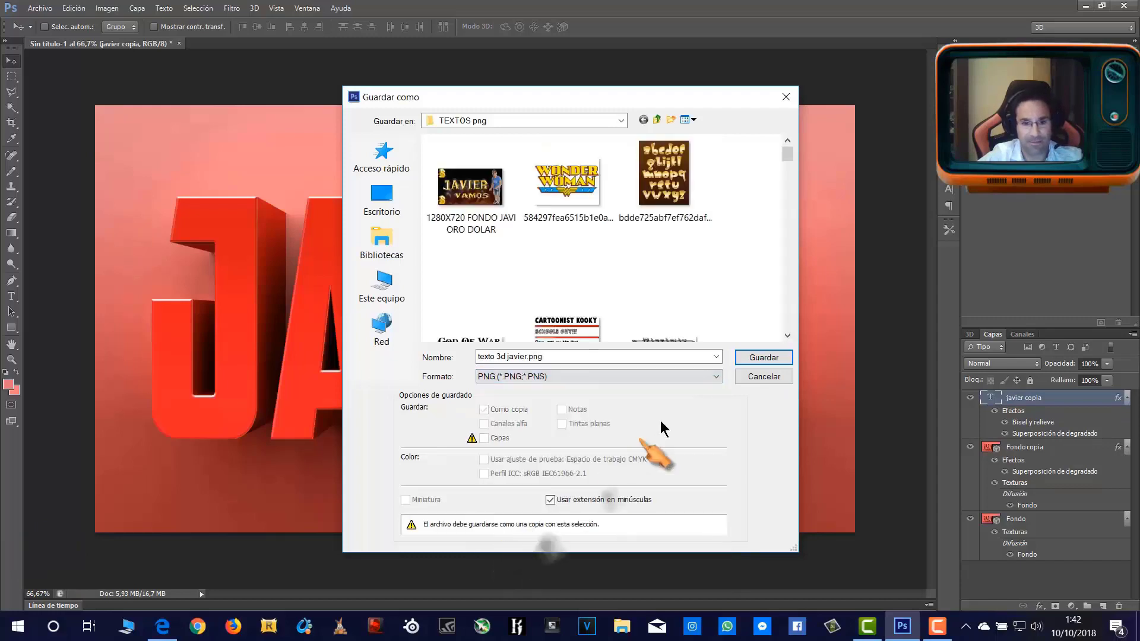
pyautogui.click(382, 199)
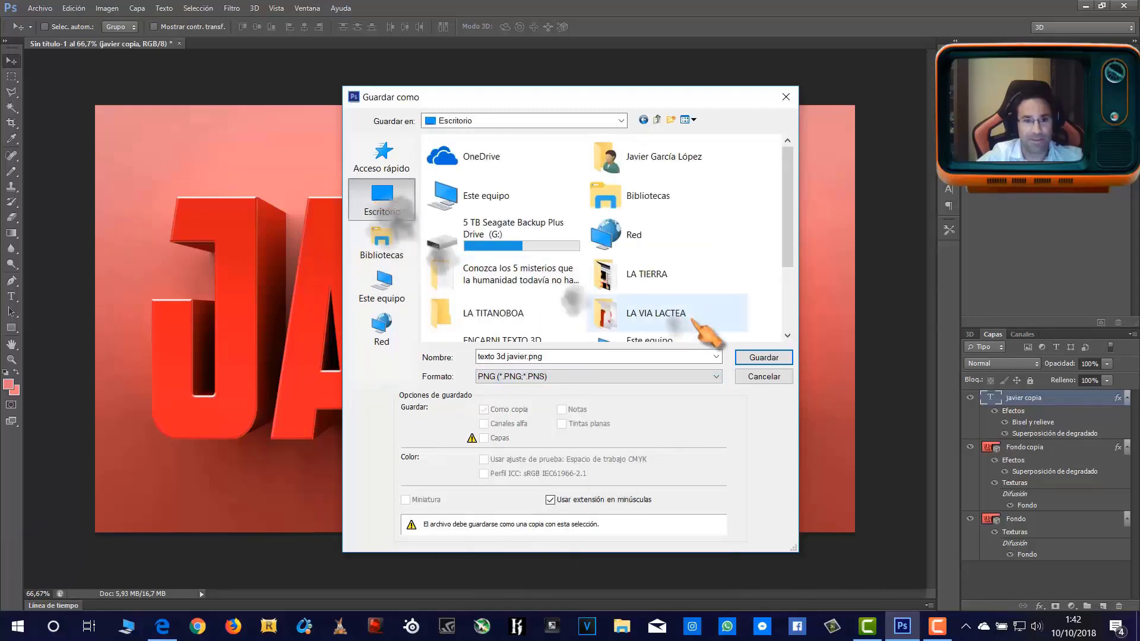
pyautogui.click(762, 357)
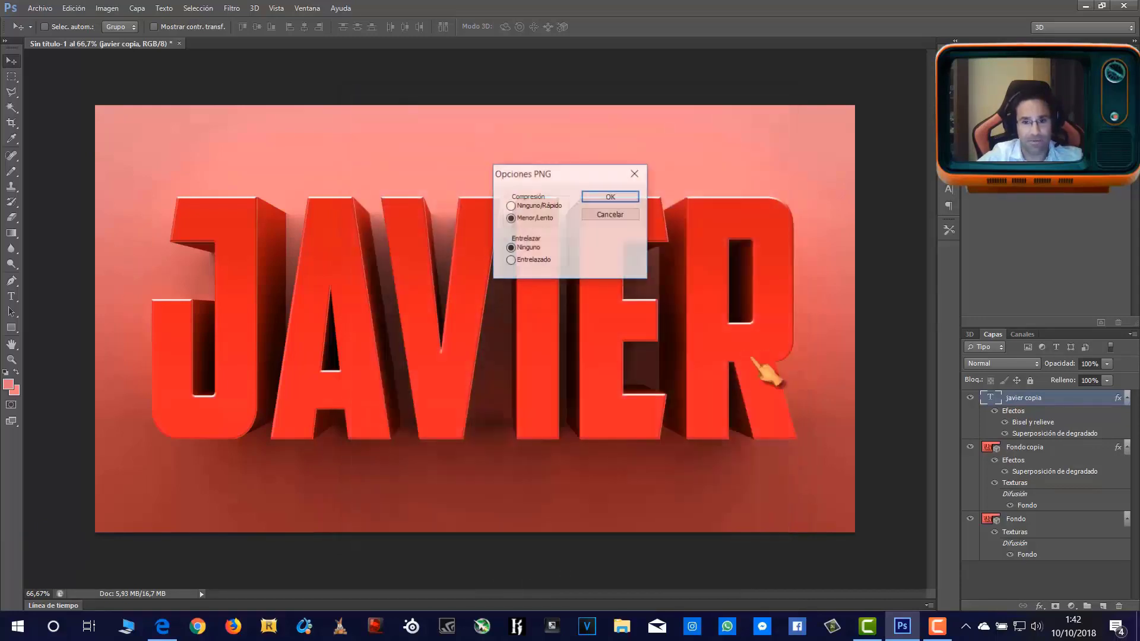
pyautogui.click(618, 199)
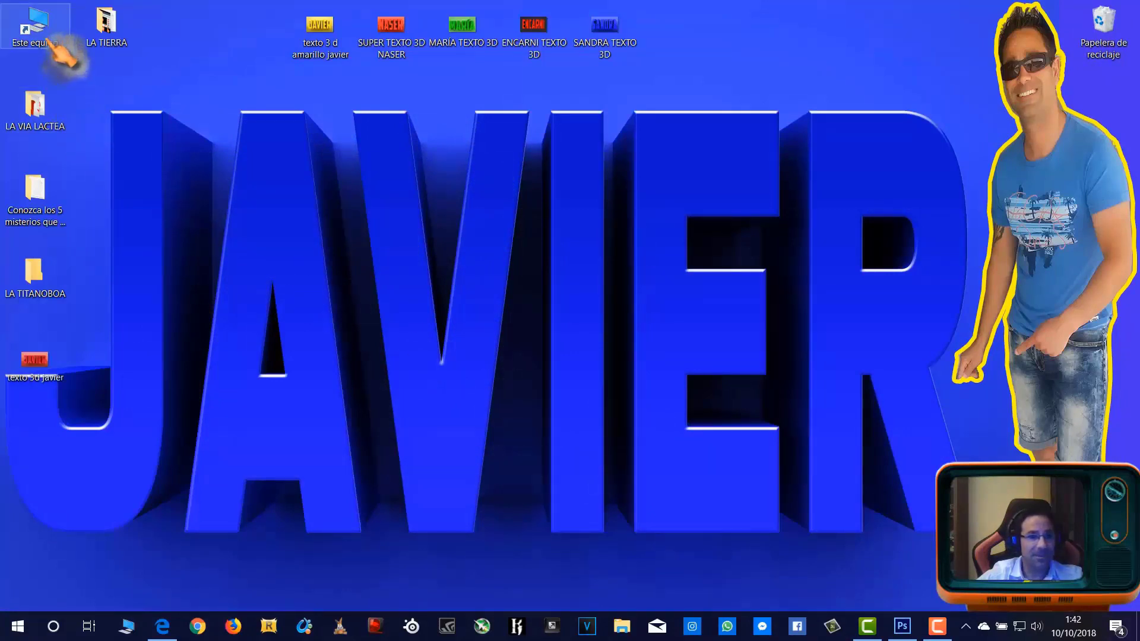
# - Move the texto 3d javier icon to mid-desktop and open it in Photos
pyautogui.moveTo(36, 359); pyautogui.dragTo(471, 288)
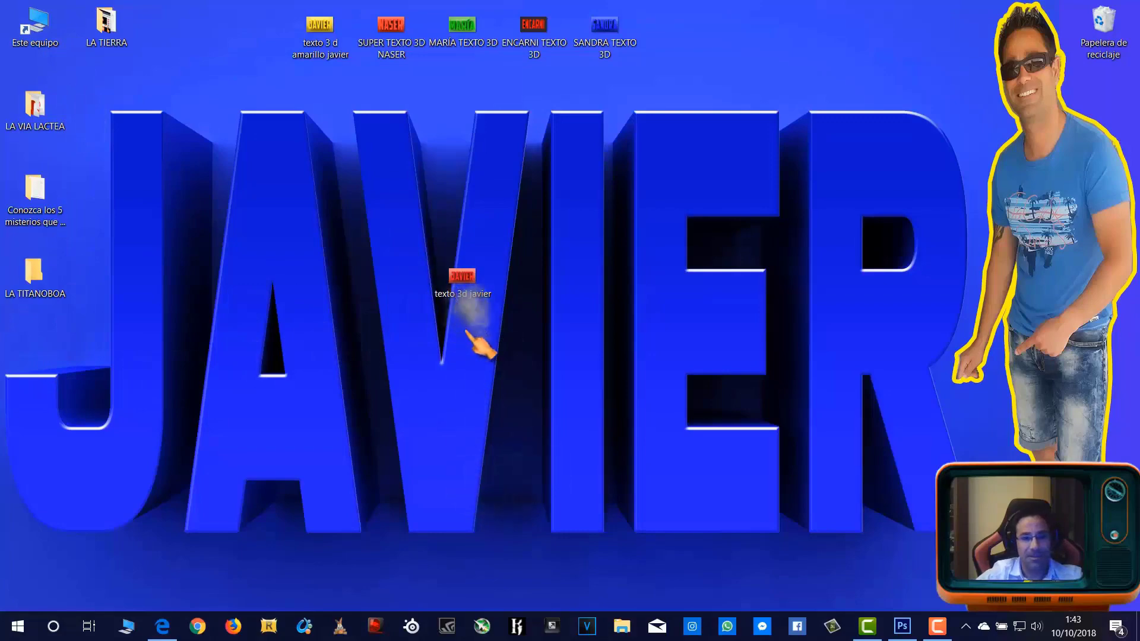
pyautogui.doubleClick(469, 294)
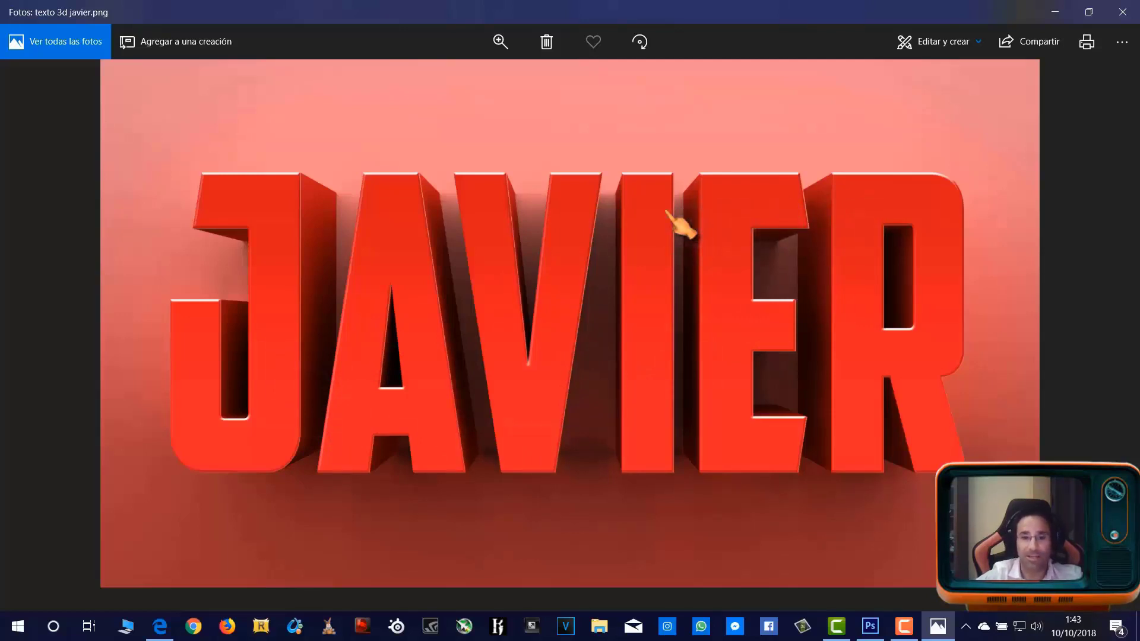
pyautogui.click(905, 627)
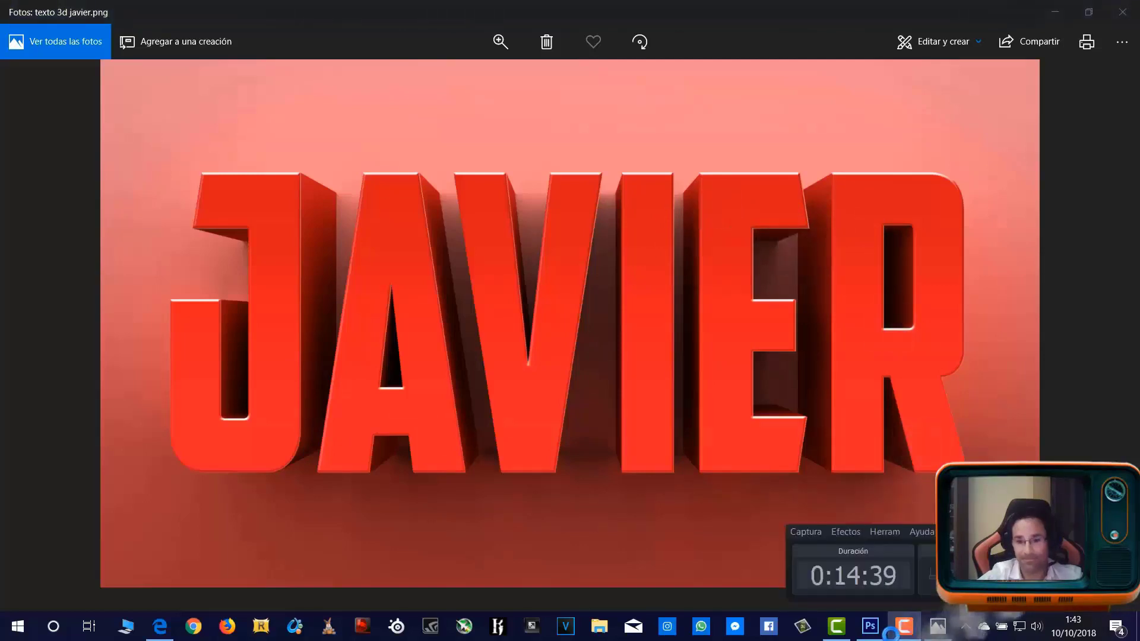